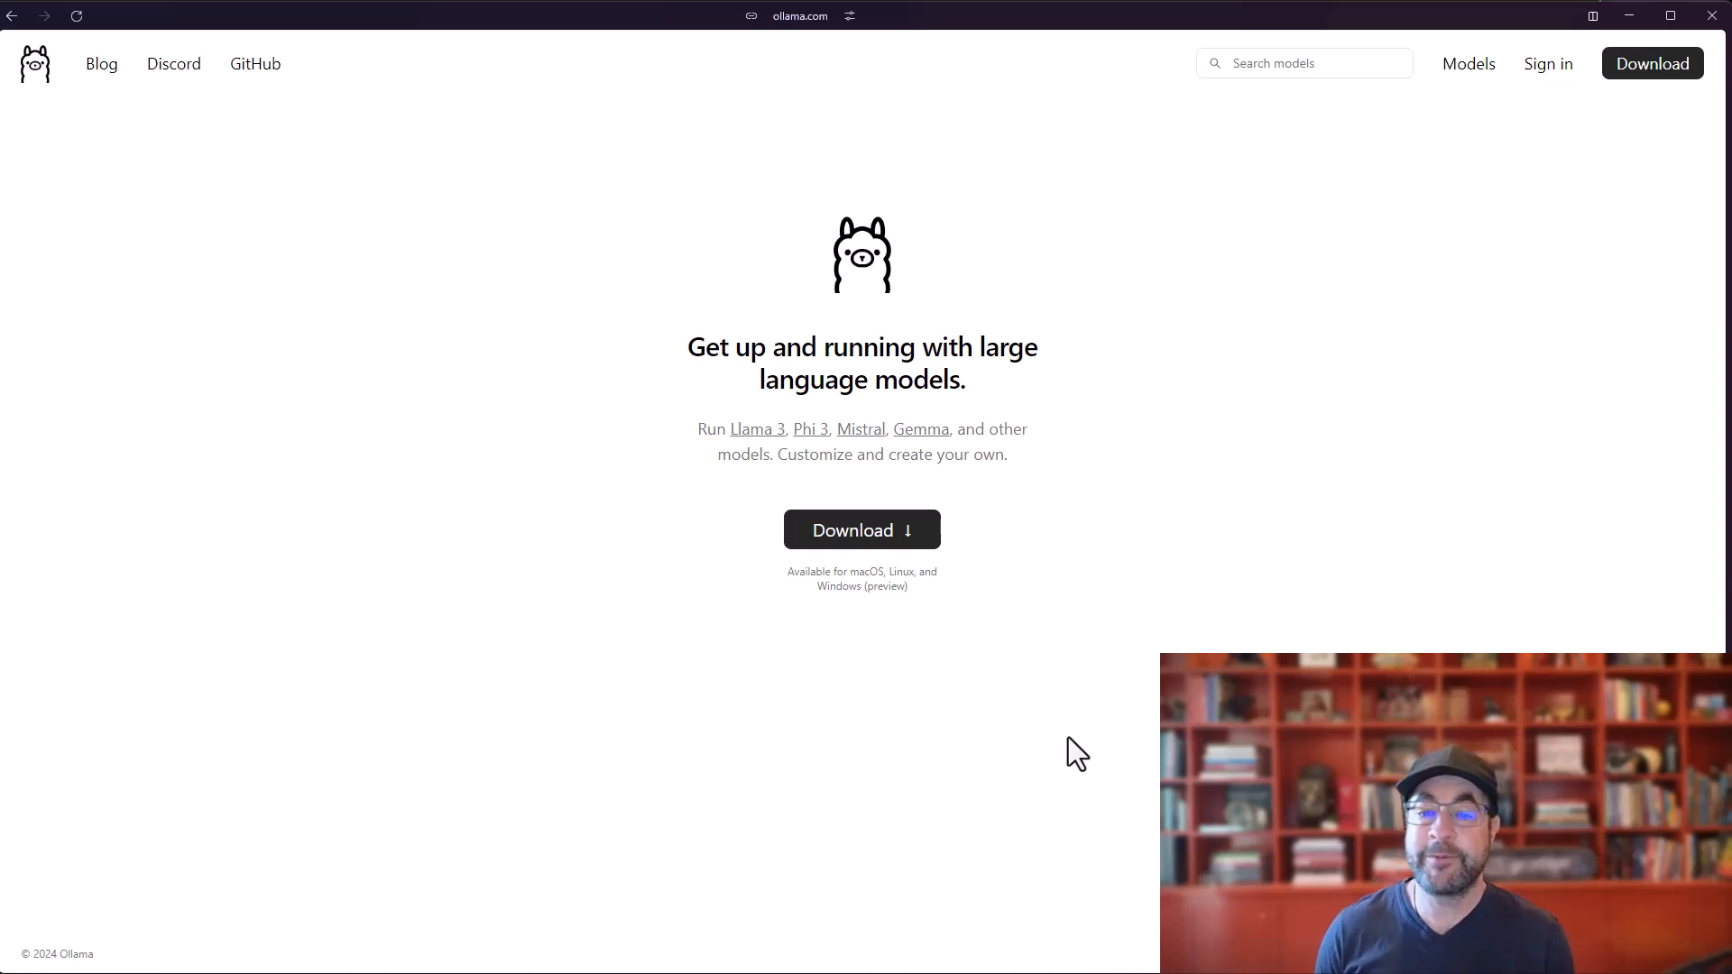
- Open the llama3 page in Ollama's model library and examine its benchmarks and command-line instructions
click(1471, 65)
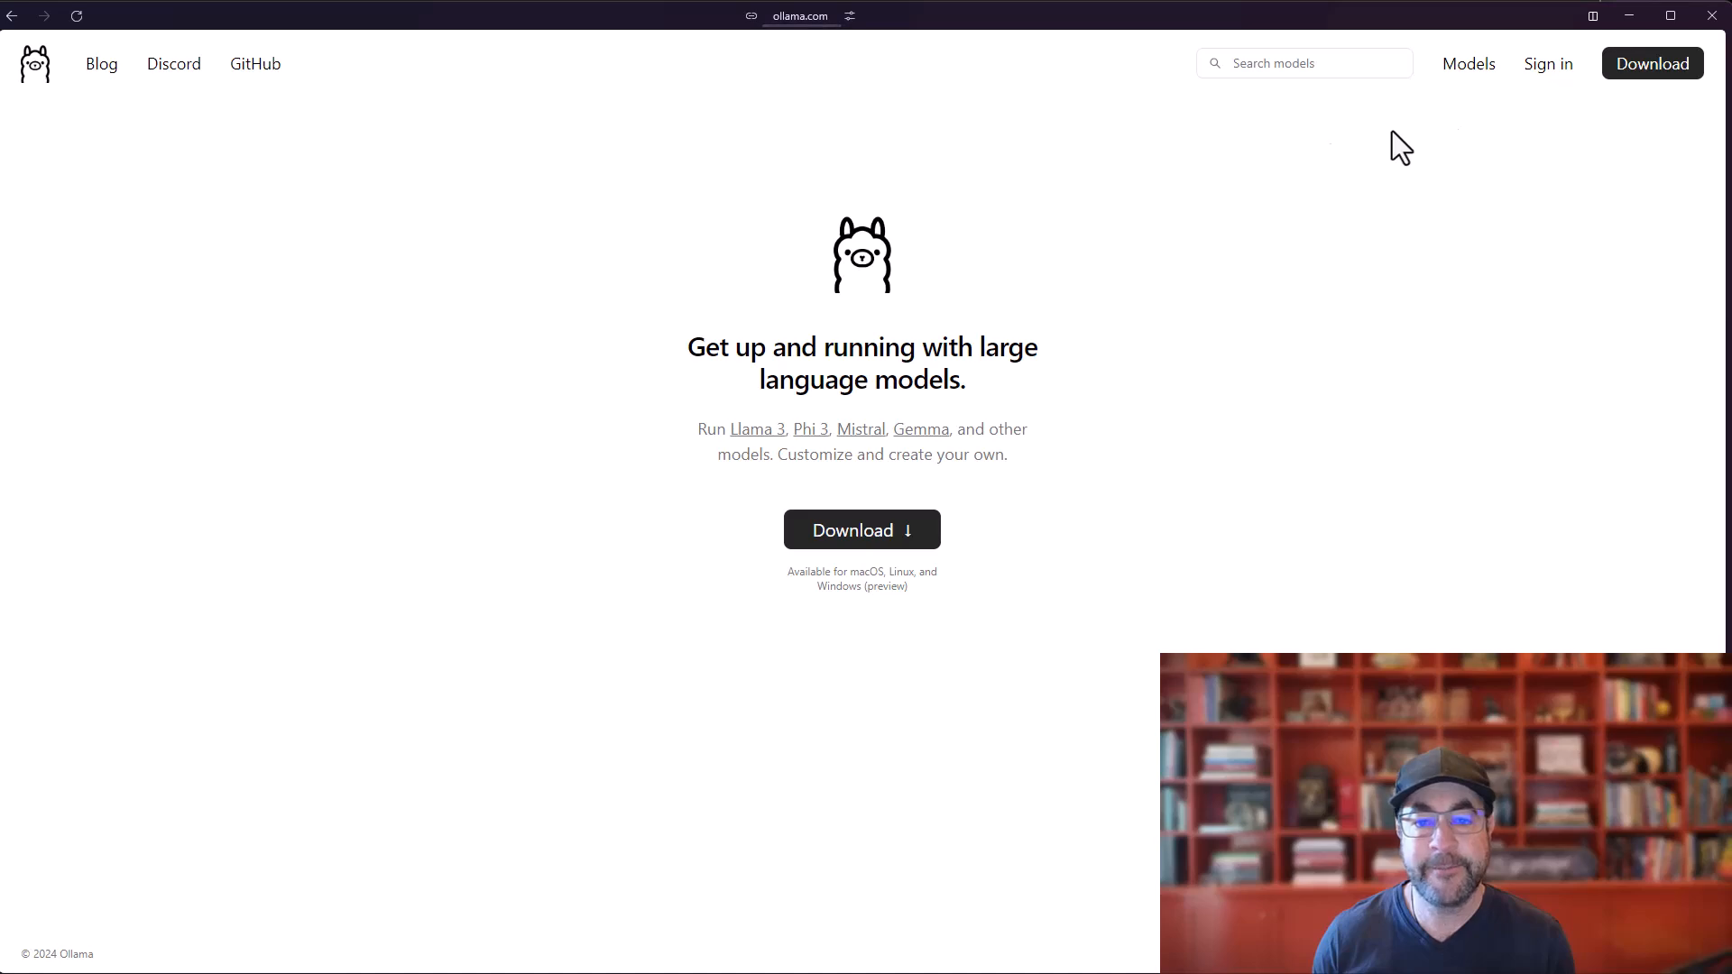
scroll(793, 413, down, 5)
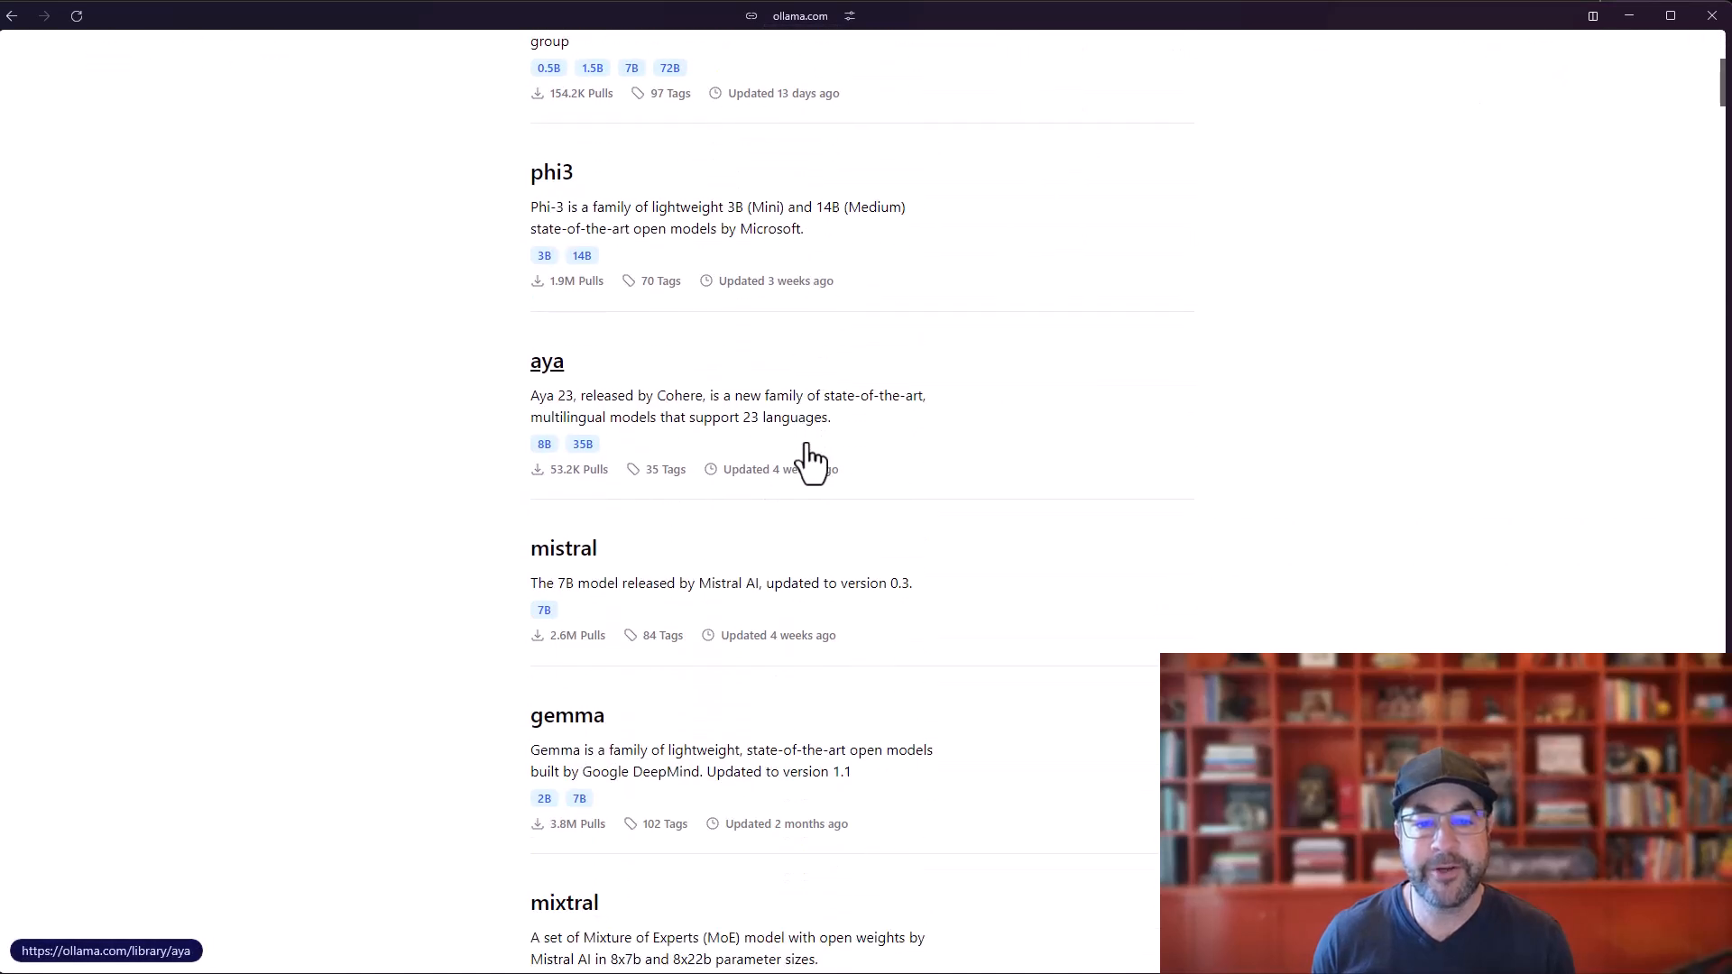
scroll(808, 468, up, 10)
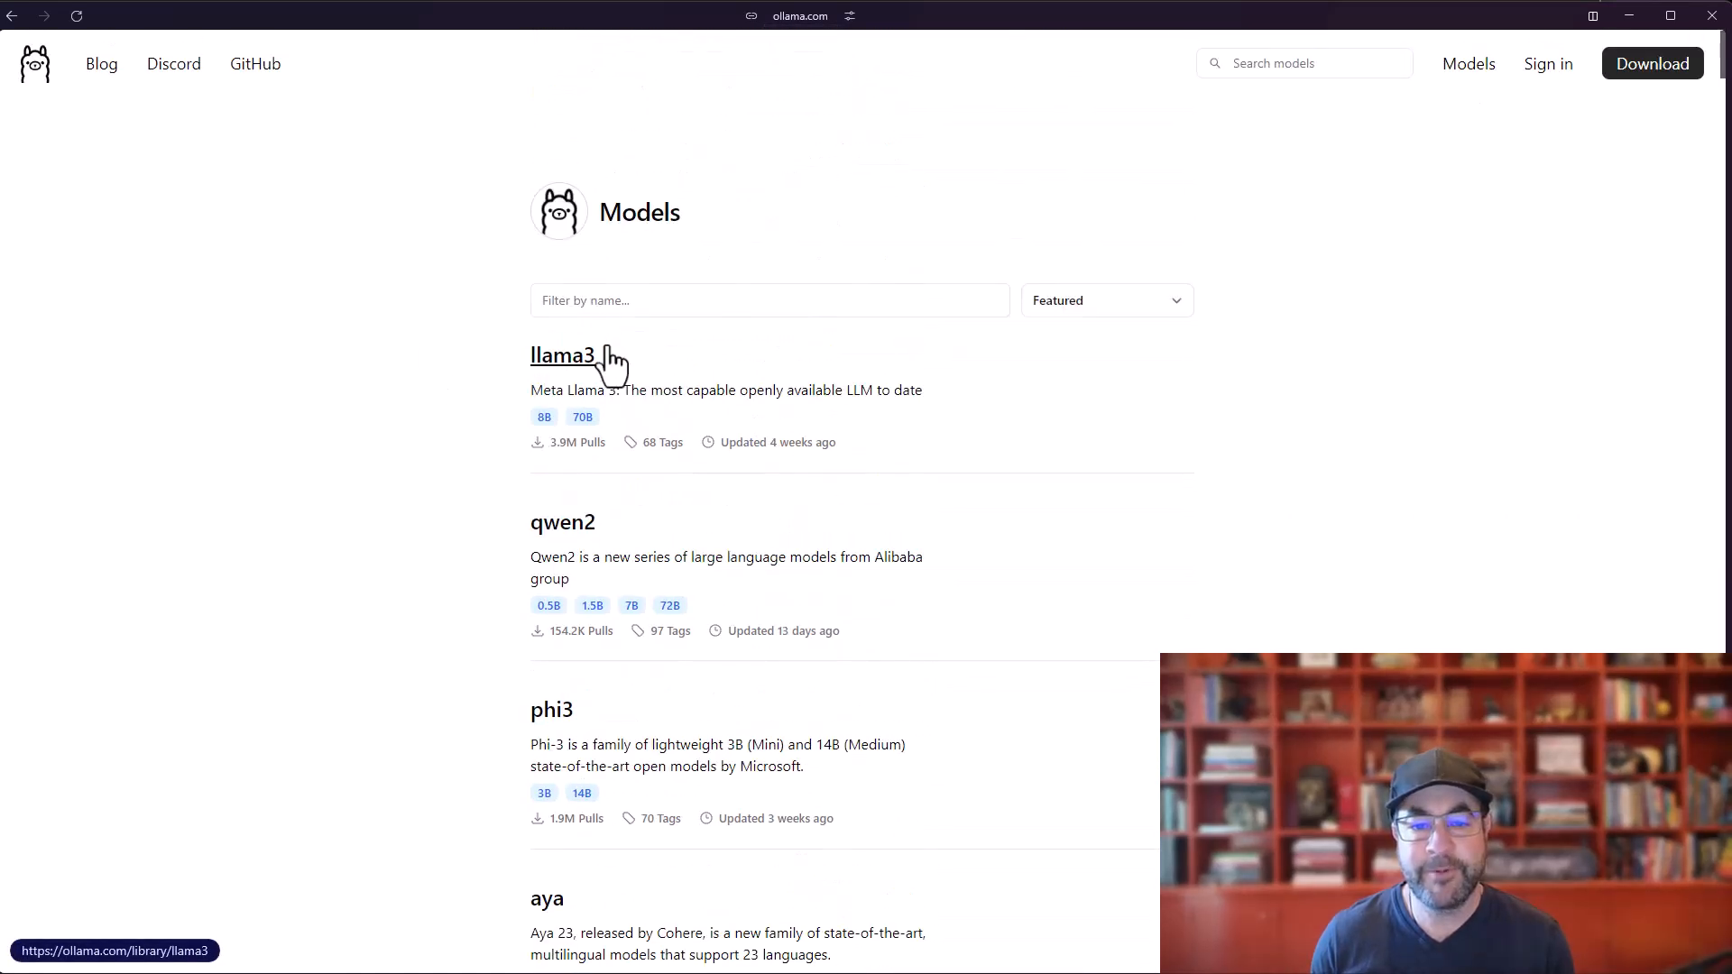
click(582, 361)
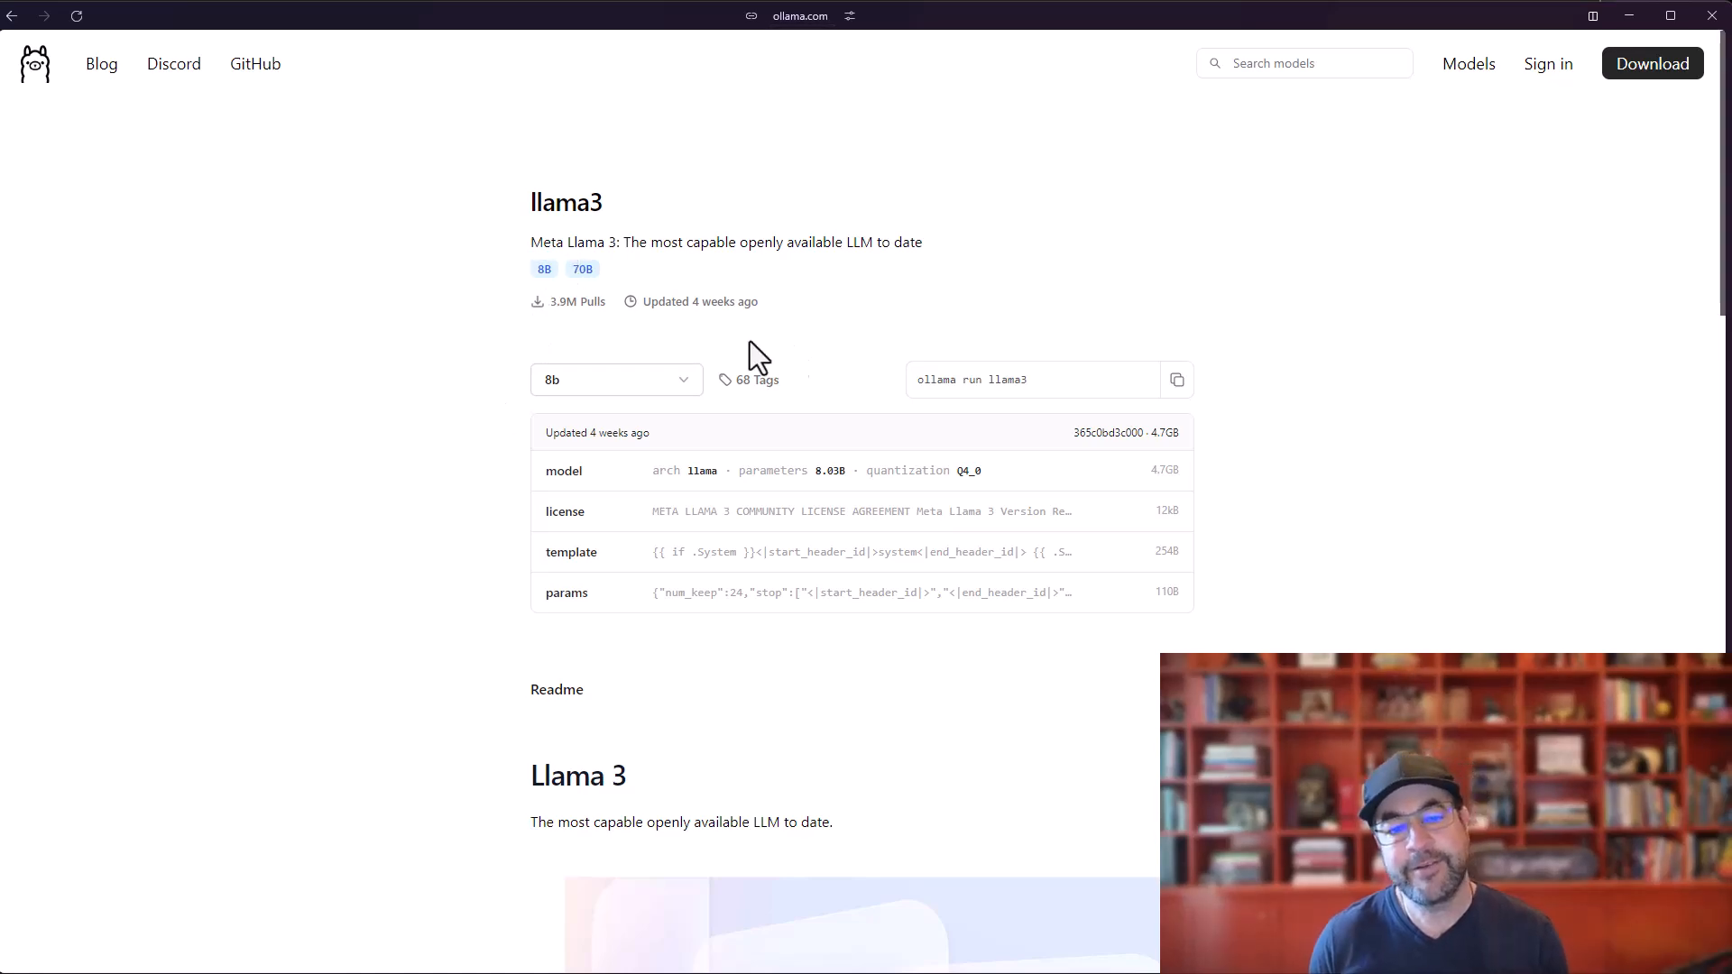
scroll(798, 352, down, 10)
scroll(817, 491, down, 10)
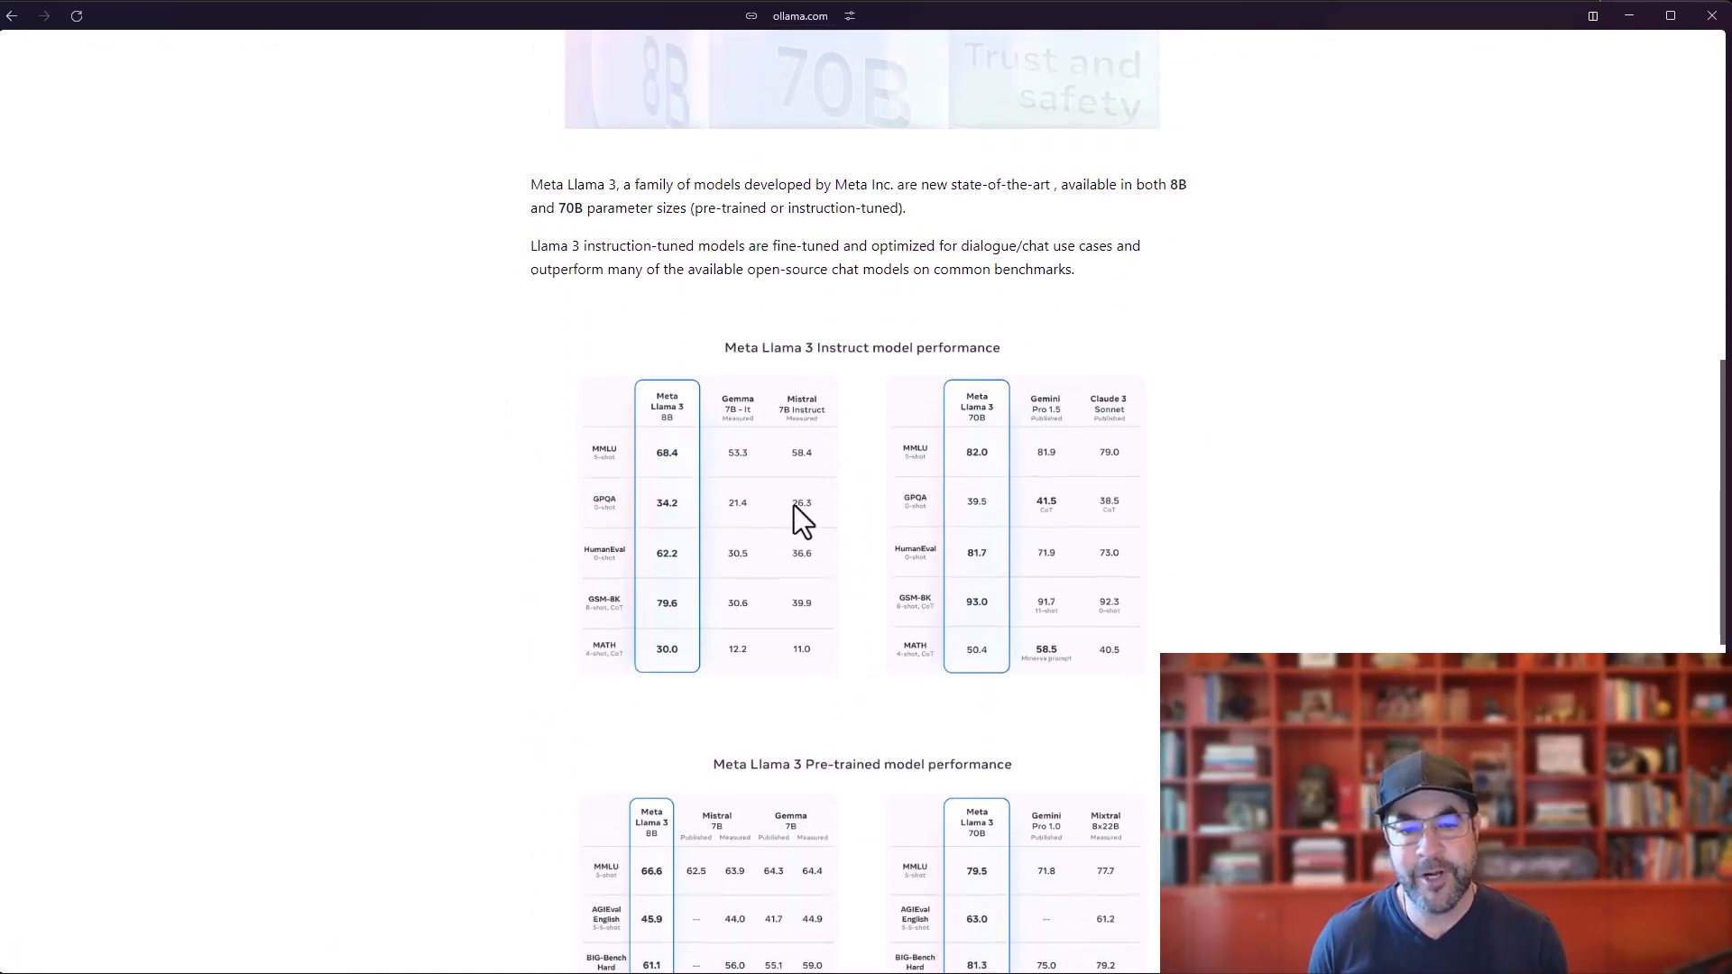
scroll(815, 519, down, 3)
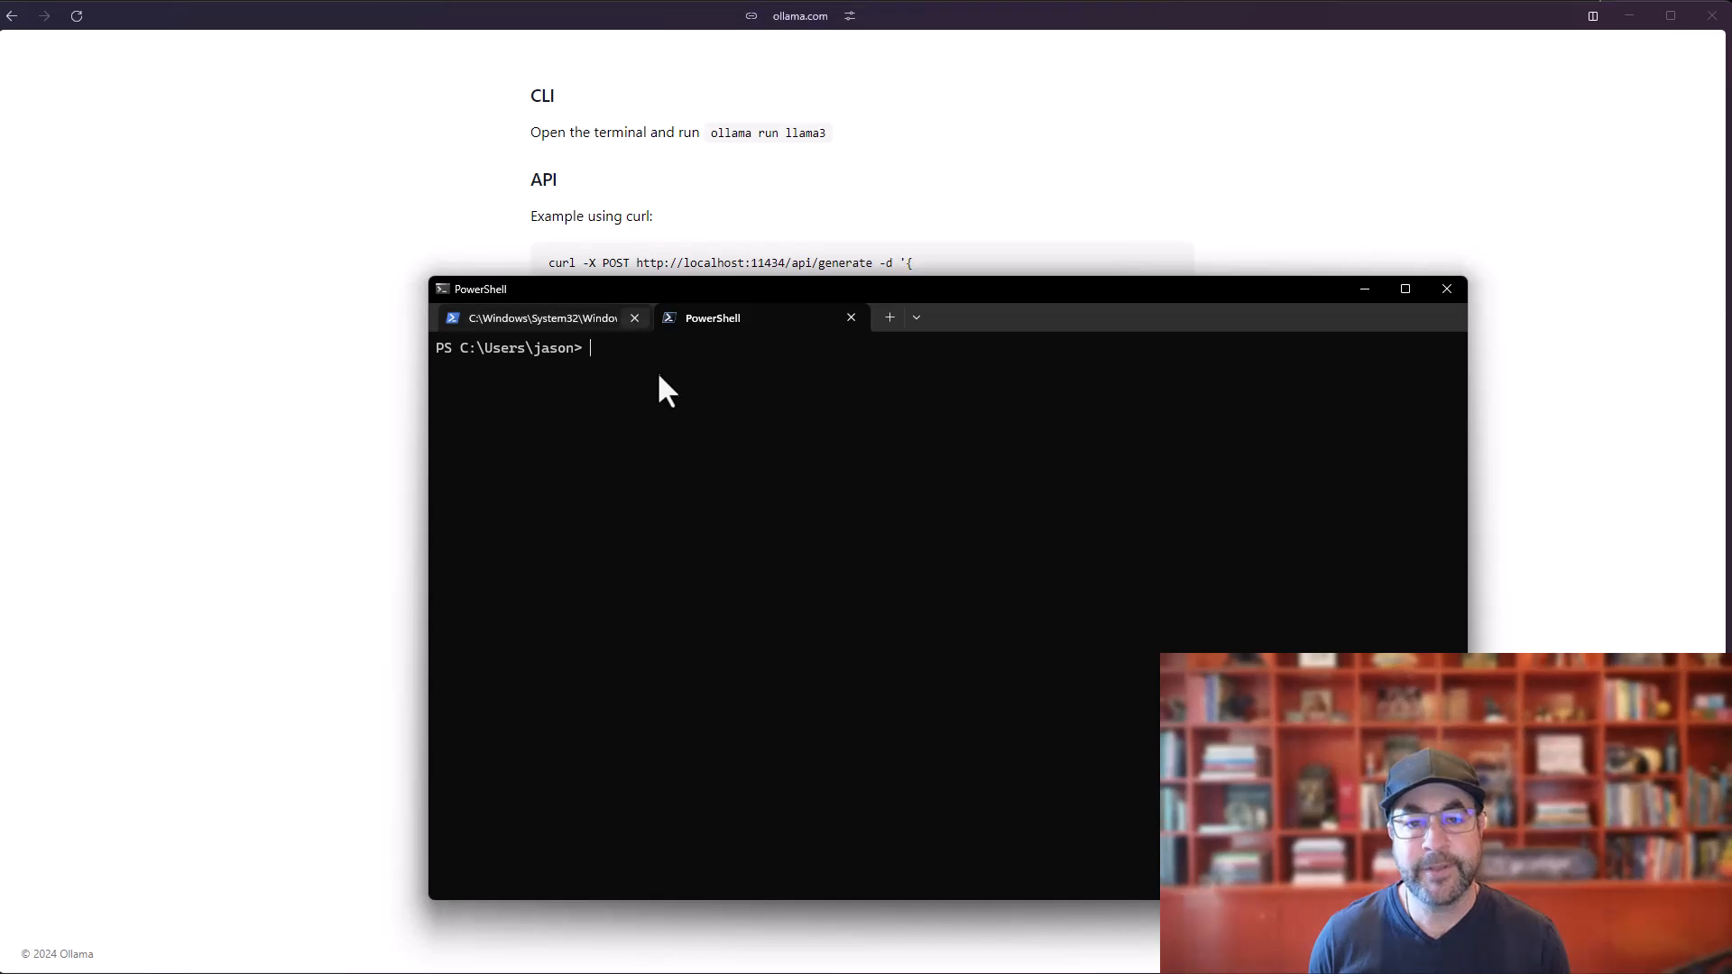
- Switch to PowerShell and start the model with the command "ollama run llama3"
text(ollama run llama3)
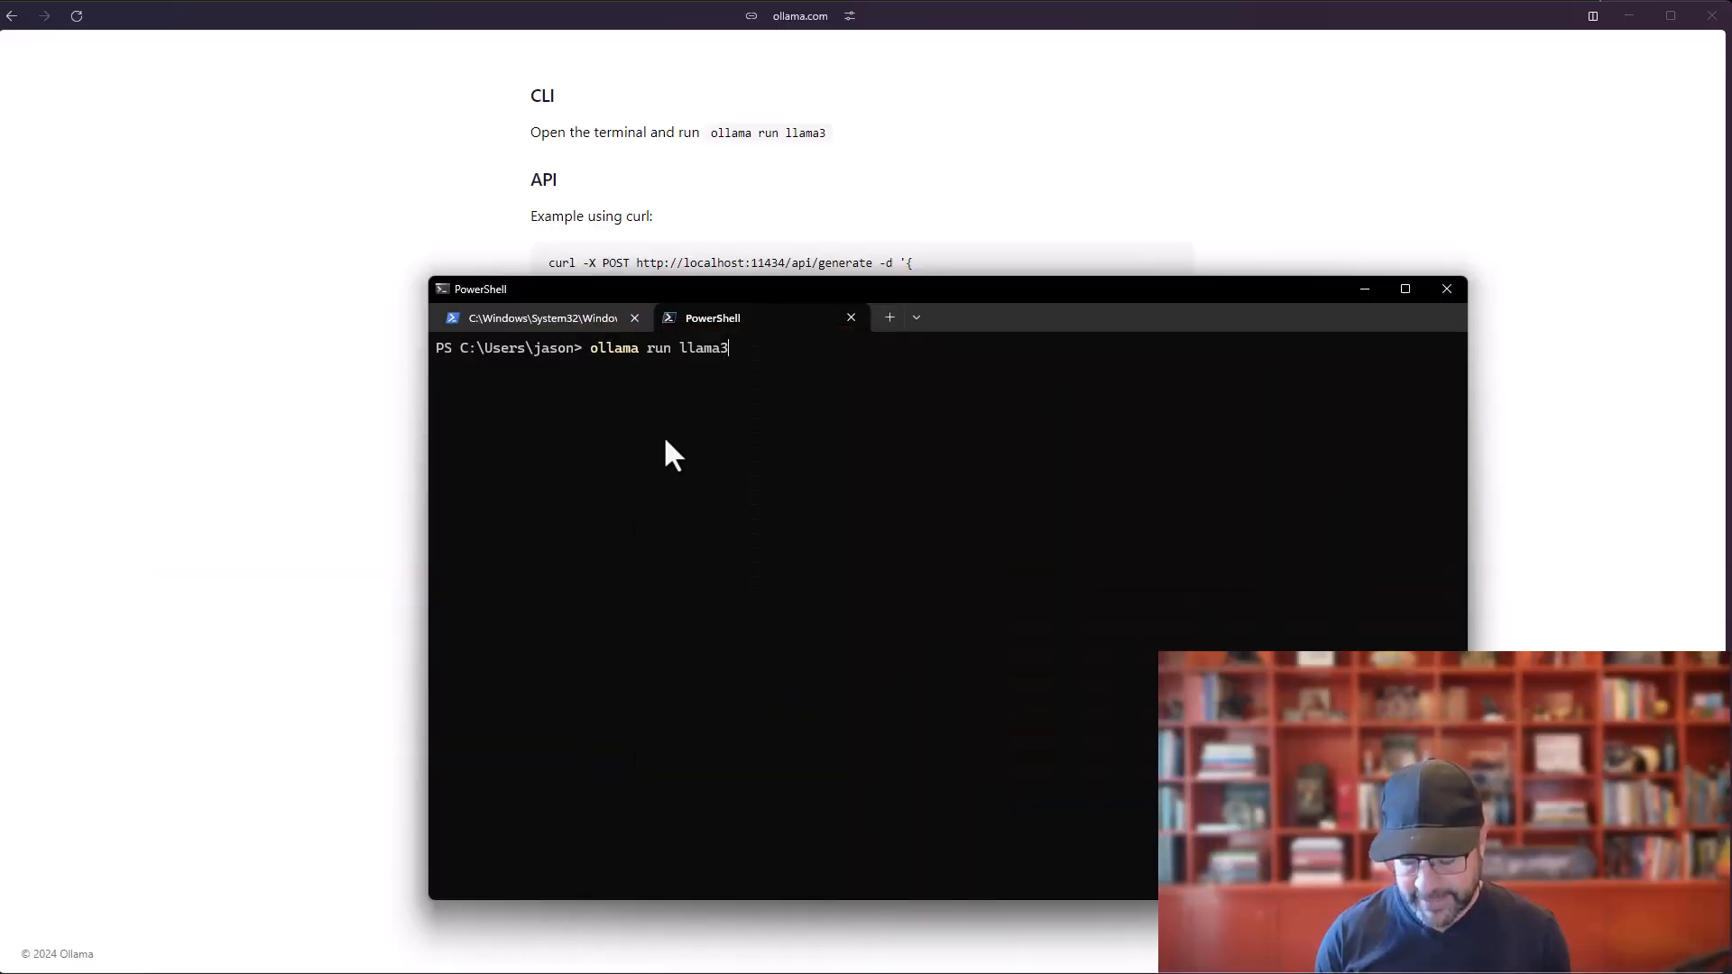
key(Return)
drag(663, 285, 651, 289)
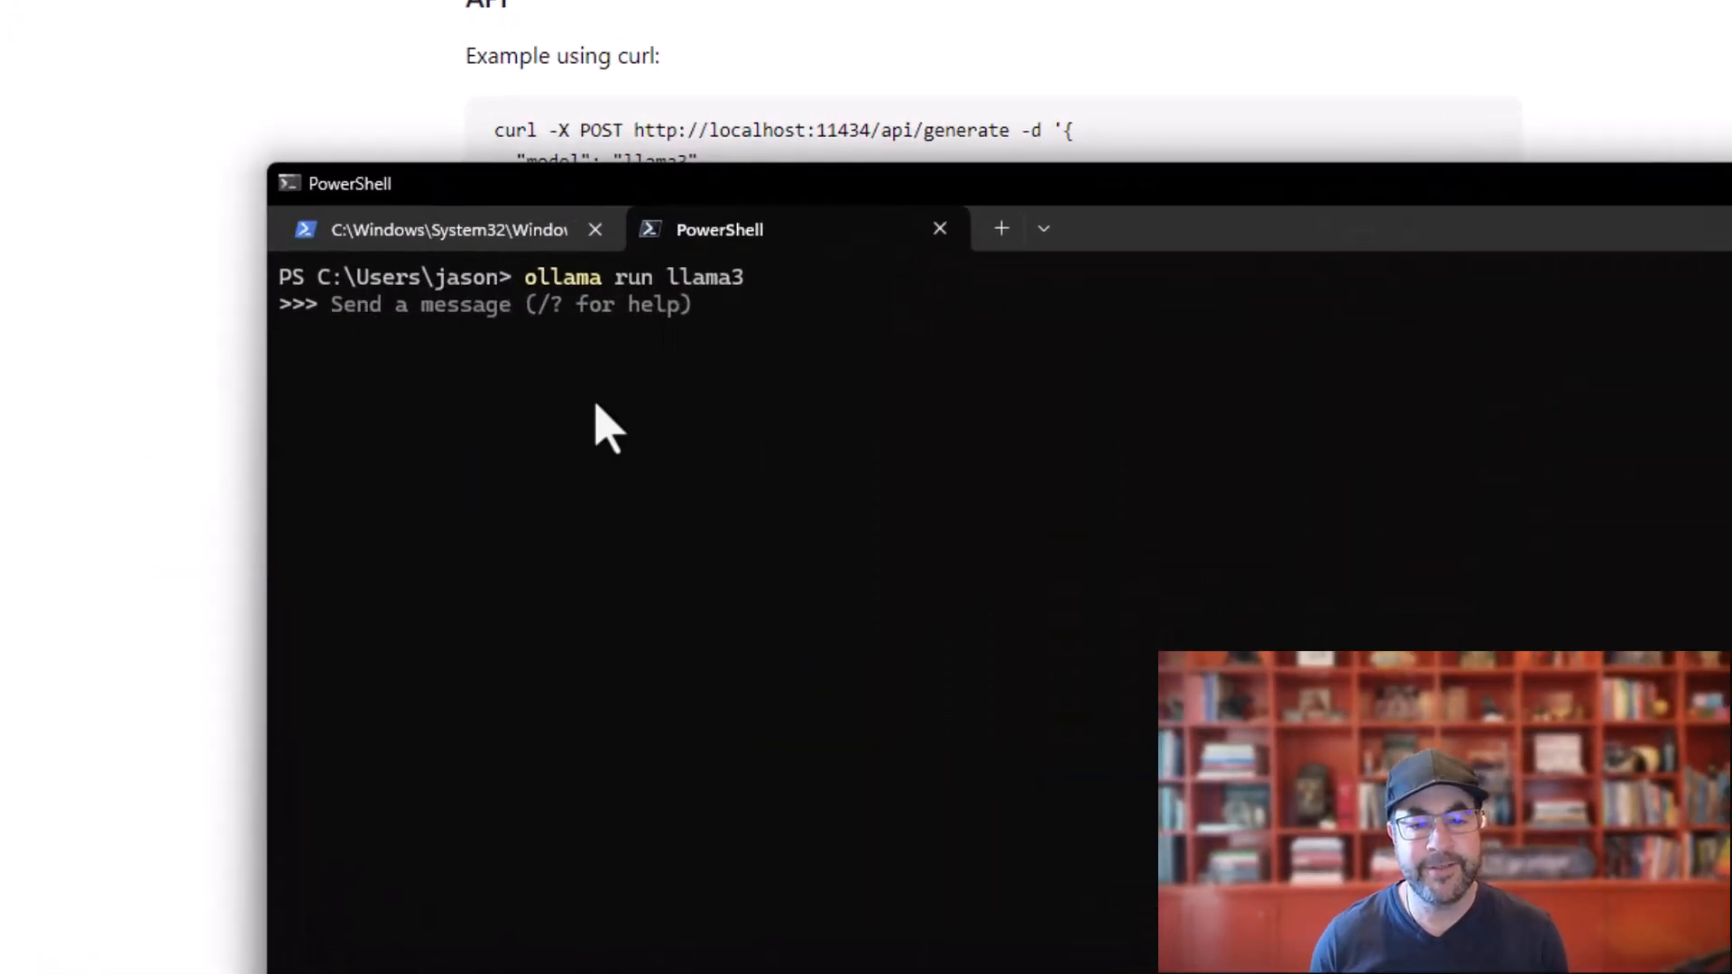
- Ask the running llama3 model "Hi, what model are you?"
text(Hi, what model arey ou)
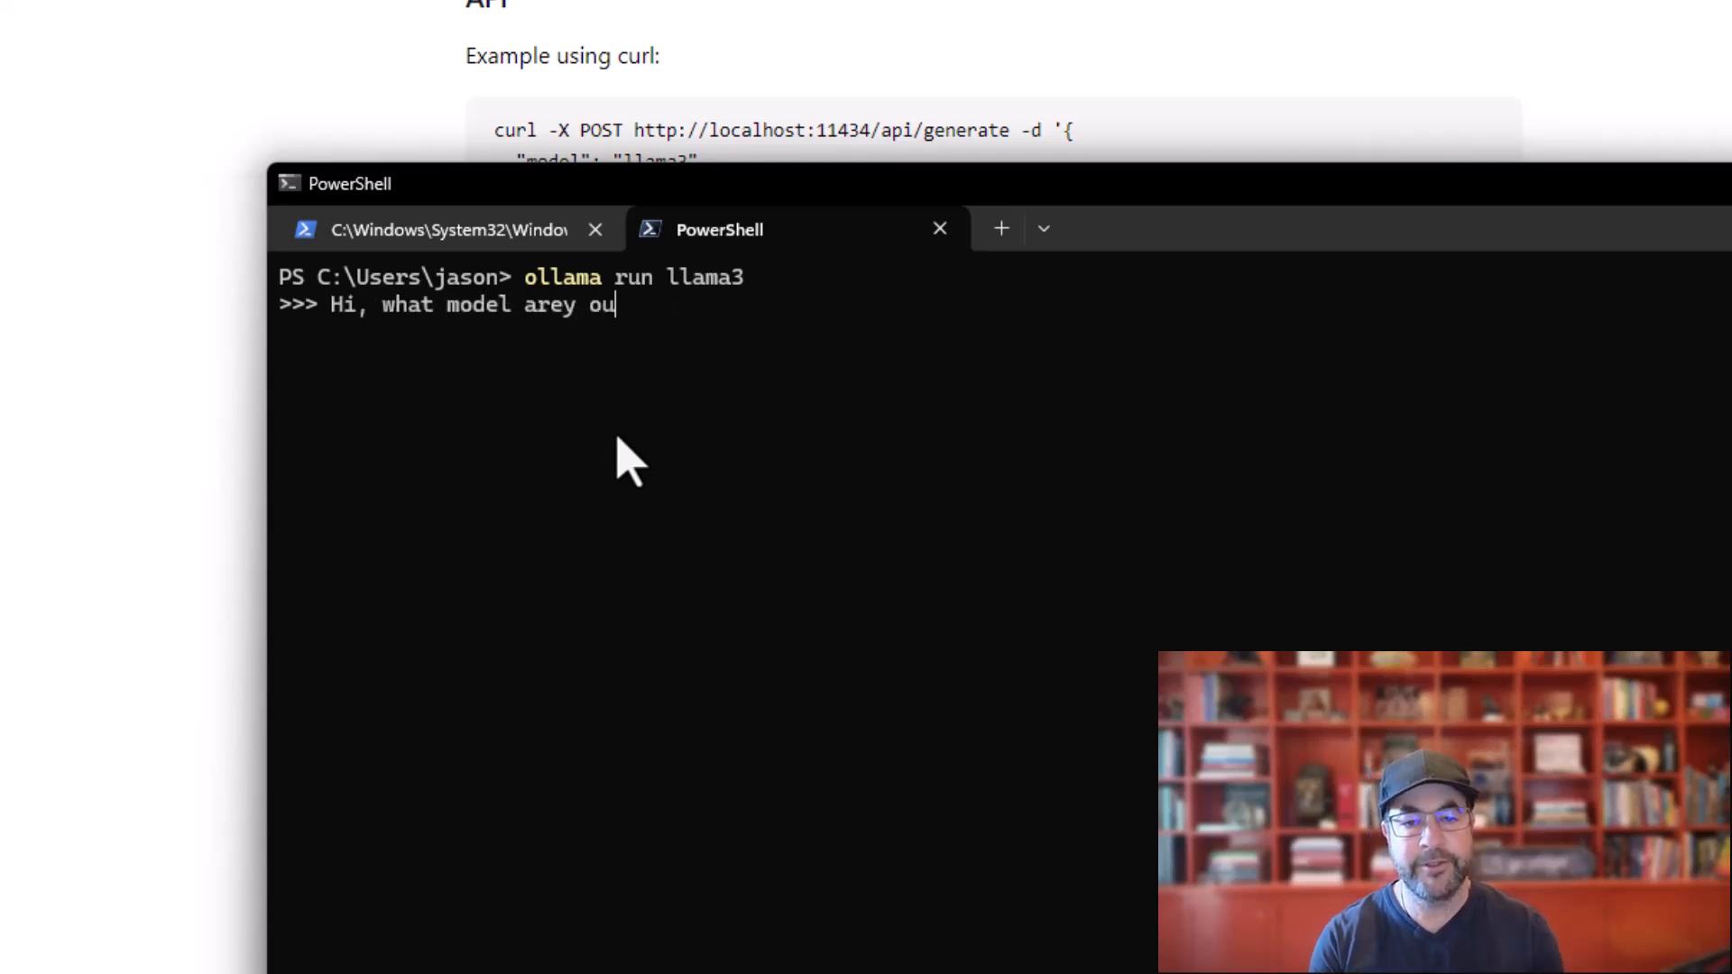
text(?)
key(Return)
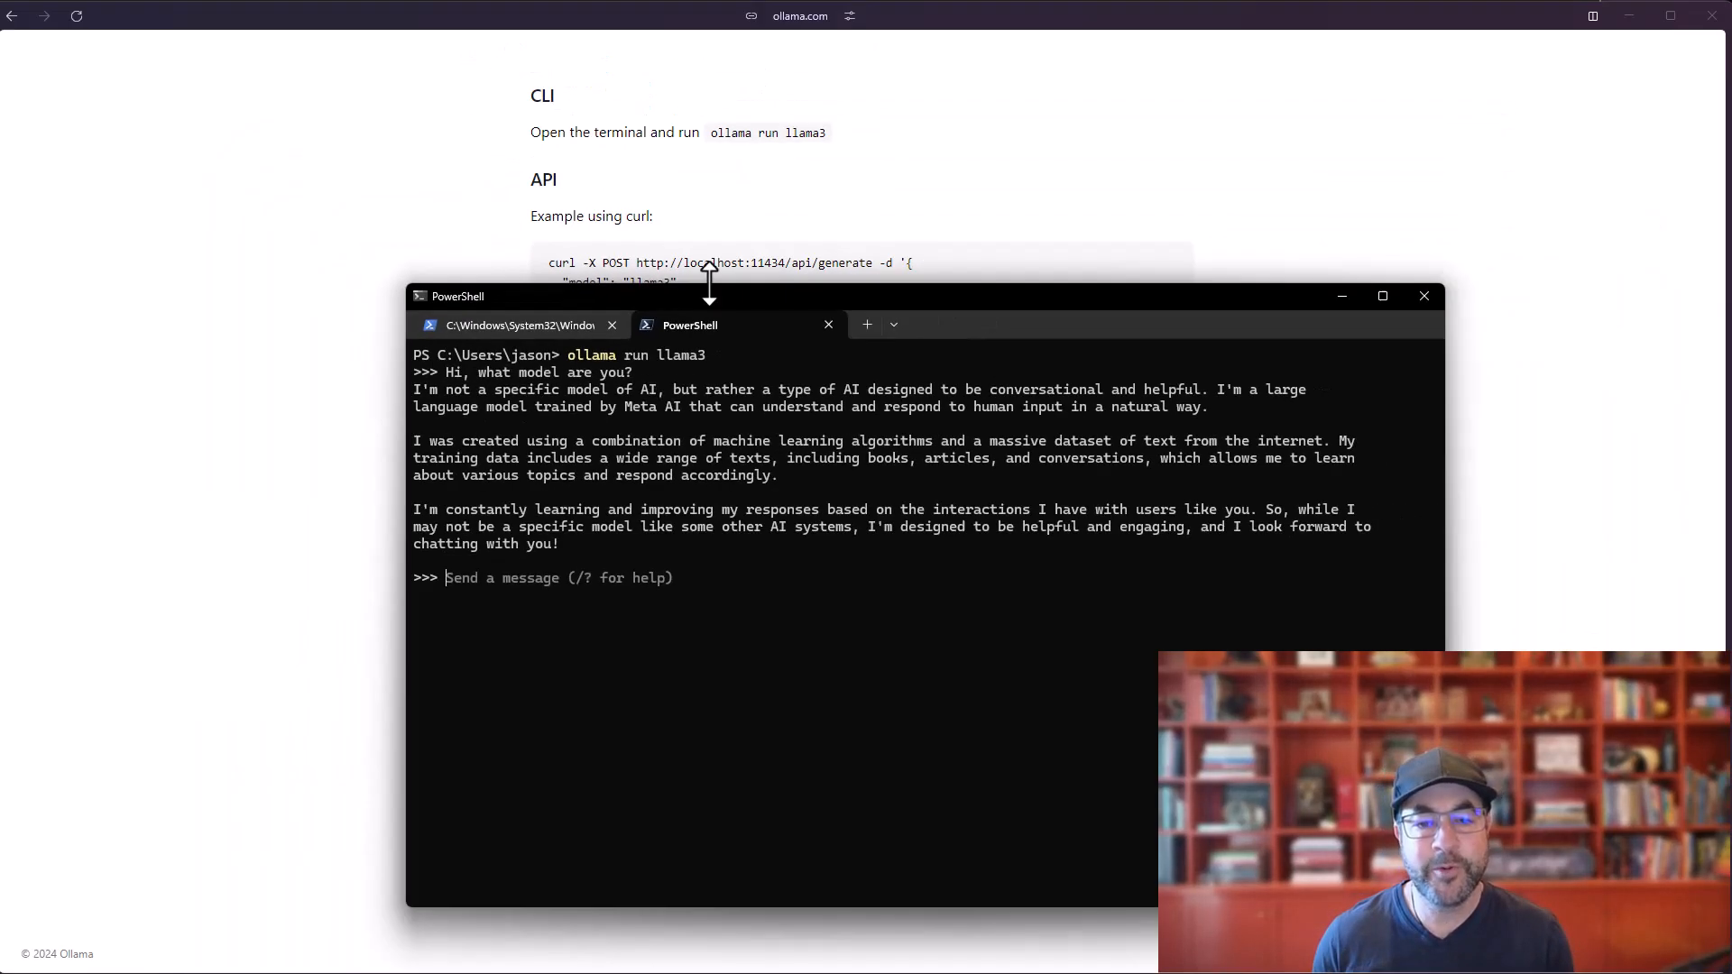
mouse_move(708, 283)
mouse_down()
mouse_move(740, 296)
mouse_move(679, 306)
mouse_move(702, 302)
mouse_up()
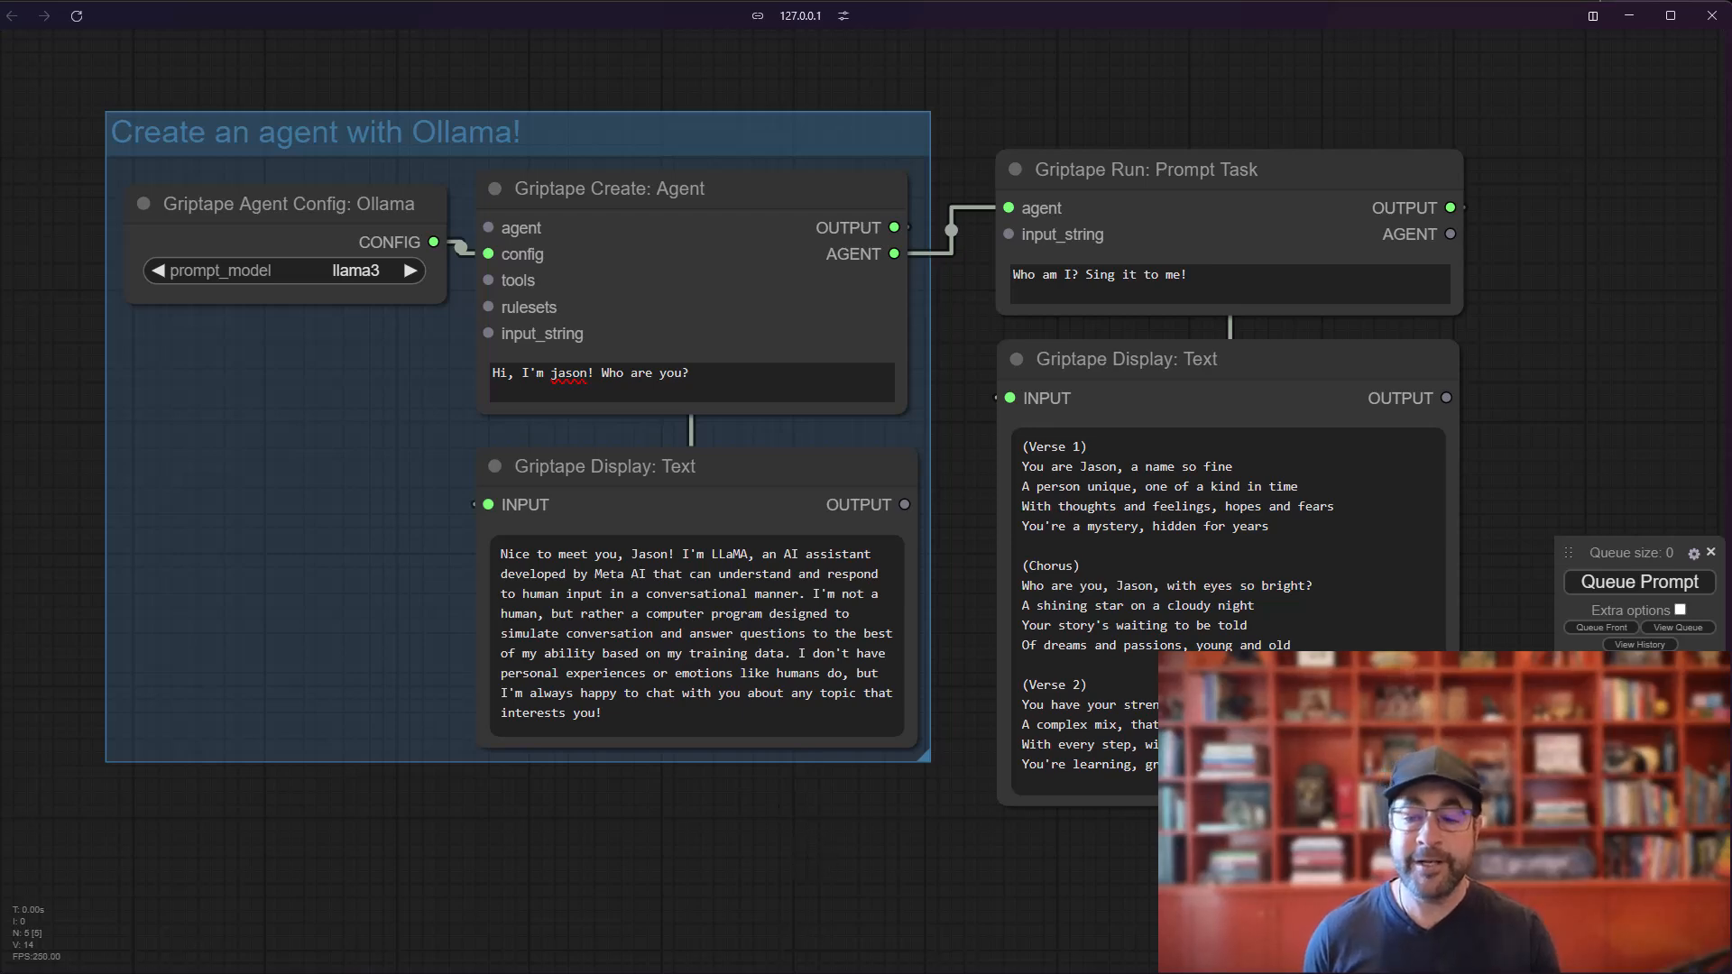
- Switch to ComfyUI, clear the existing workflow and add a Griptape Agent Config: Ollama node to the canvas
key(ctrl+BackSpace)
key(Return)
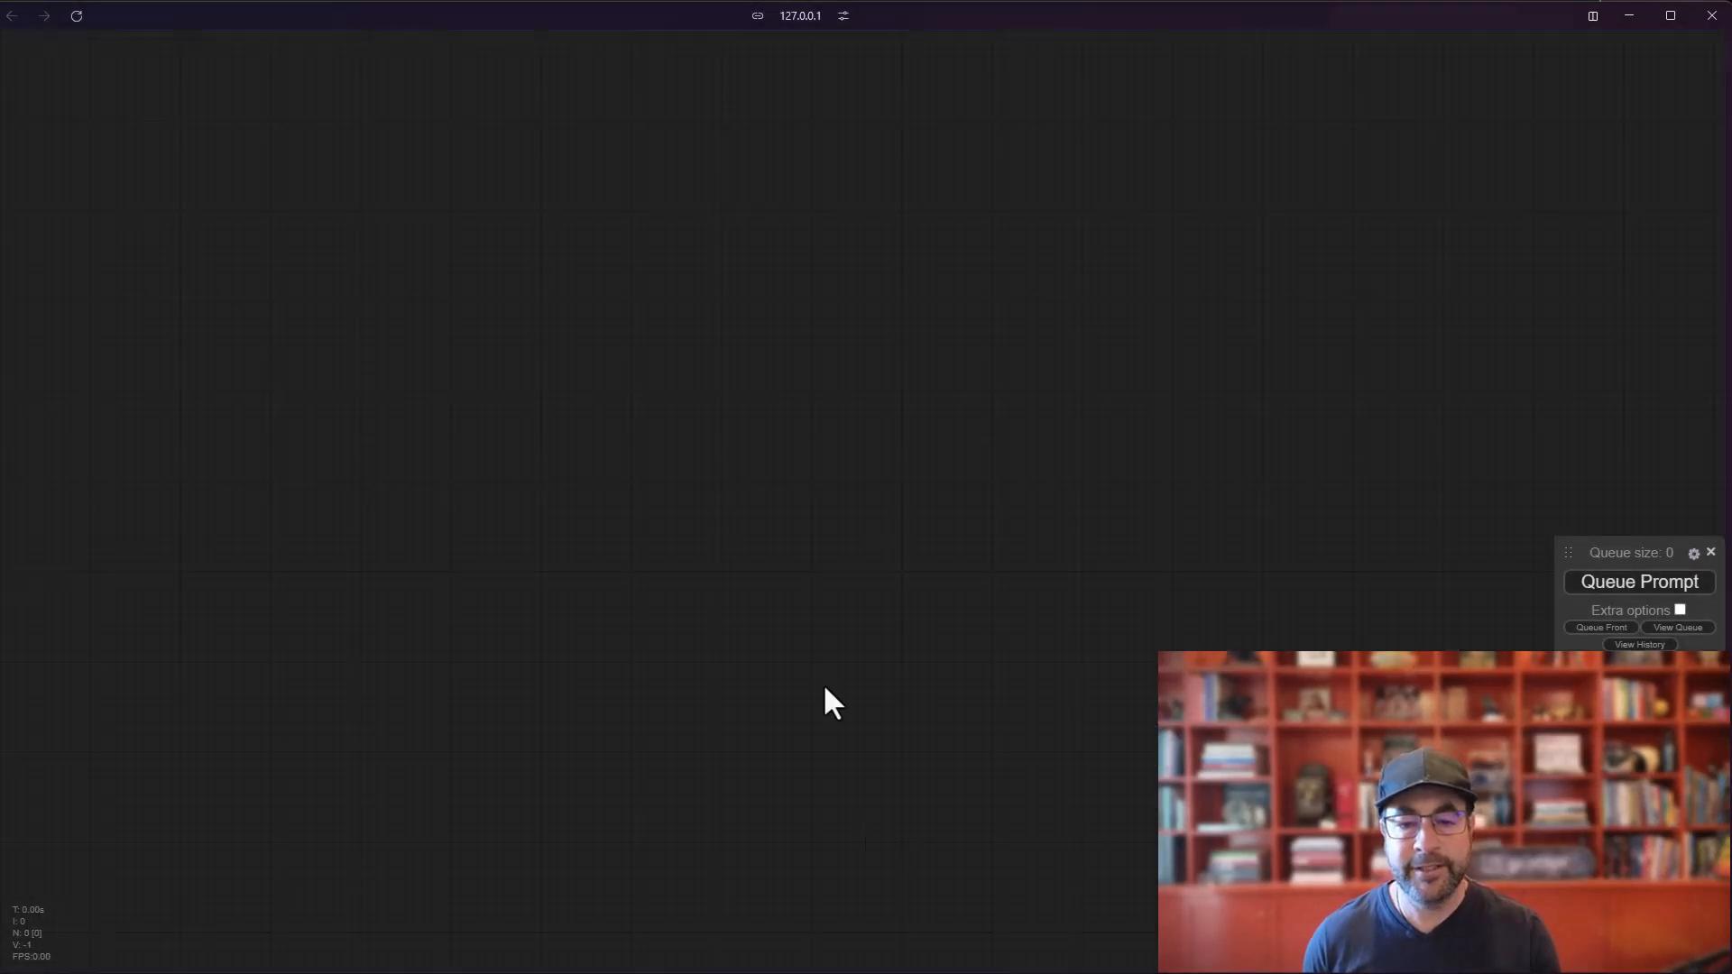
right_click(447, 343)
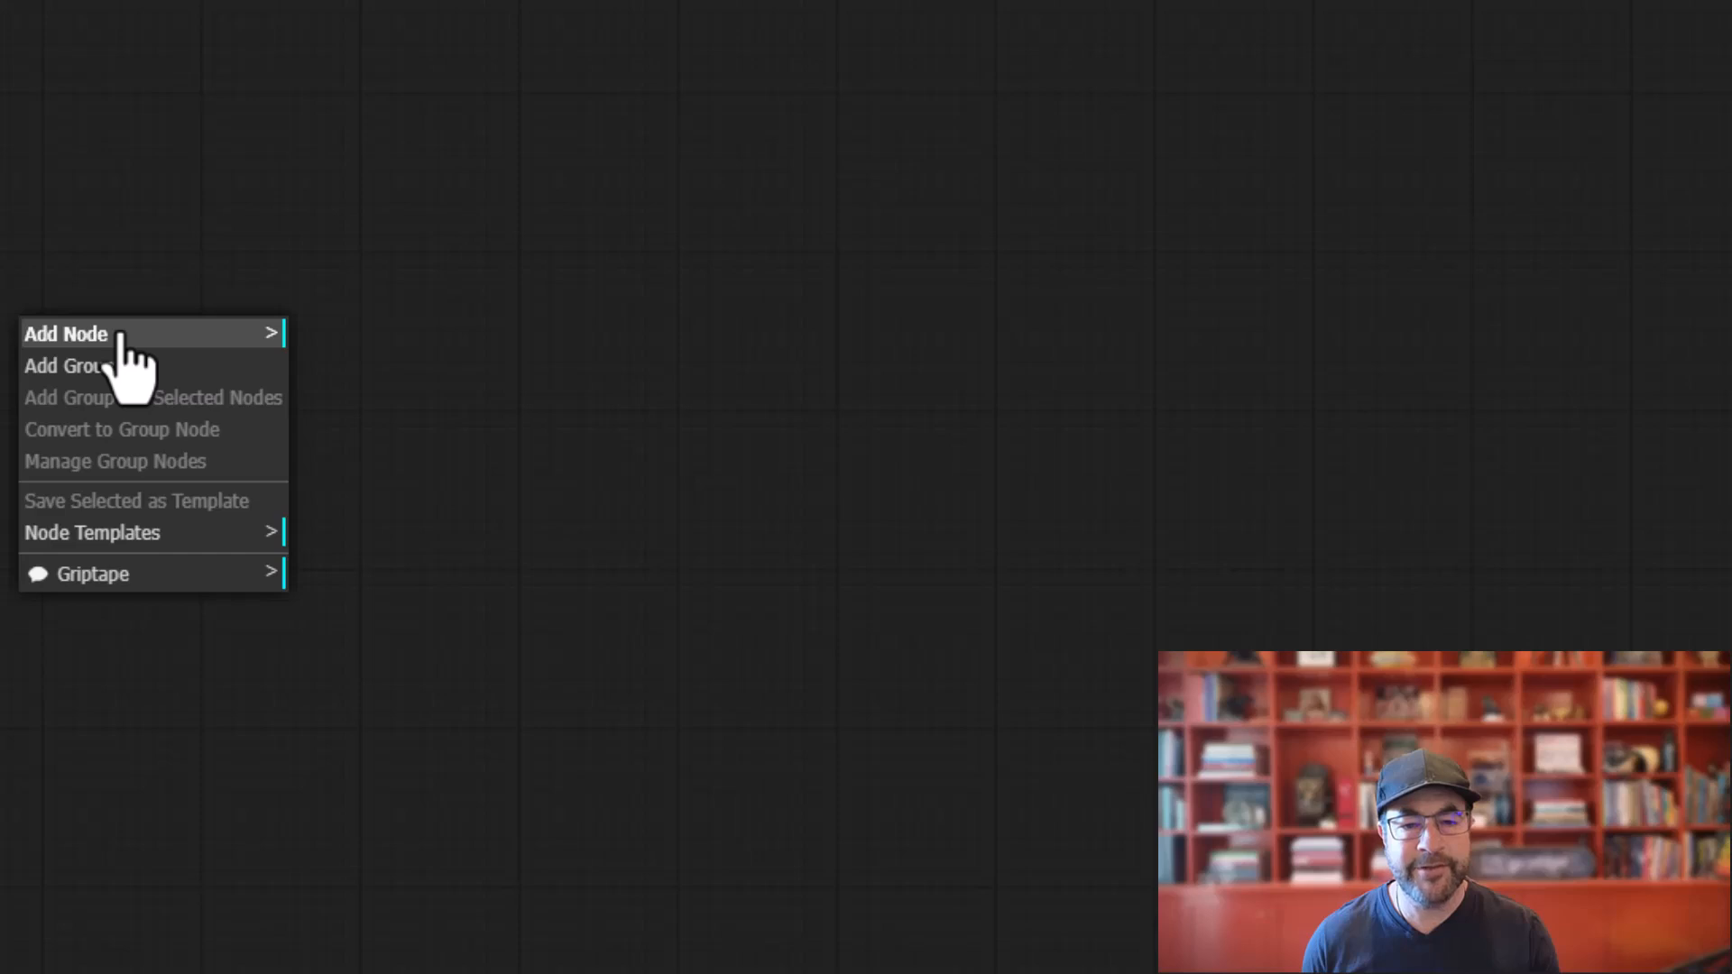
click(120, 334)
click(343, 647)
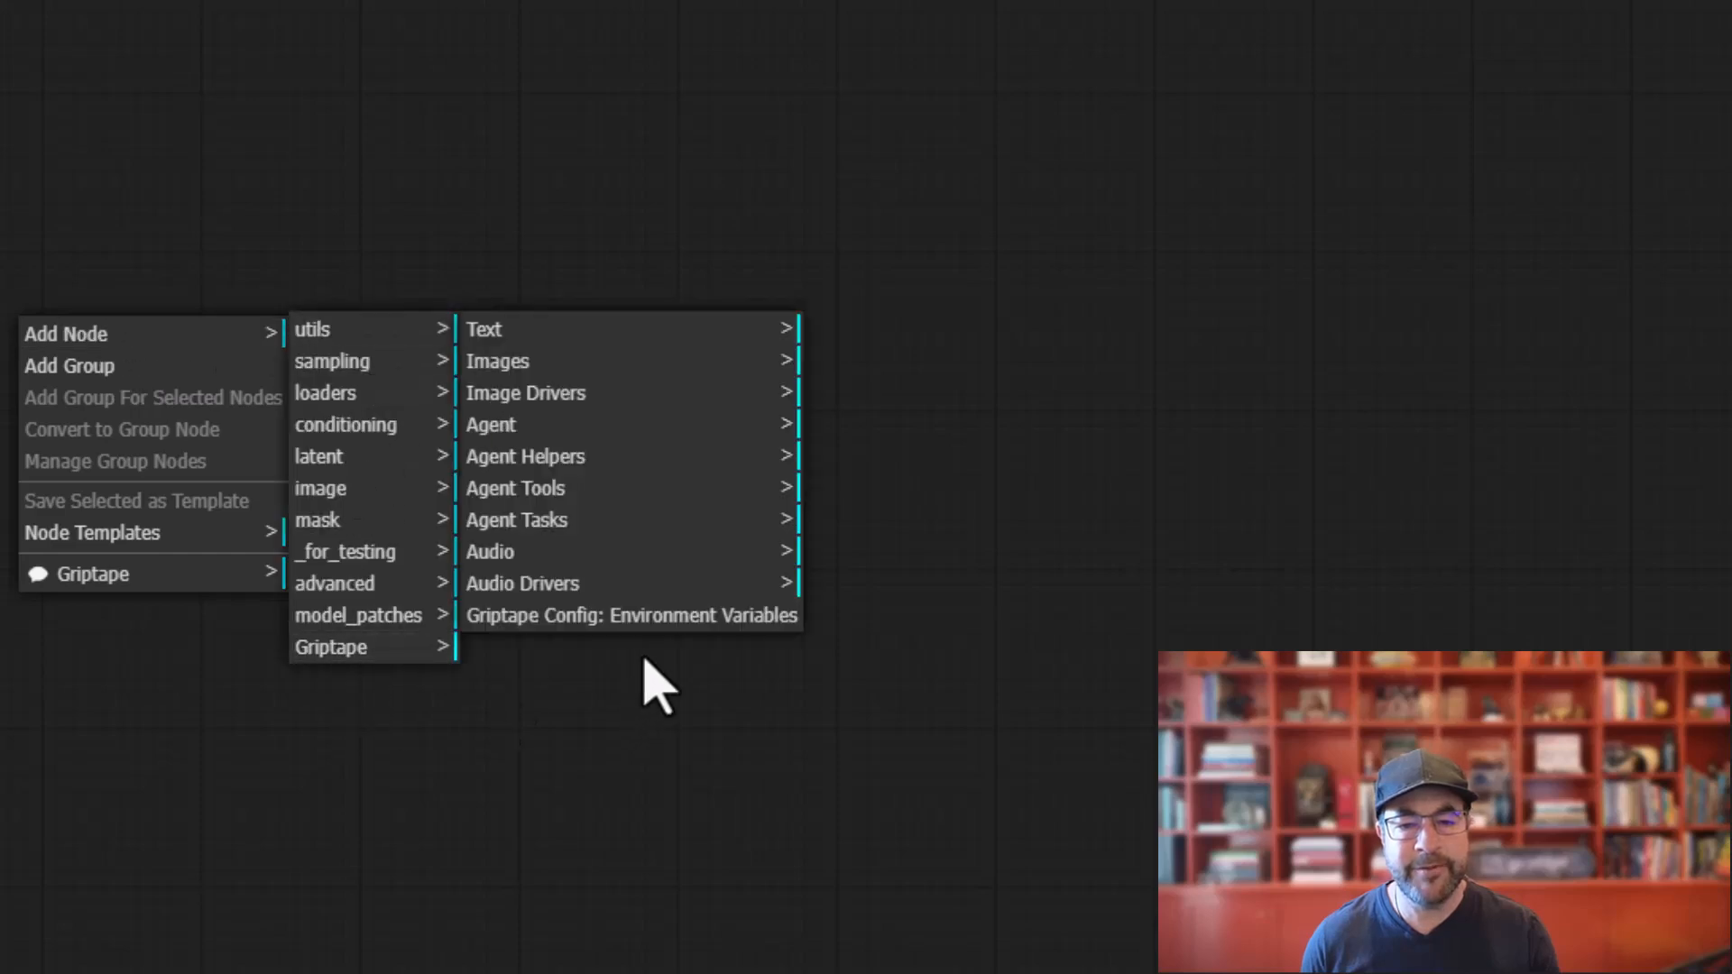
click(597, 460)
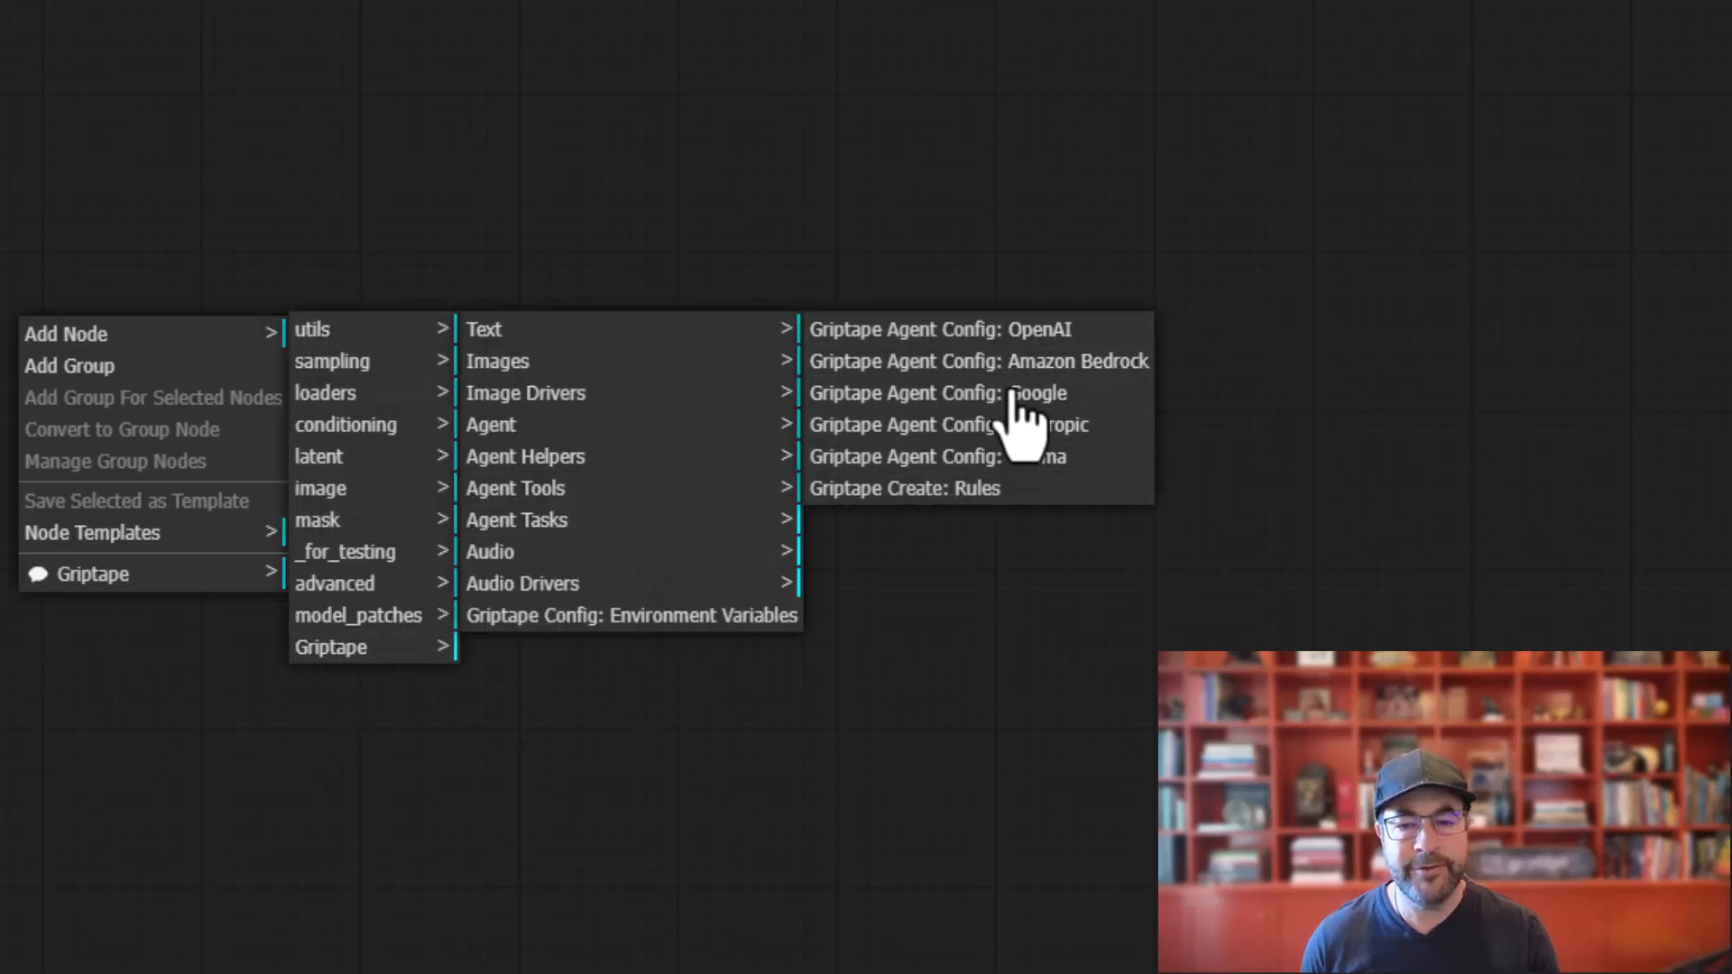
click(978, 460)
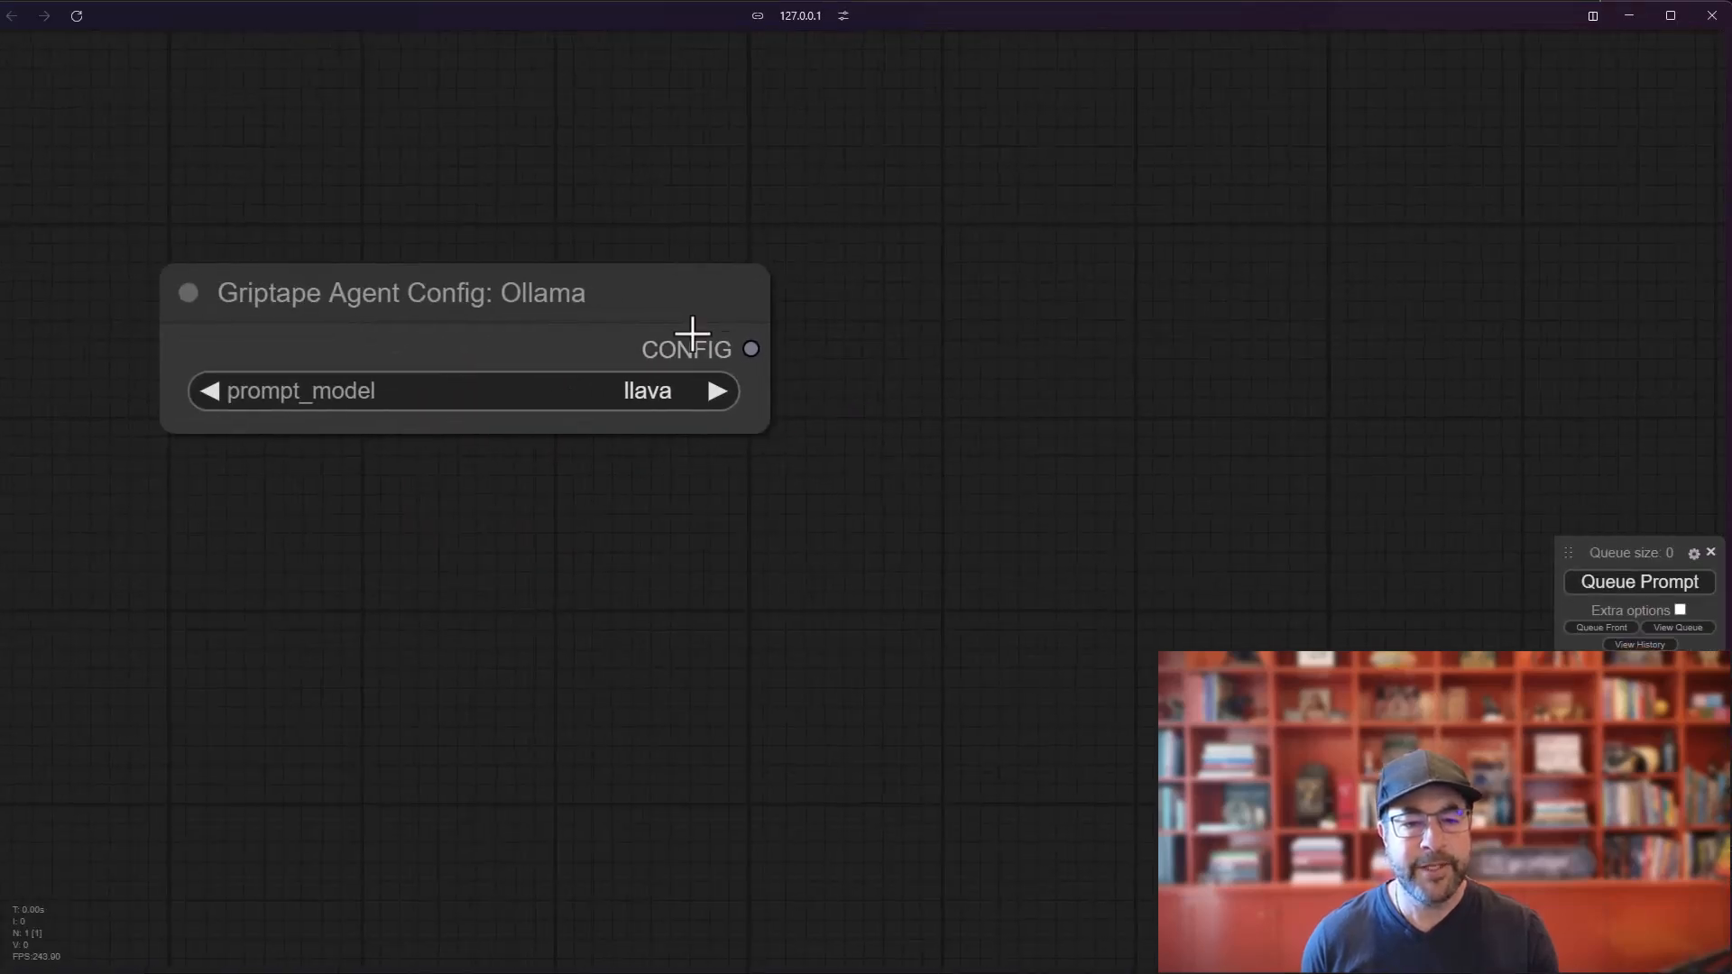
- Set the Ollama config node's prompt_model to llama3 and make the node slightly narrower
click(664, 391)
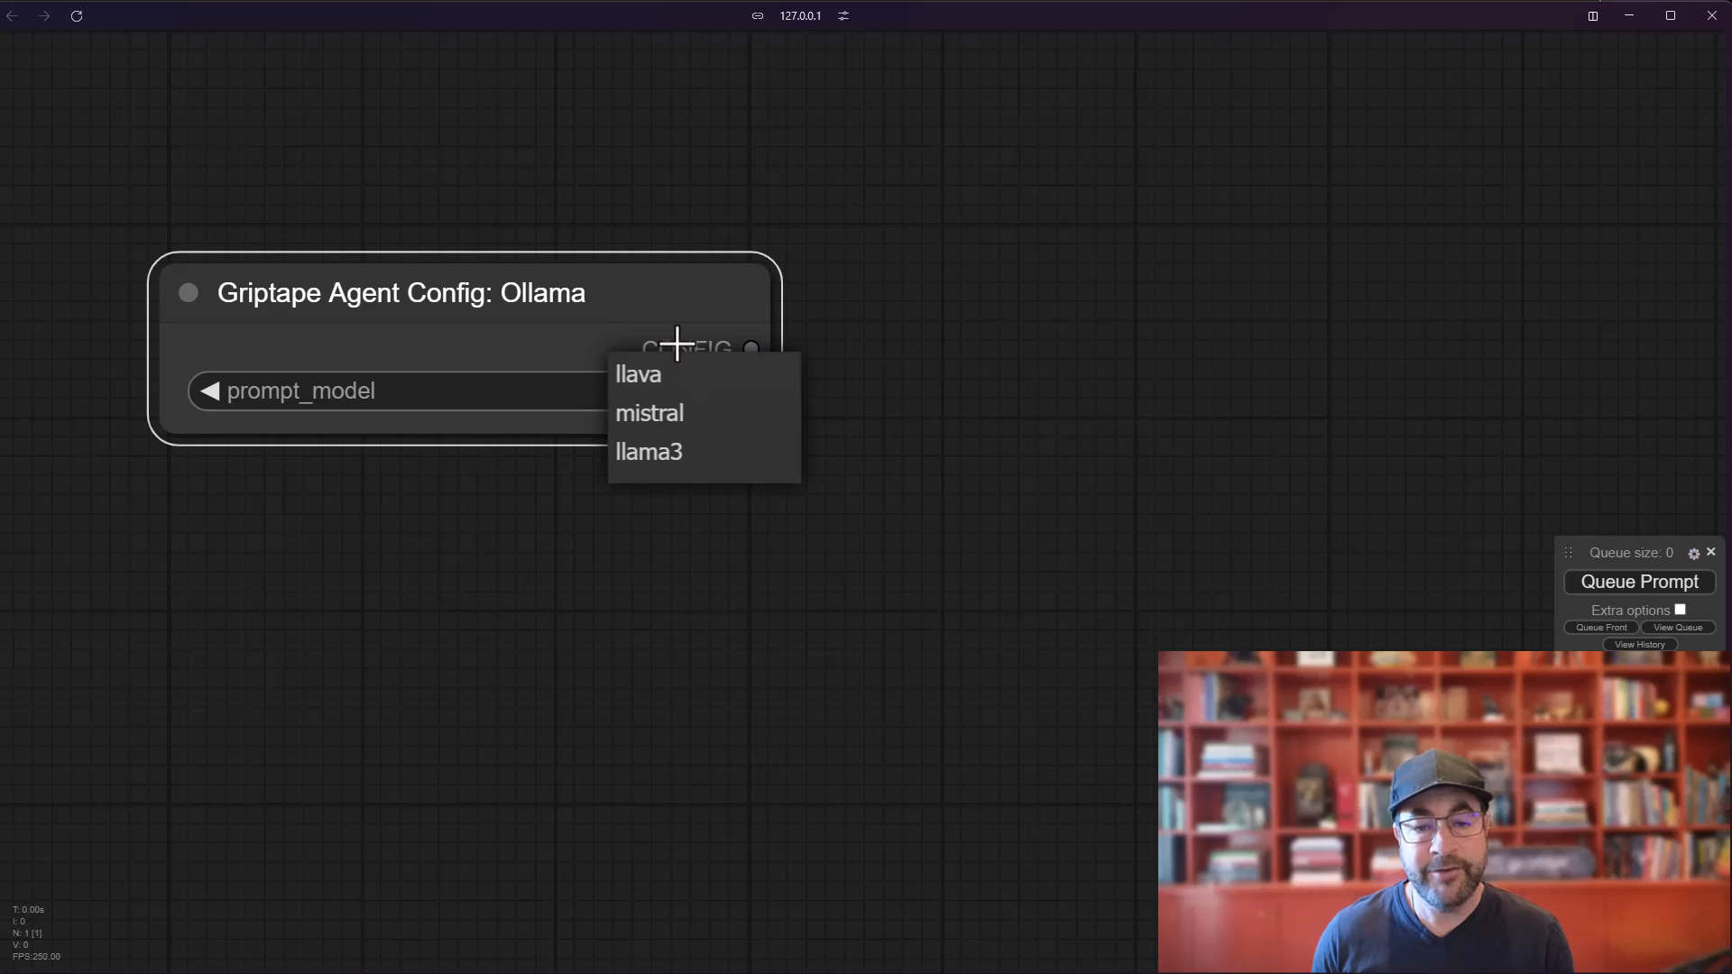
click(657, 456)
drag(505, 271, 467, 269)
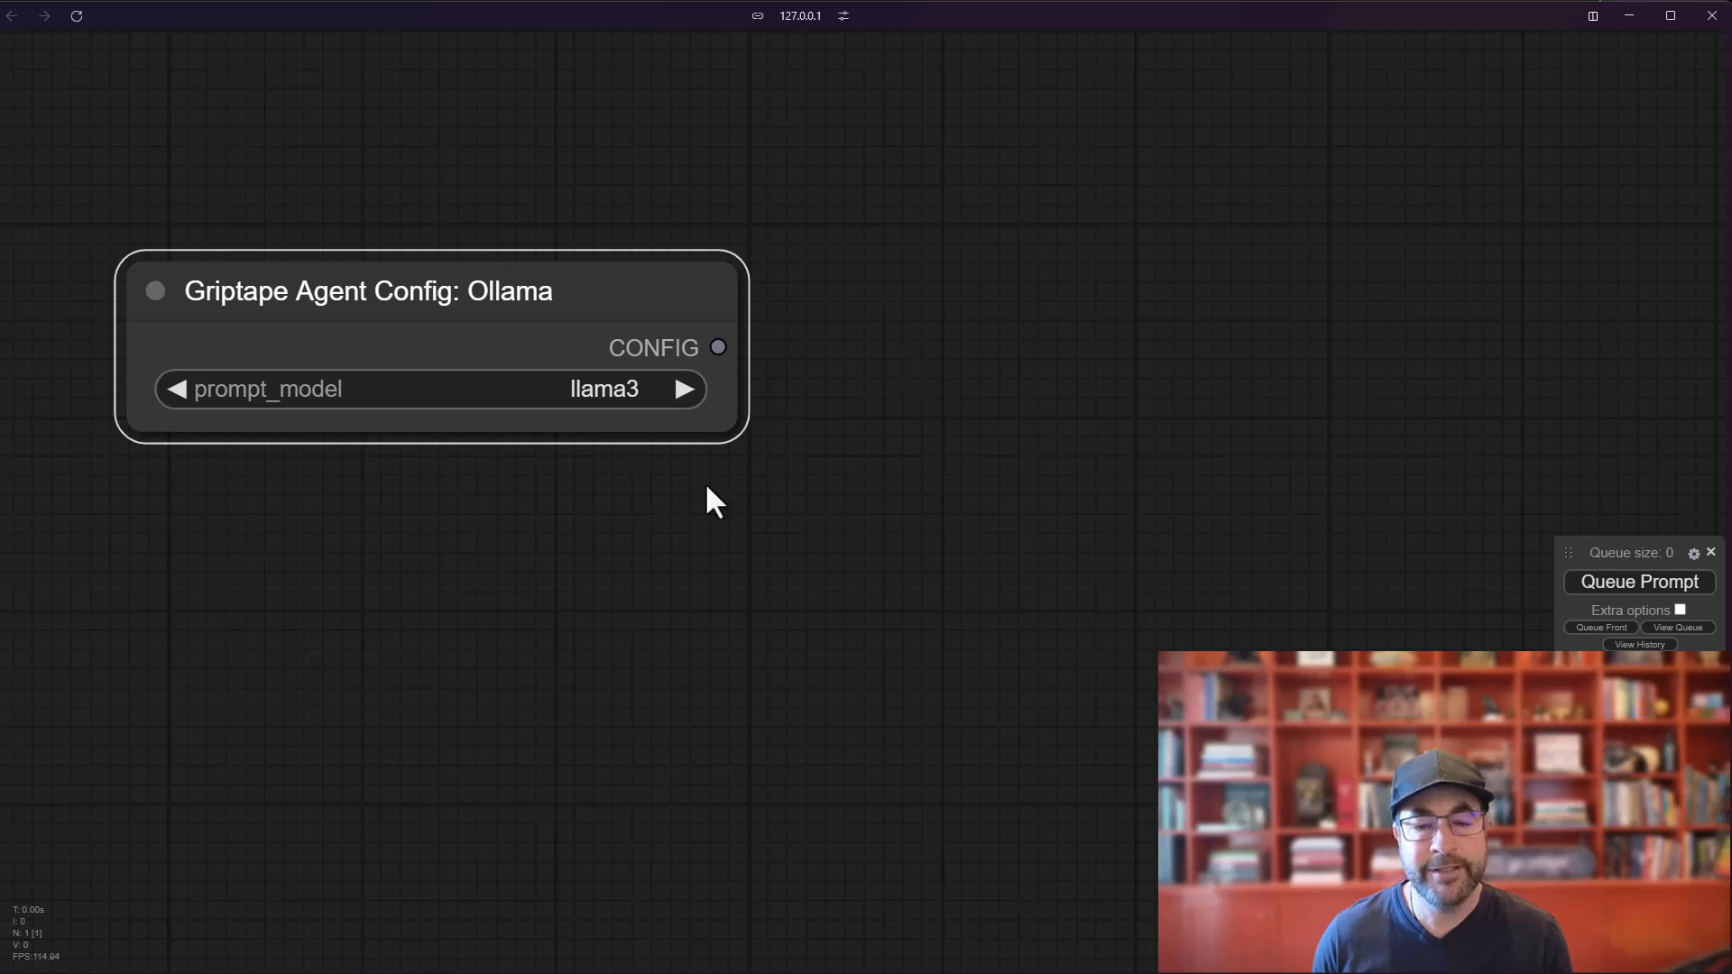
drag(729, 433, 697, 435)
click(863, 376)
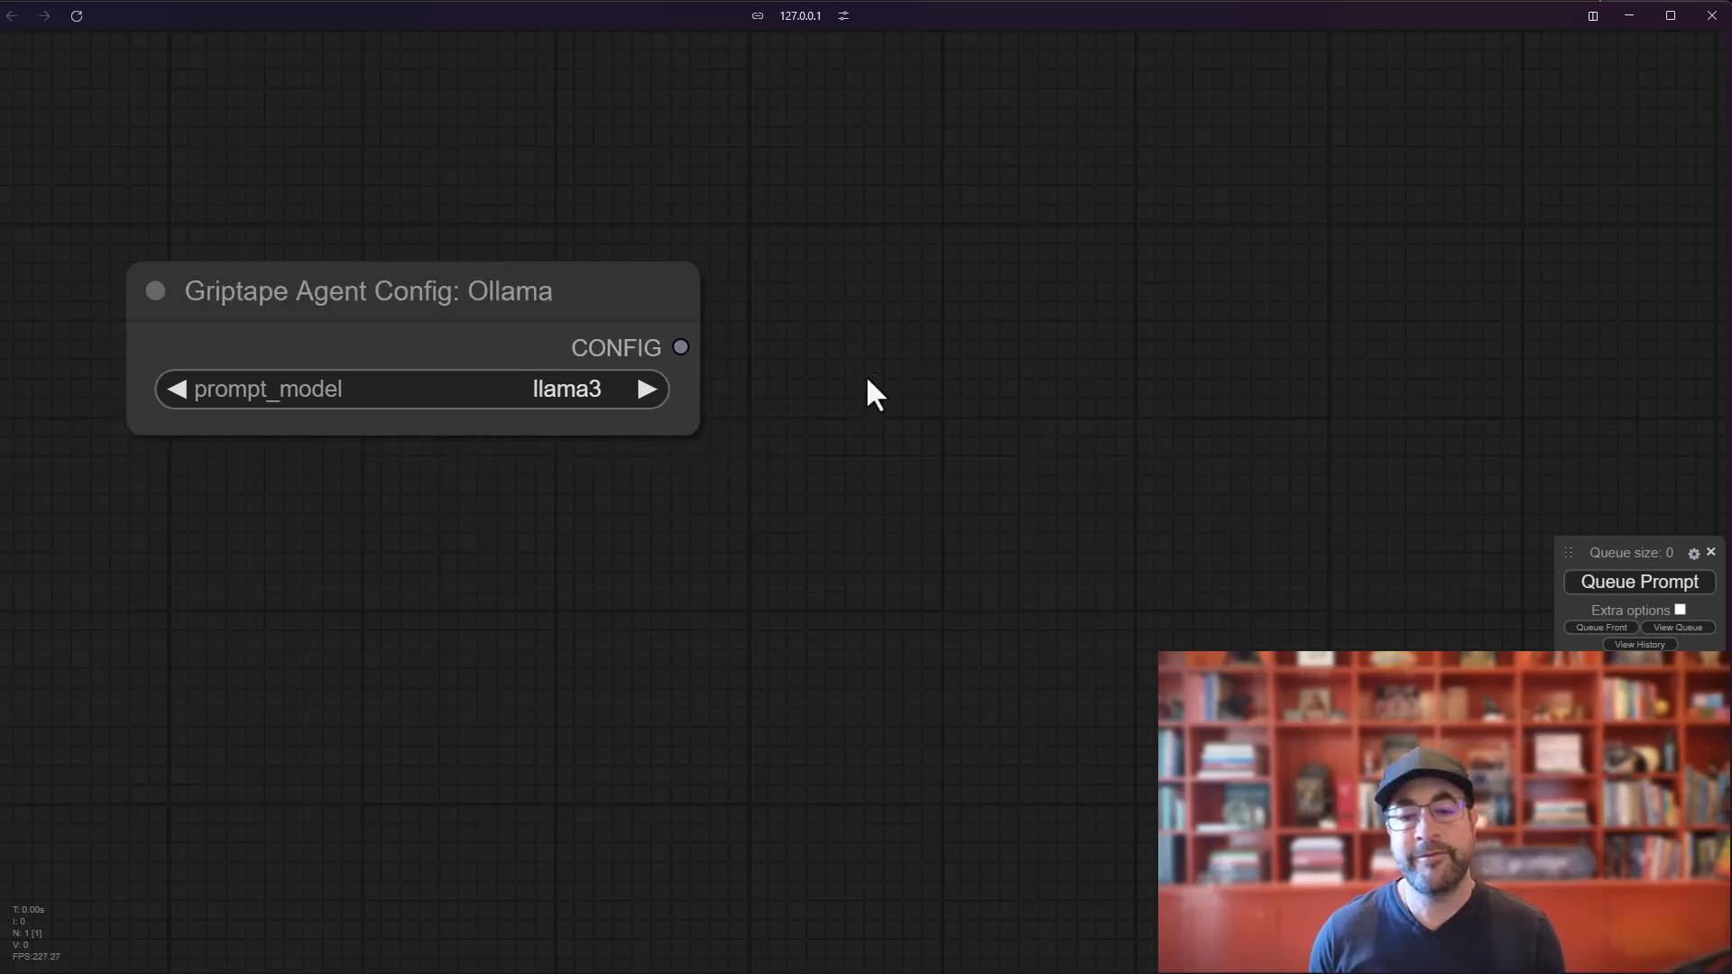
- Add a Griptape Create: Agent node and place it beside the Ollama config node
right_click(909, 354)
click(912, 357)
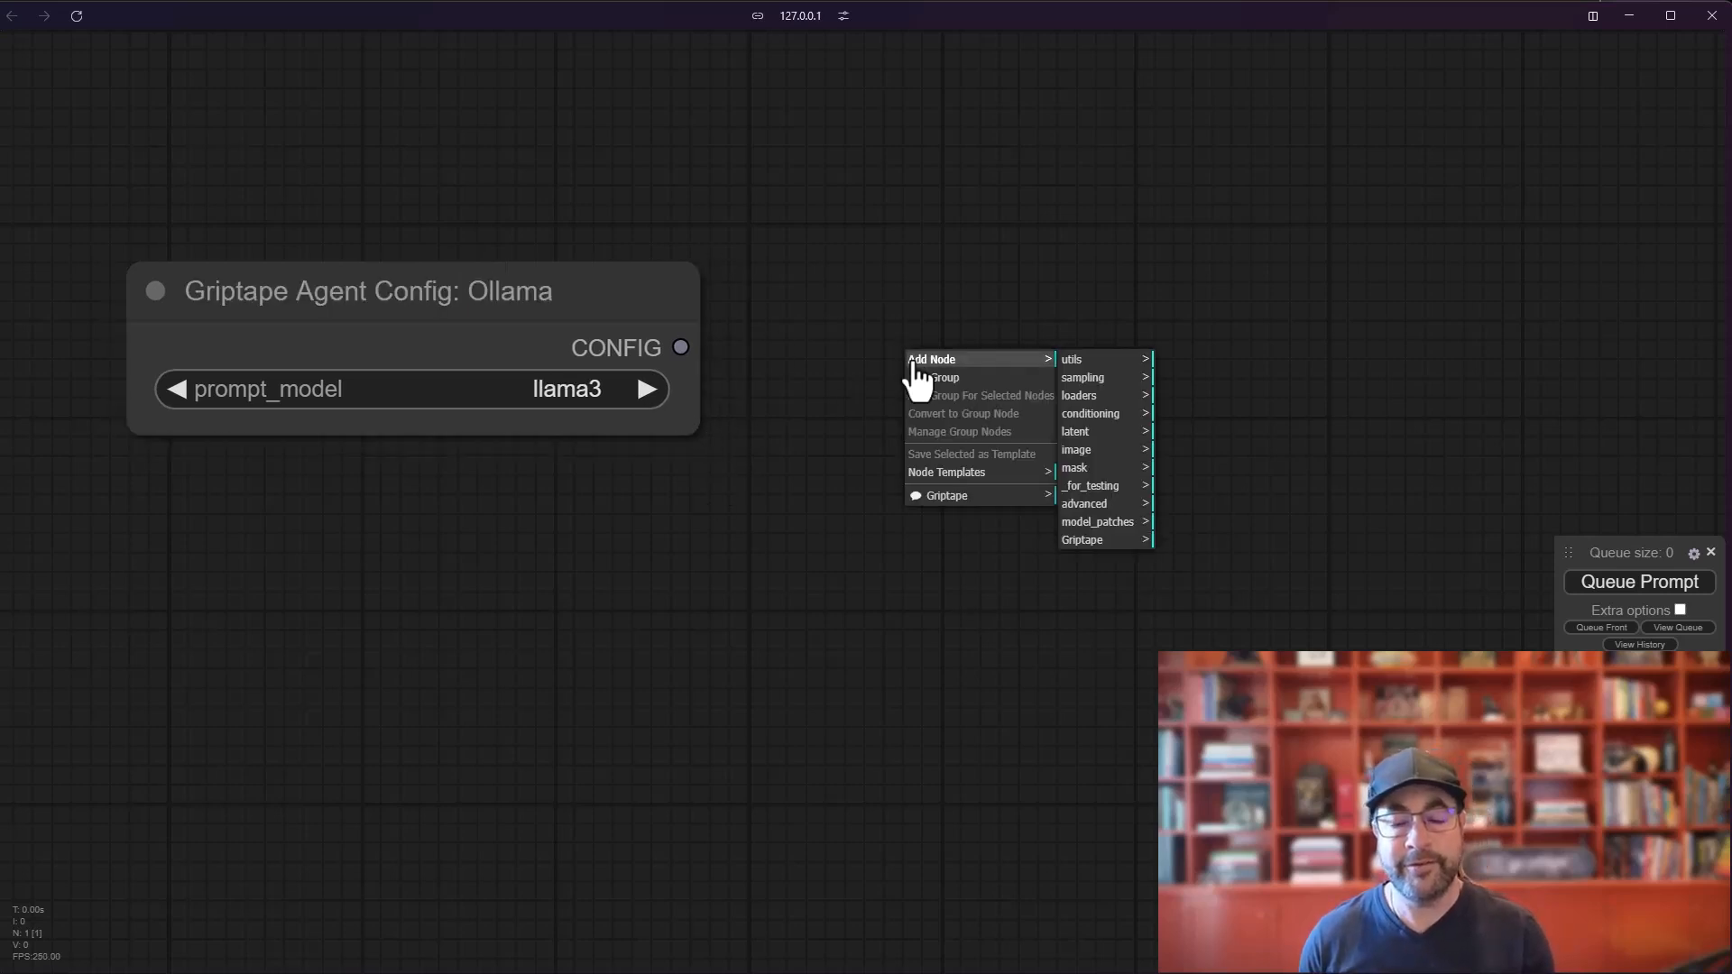
click(1090, 540)
click(1179, 427)
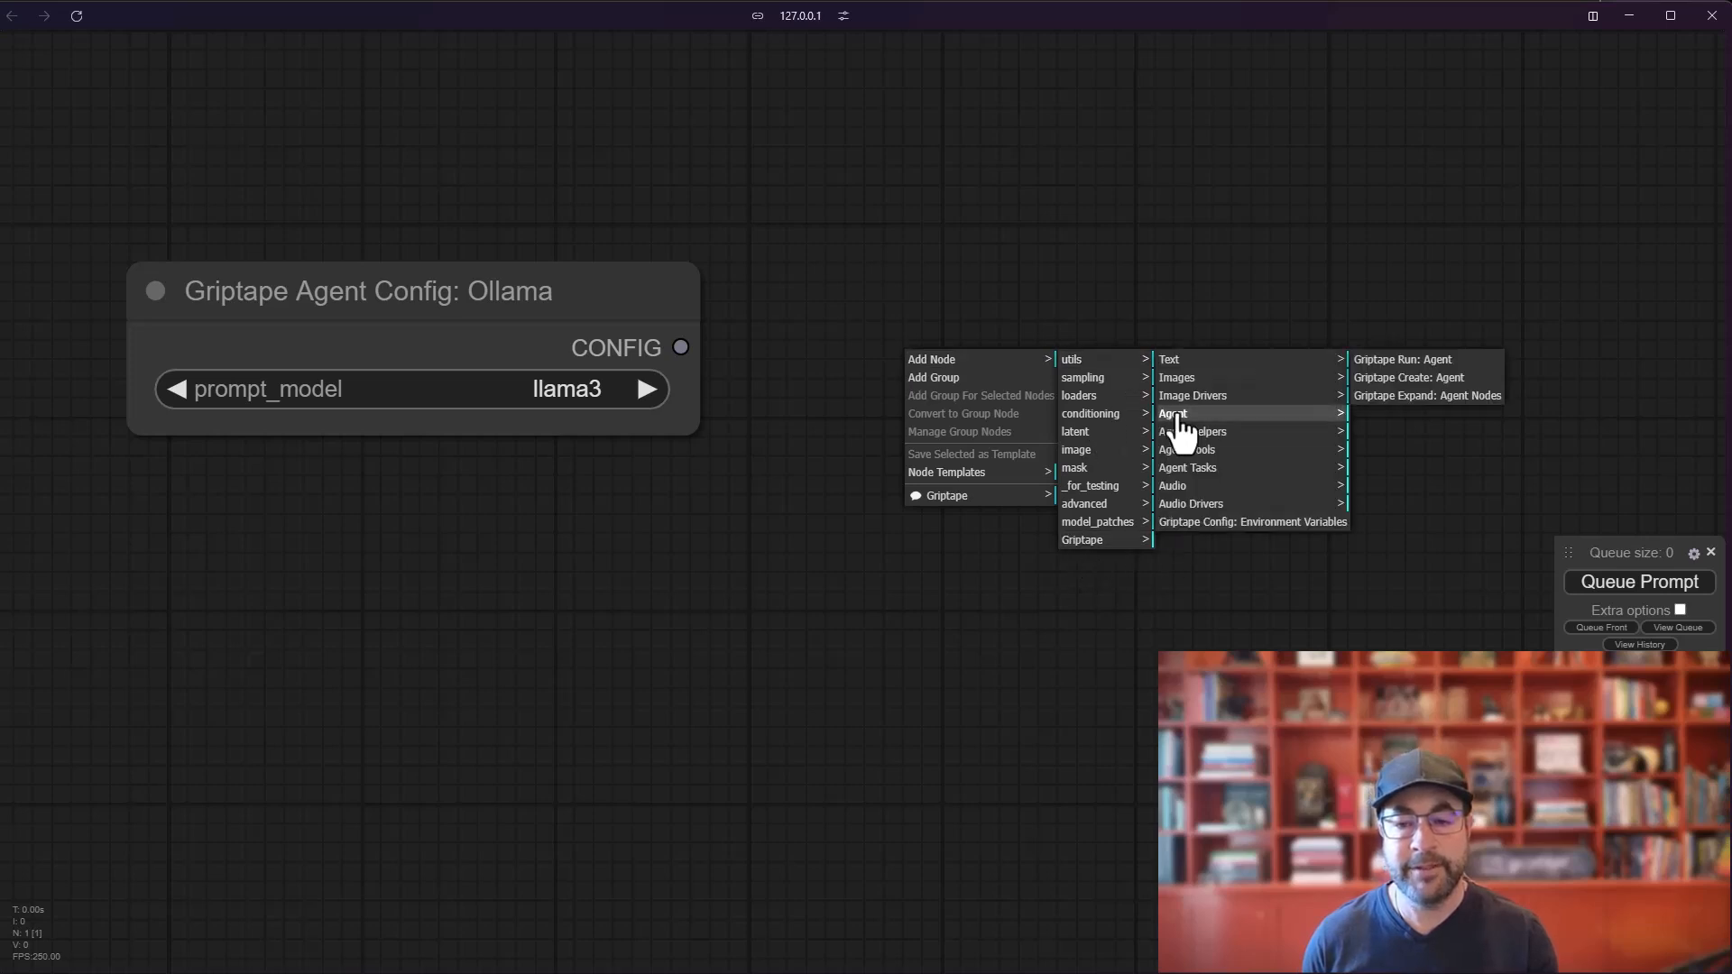
click(1422, 391)
drag(1102, 364, 876, 288)
- Connect the Ollama node's CONFIG output to the agent's config input and shrink the agent node
drag(465, 290, 348, 293)
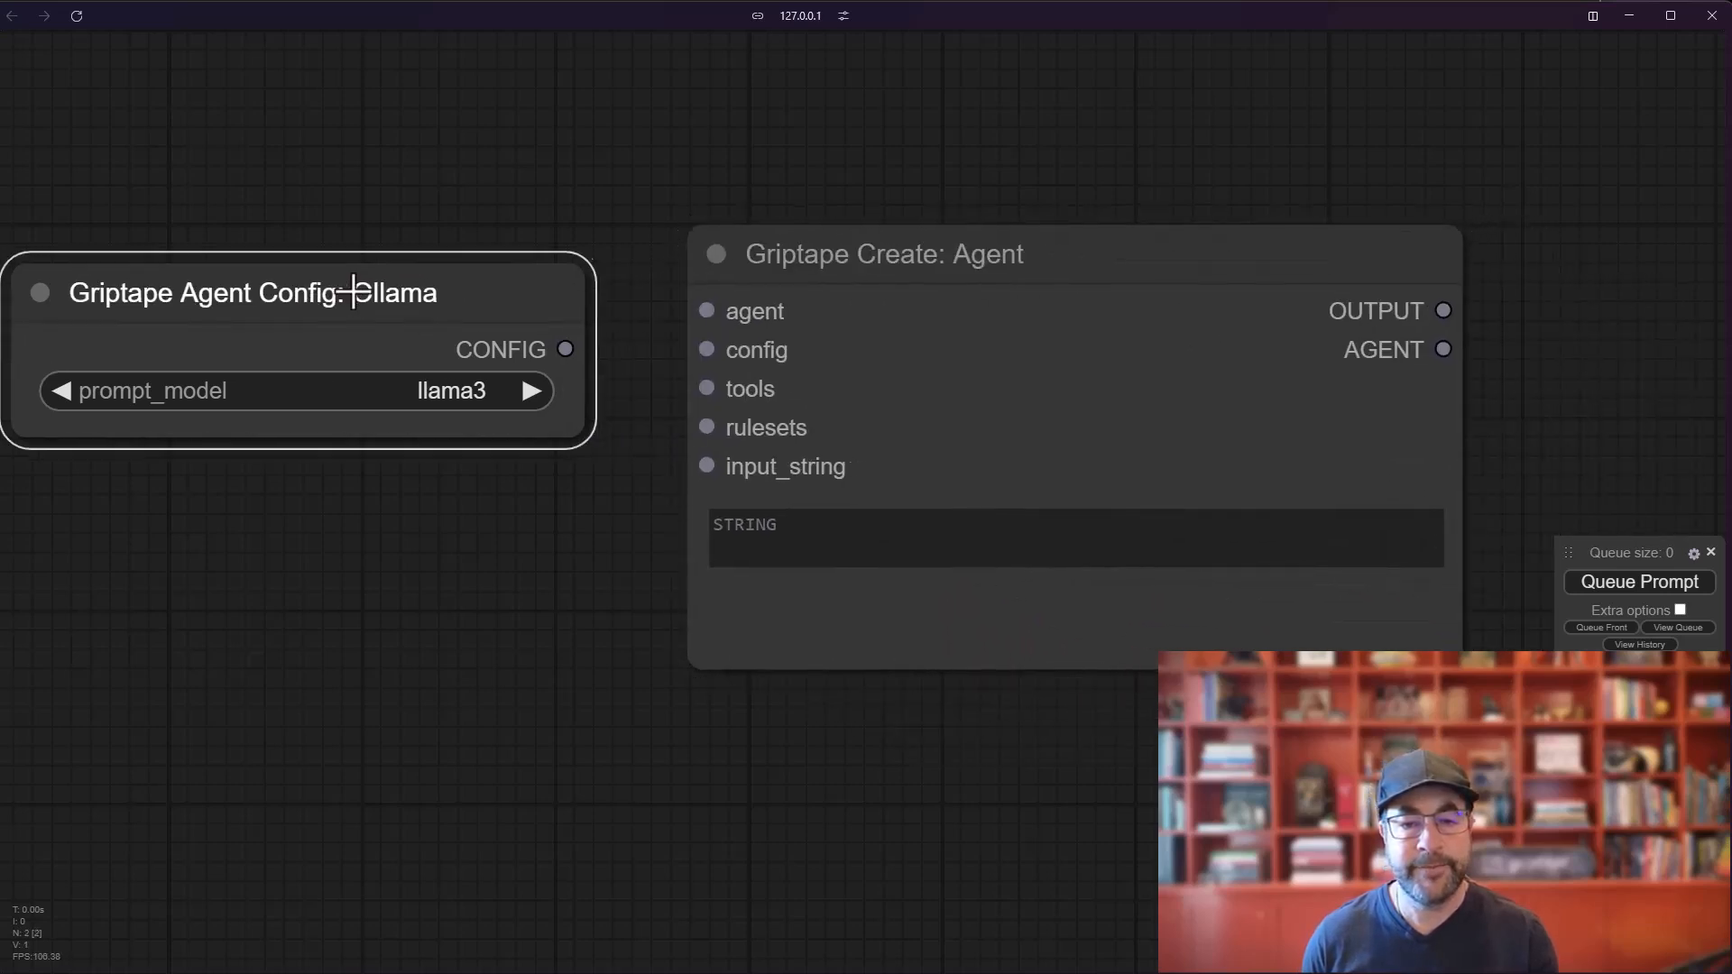
drag(582, 358, 707, 350)
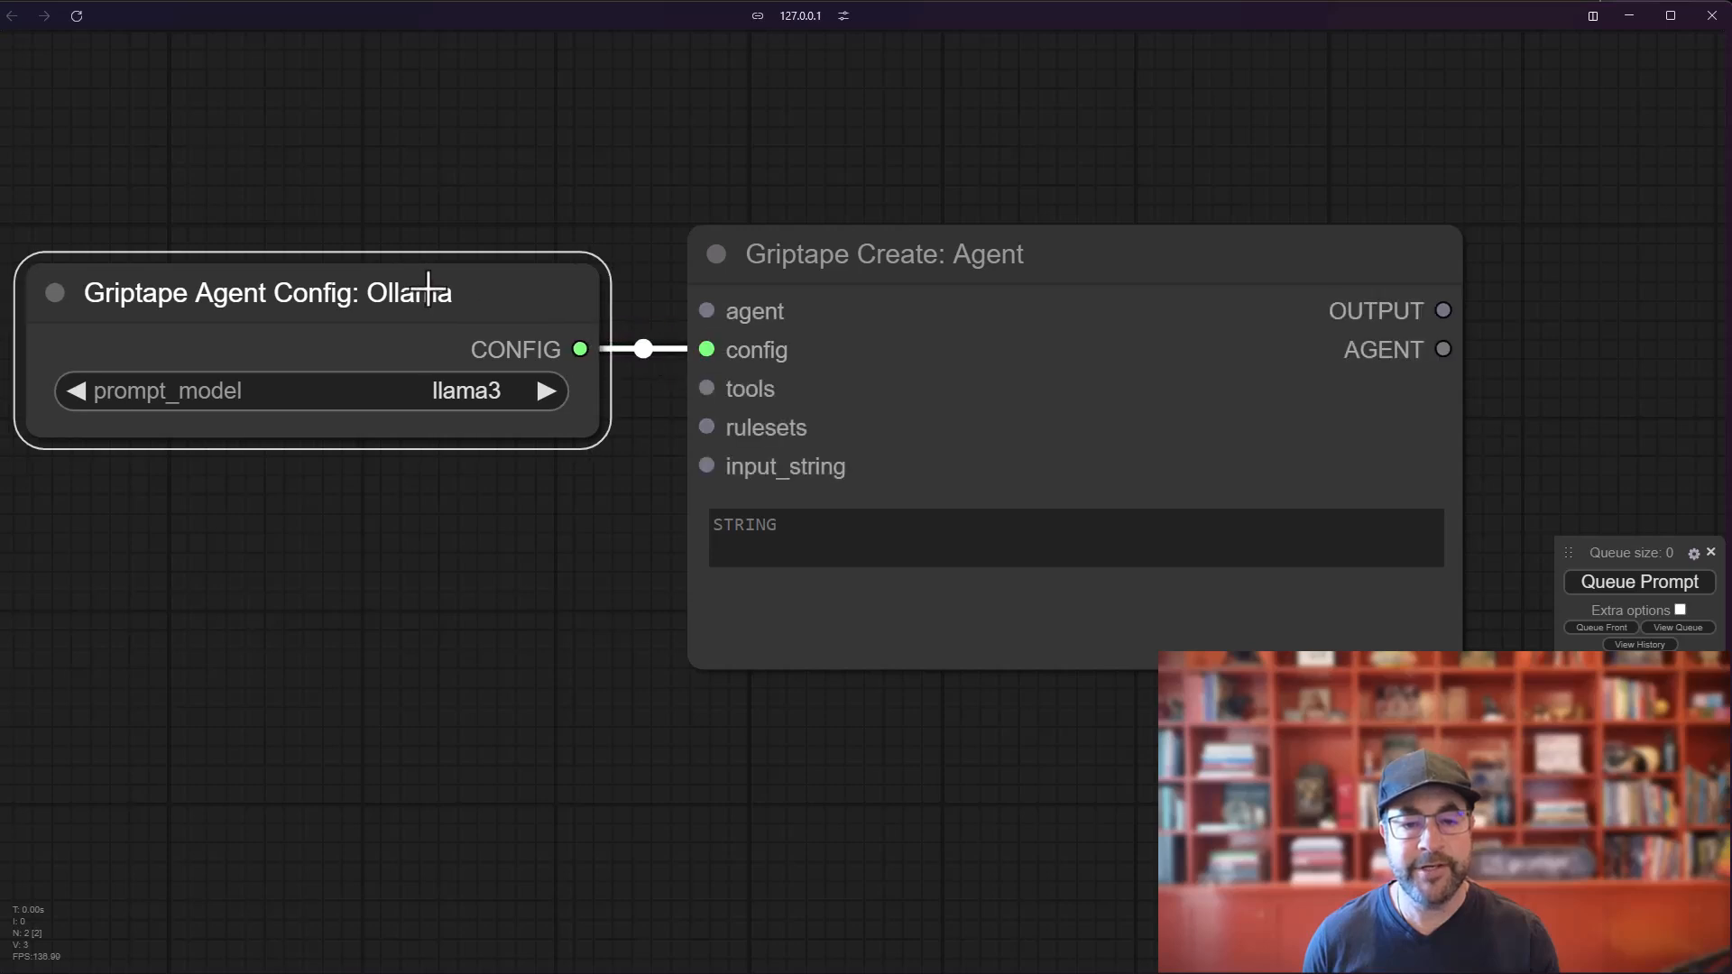
drag(1456, 664, 1272, 628)
click(1318, 442)
- Add a Griptape Display: Text node beside the agent and connect the agent's OUTPUT to its INPUT
drag(1361, 371, 1163, 367)
scroll(1245, 385, down, 2)
double_click(1164, 365)
text(displ)
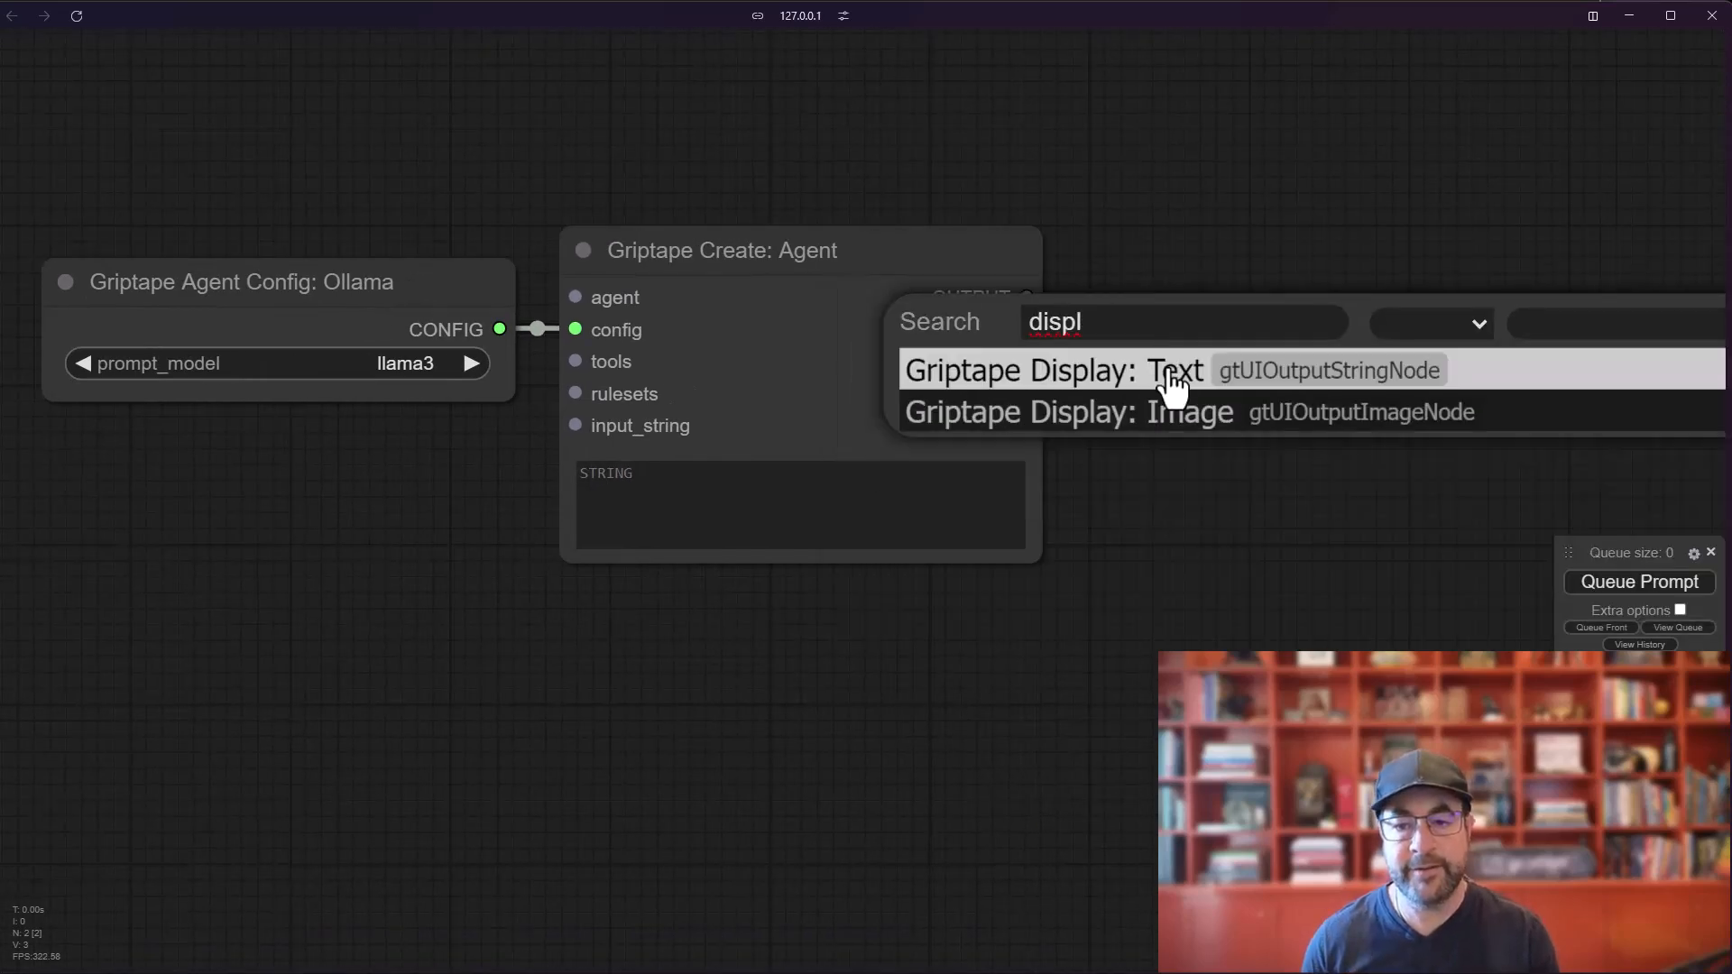
click(1160, 365)
drag(1027, 297, 1148, 257)
drag(1579, 365, 1593, 431)
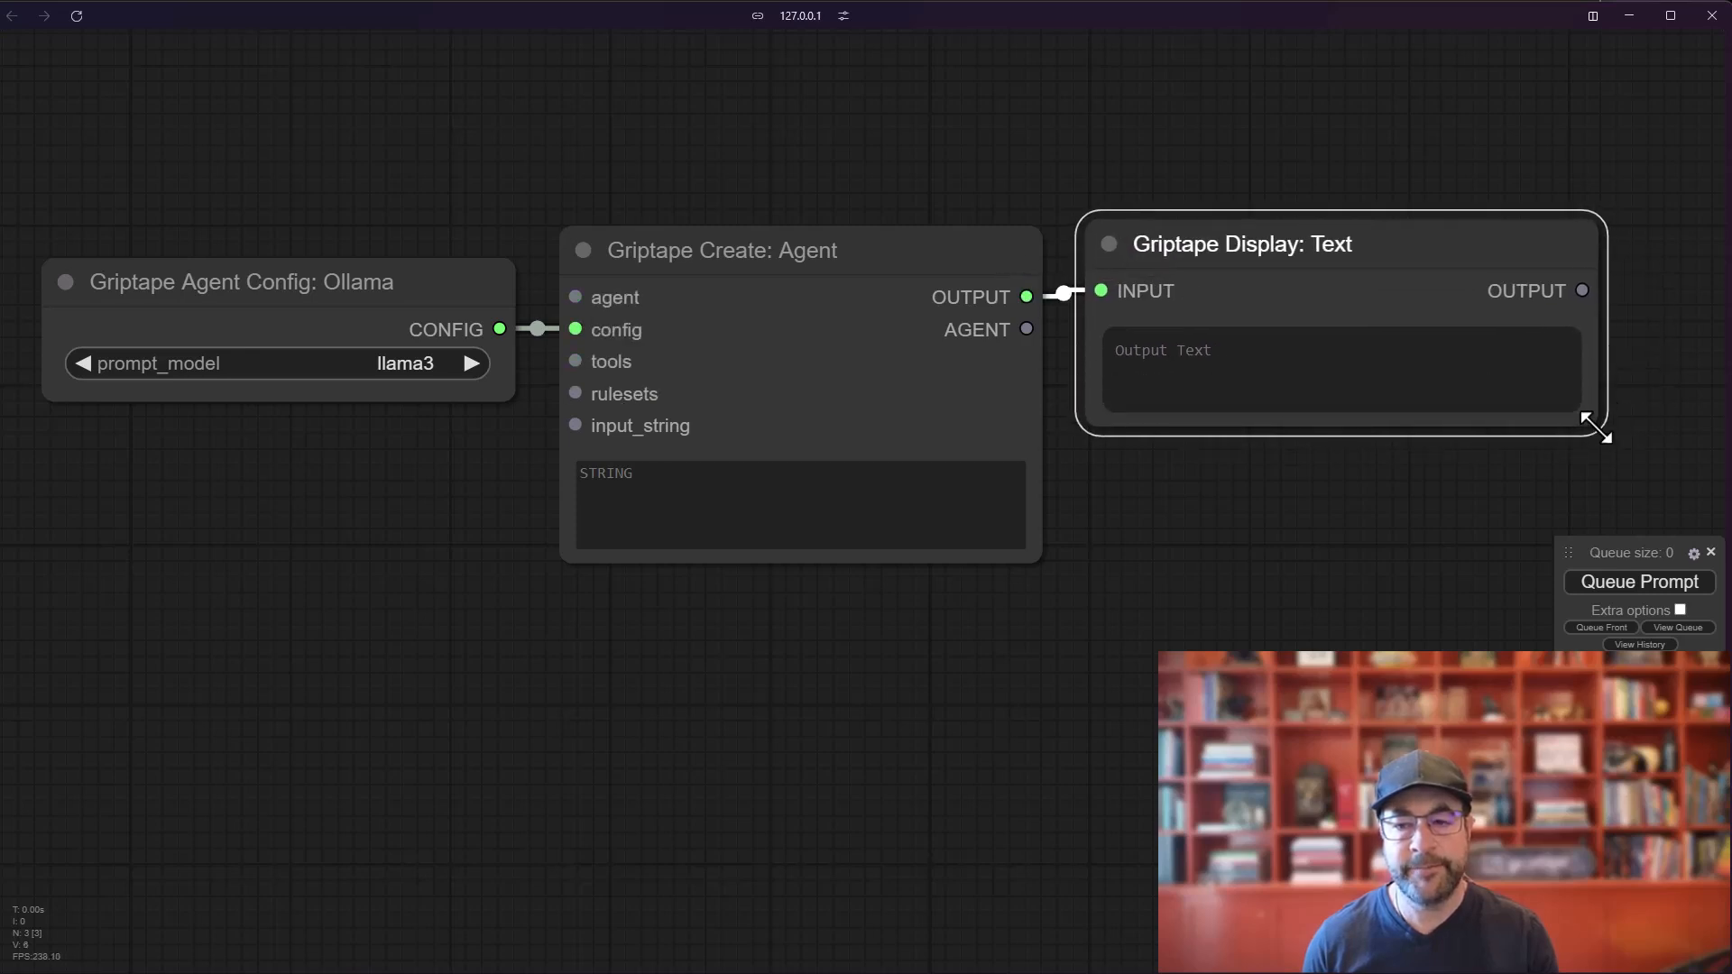
- Fill the agent's prompt with a greeting giving the first name, "Big fan." and "Love your work.", and queue the prompt
click(710, 491)
text(Hi, I'm Jason)
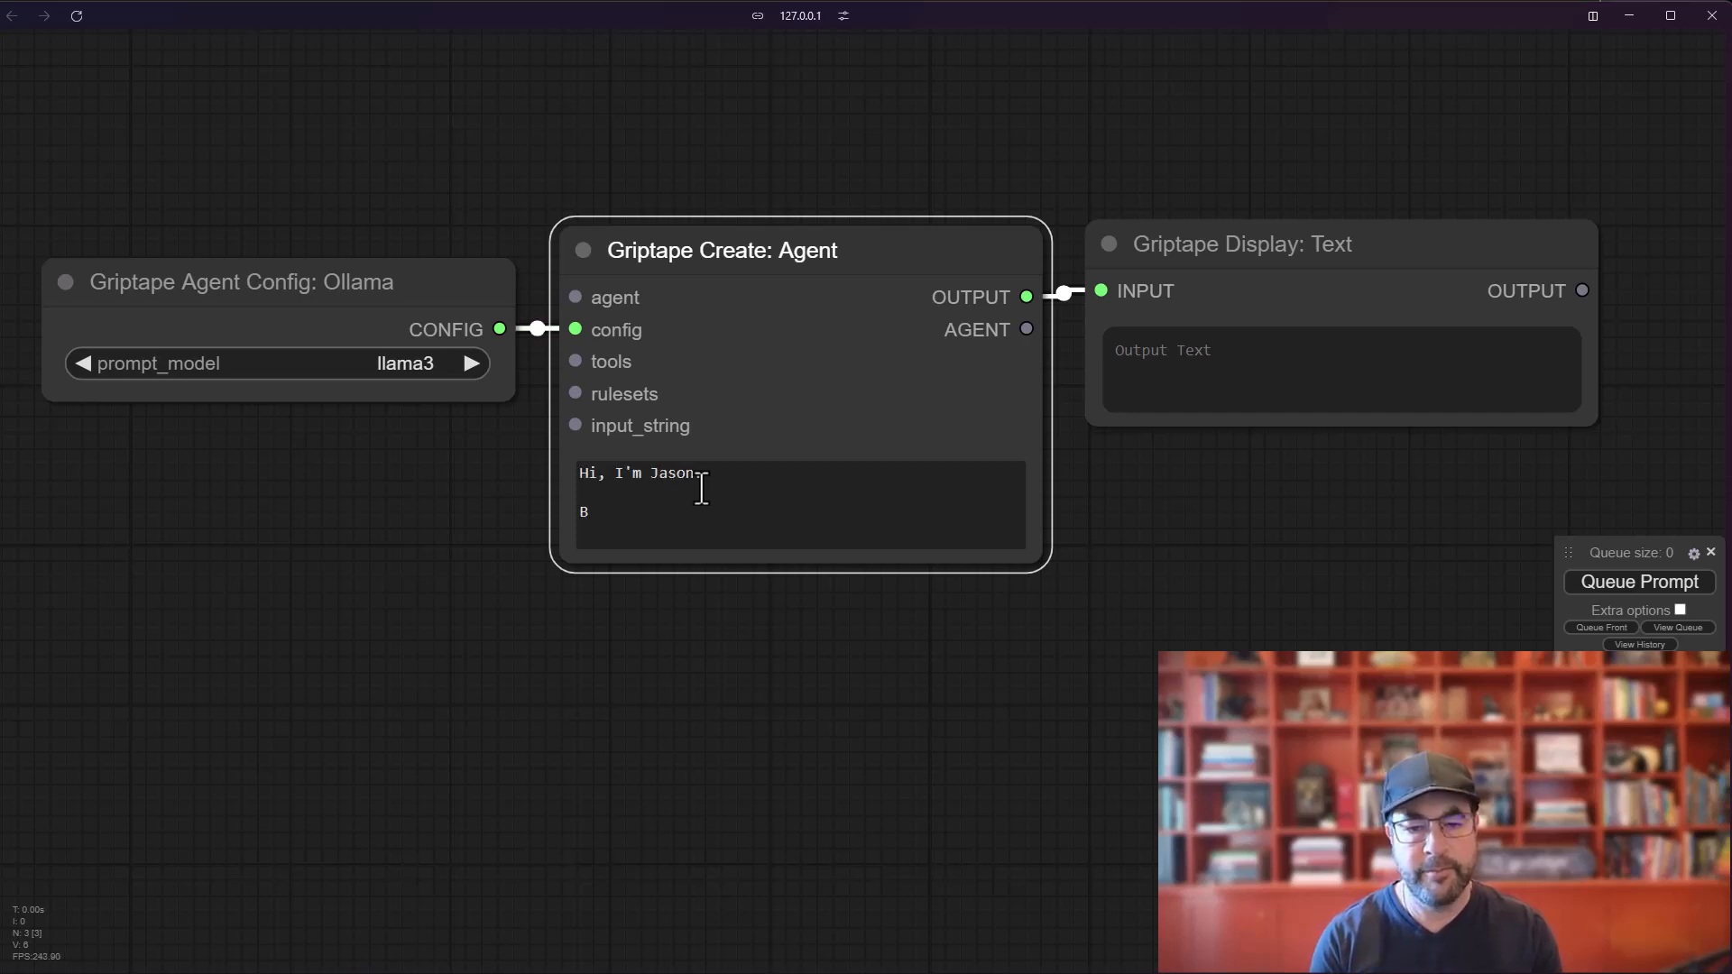
key(Return)
key(Return)
text(Love your work.)
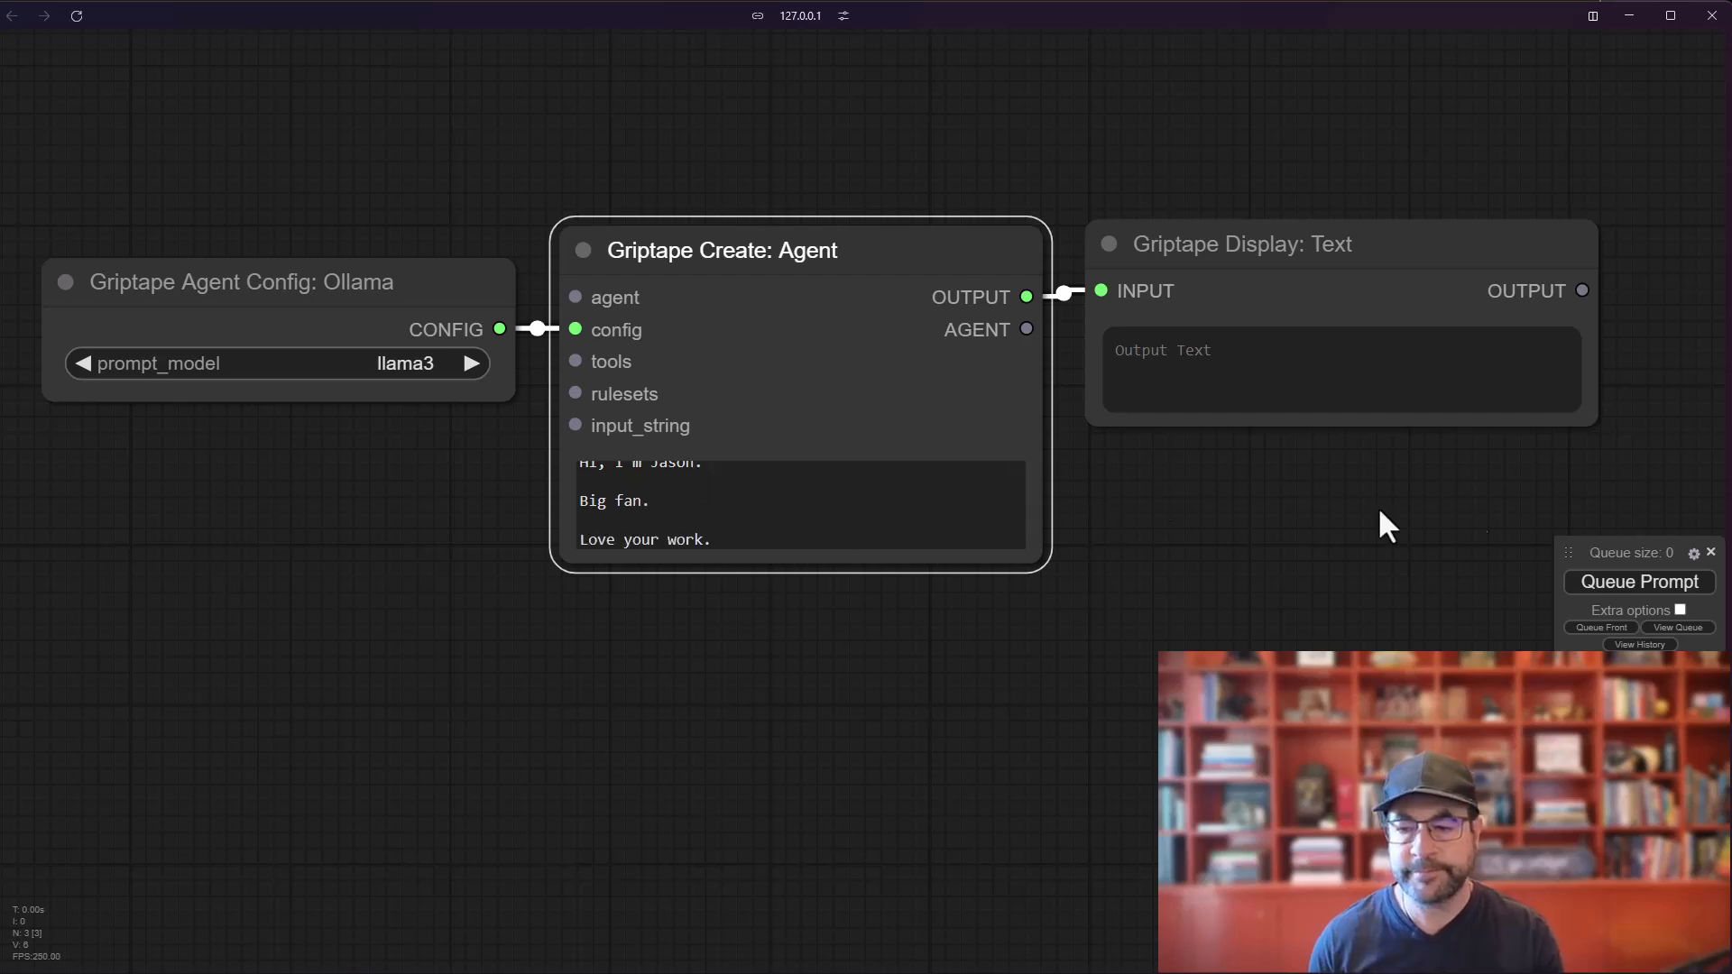
click(1637, 582)
- Enlarge the agent and Display: Text nodes to fit their text, and adjust the agent and Ollama config node positions
drag(1036, 565, 1046, 657)
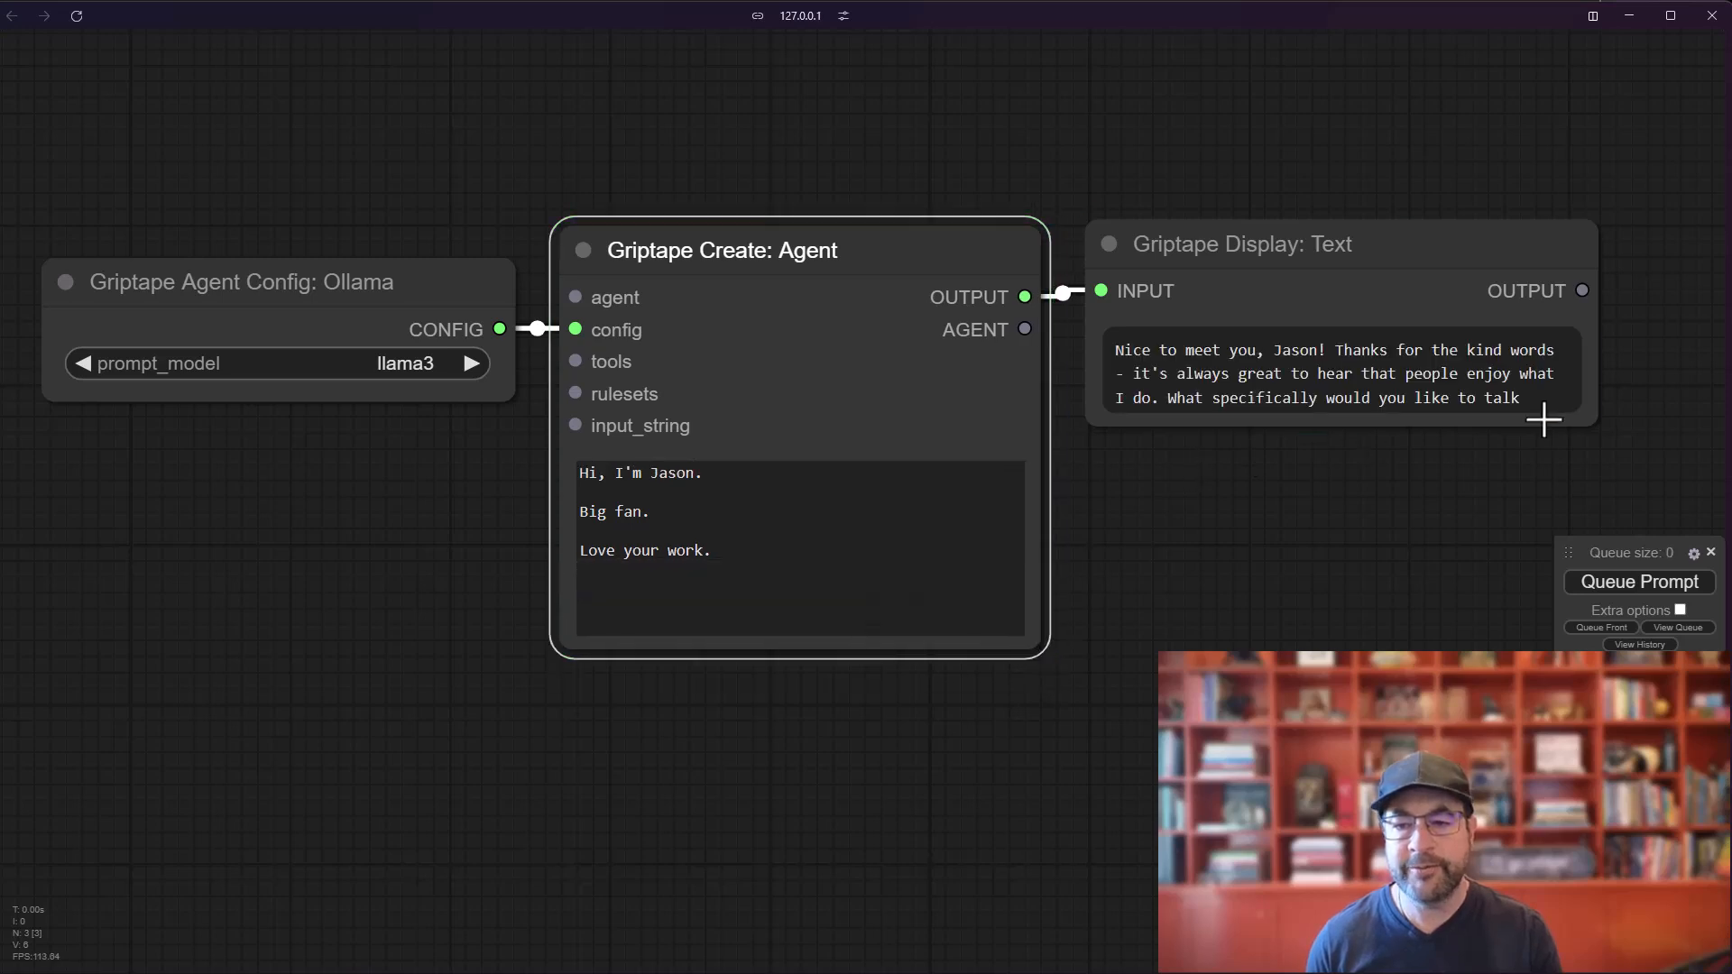
drag(1574, 421, 1563, 501)
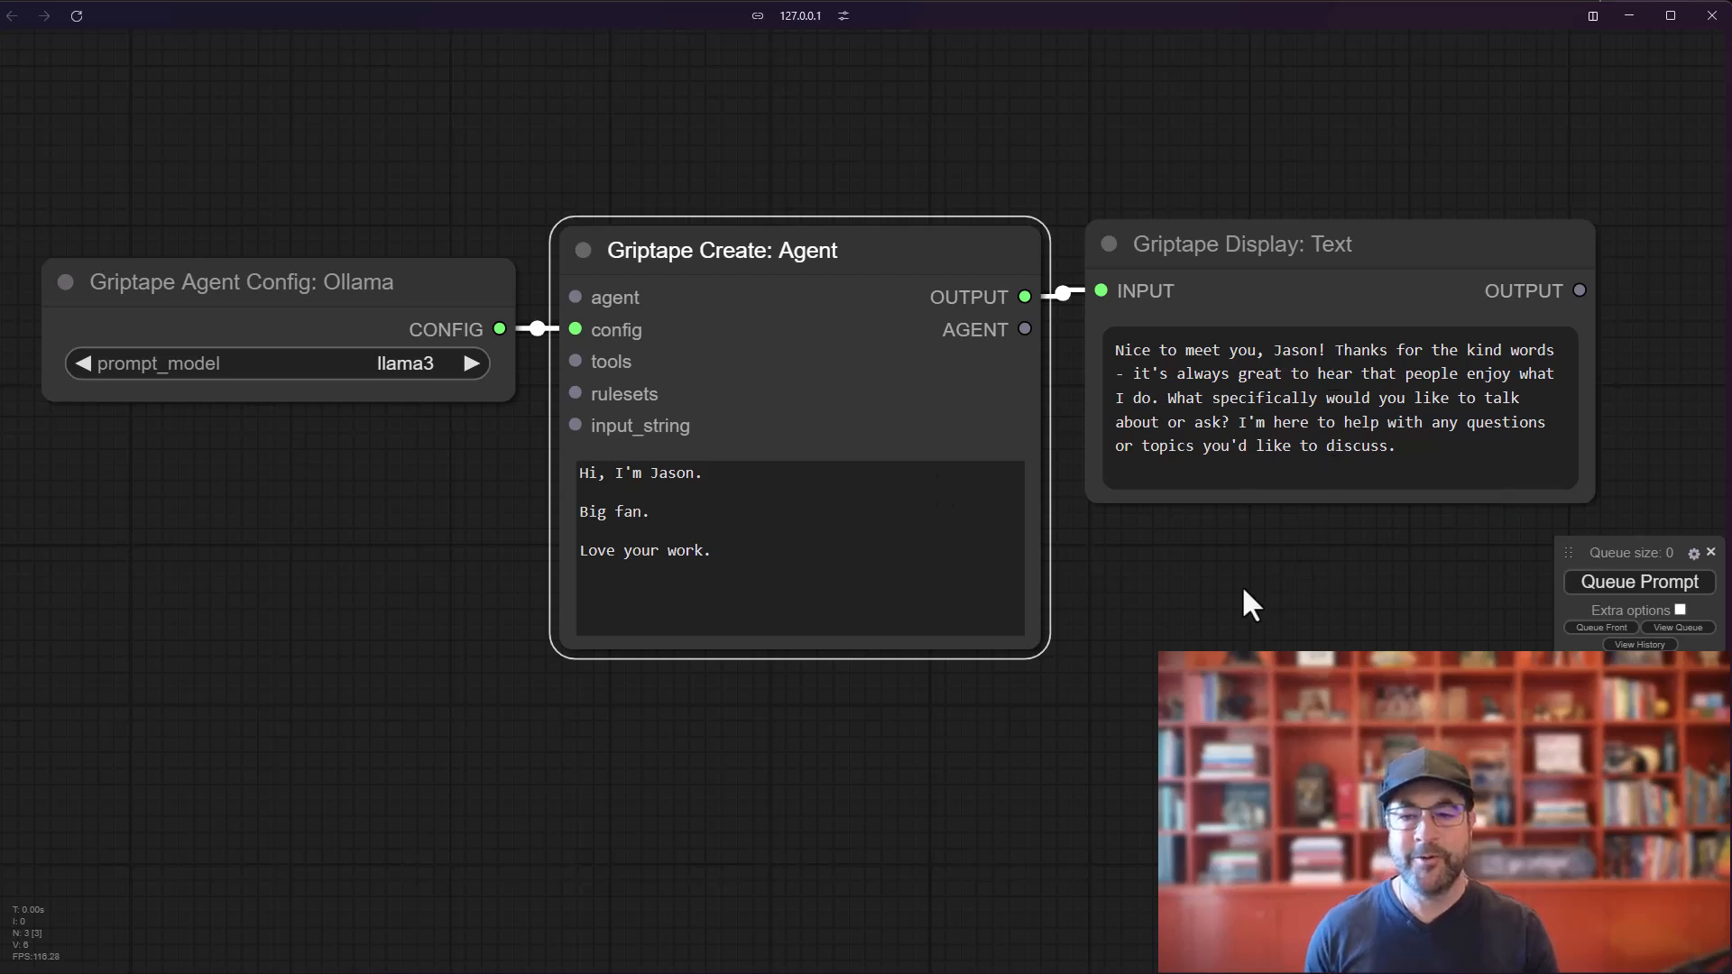
drag(787, 241, 775, 240)
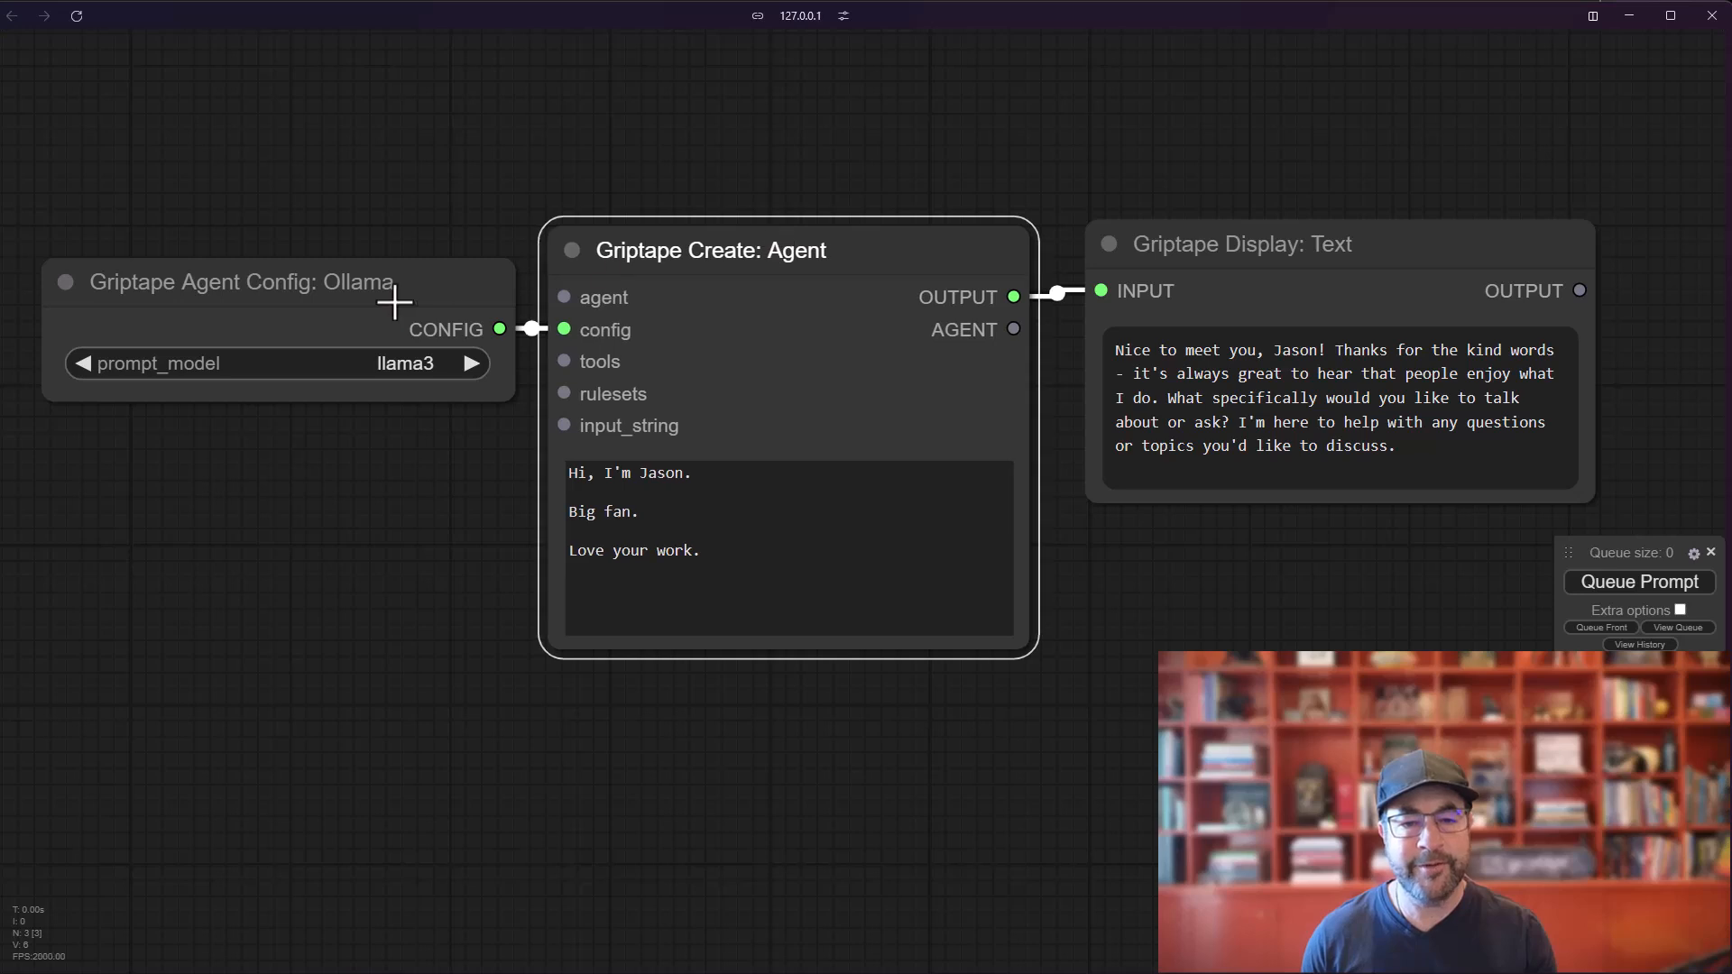
drag(394, 294, 391, 277)
- Colour the Griptape Create: Agent node green
click(690, 253)
right_click(690, 252)
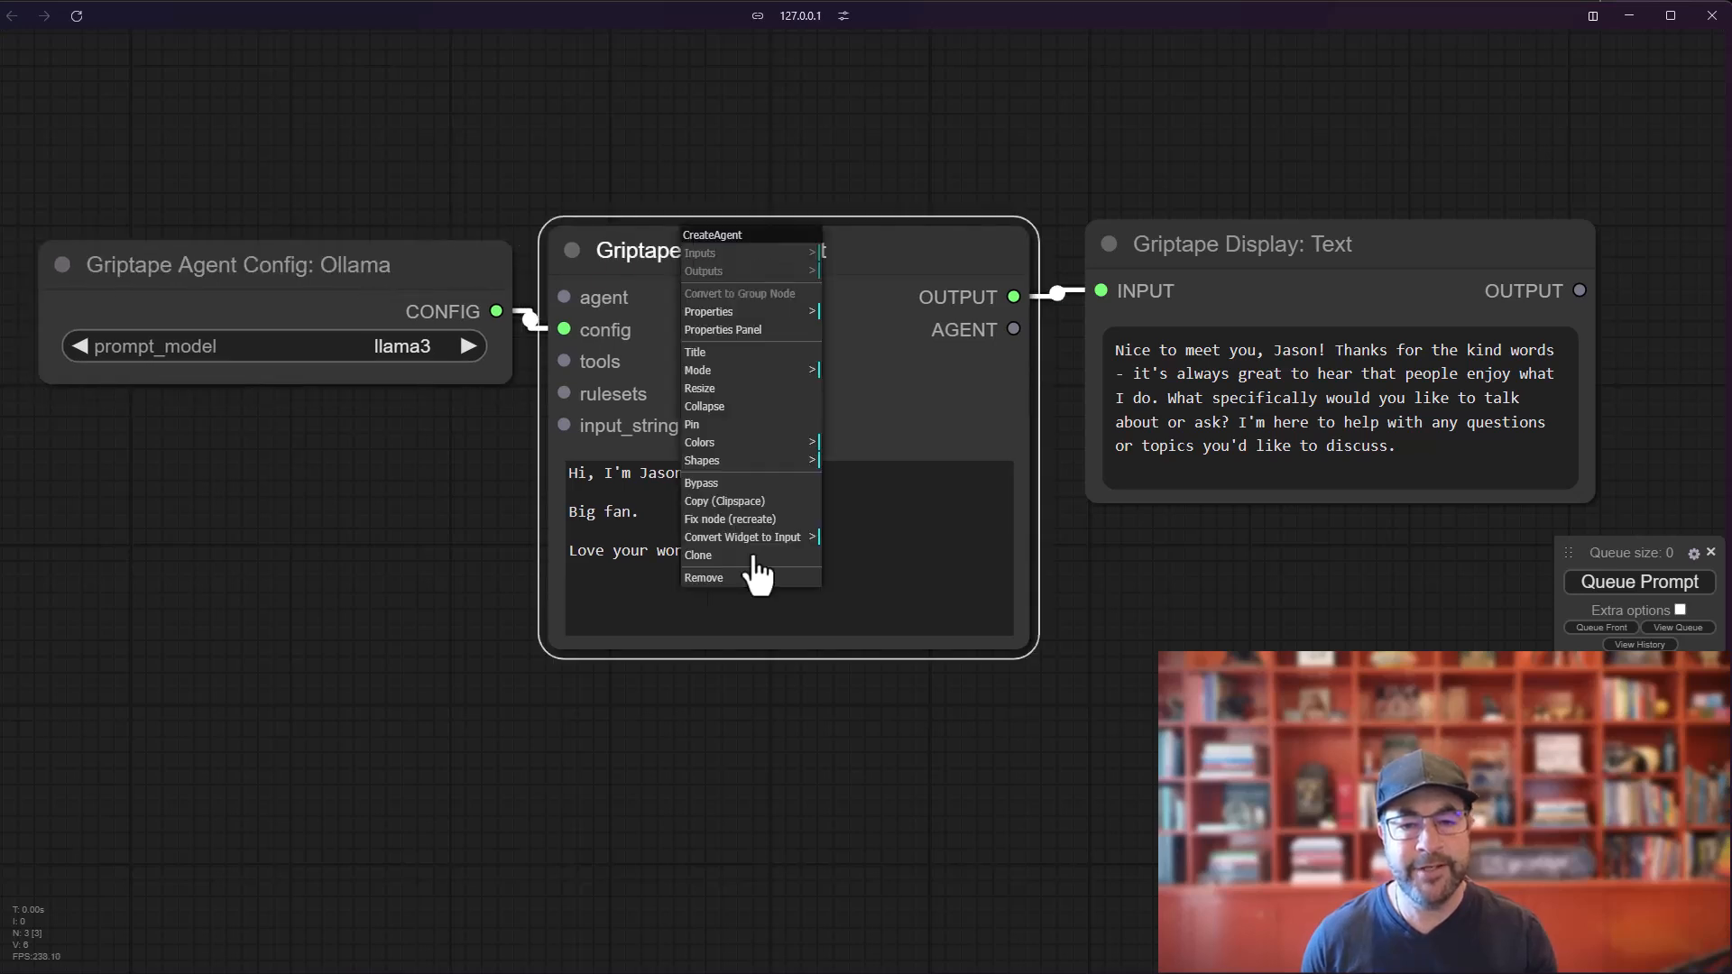
click(784, 442)
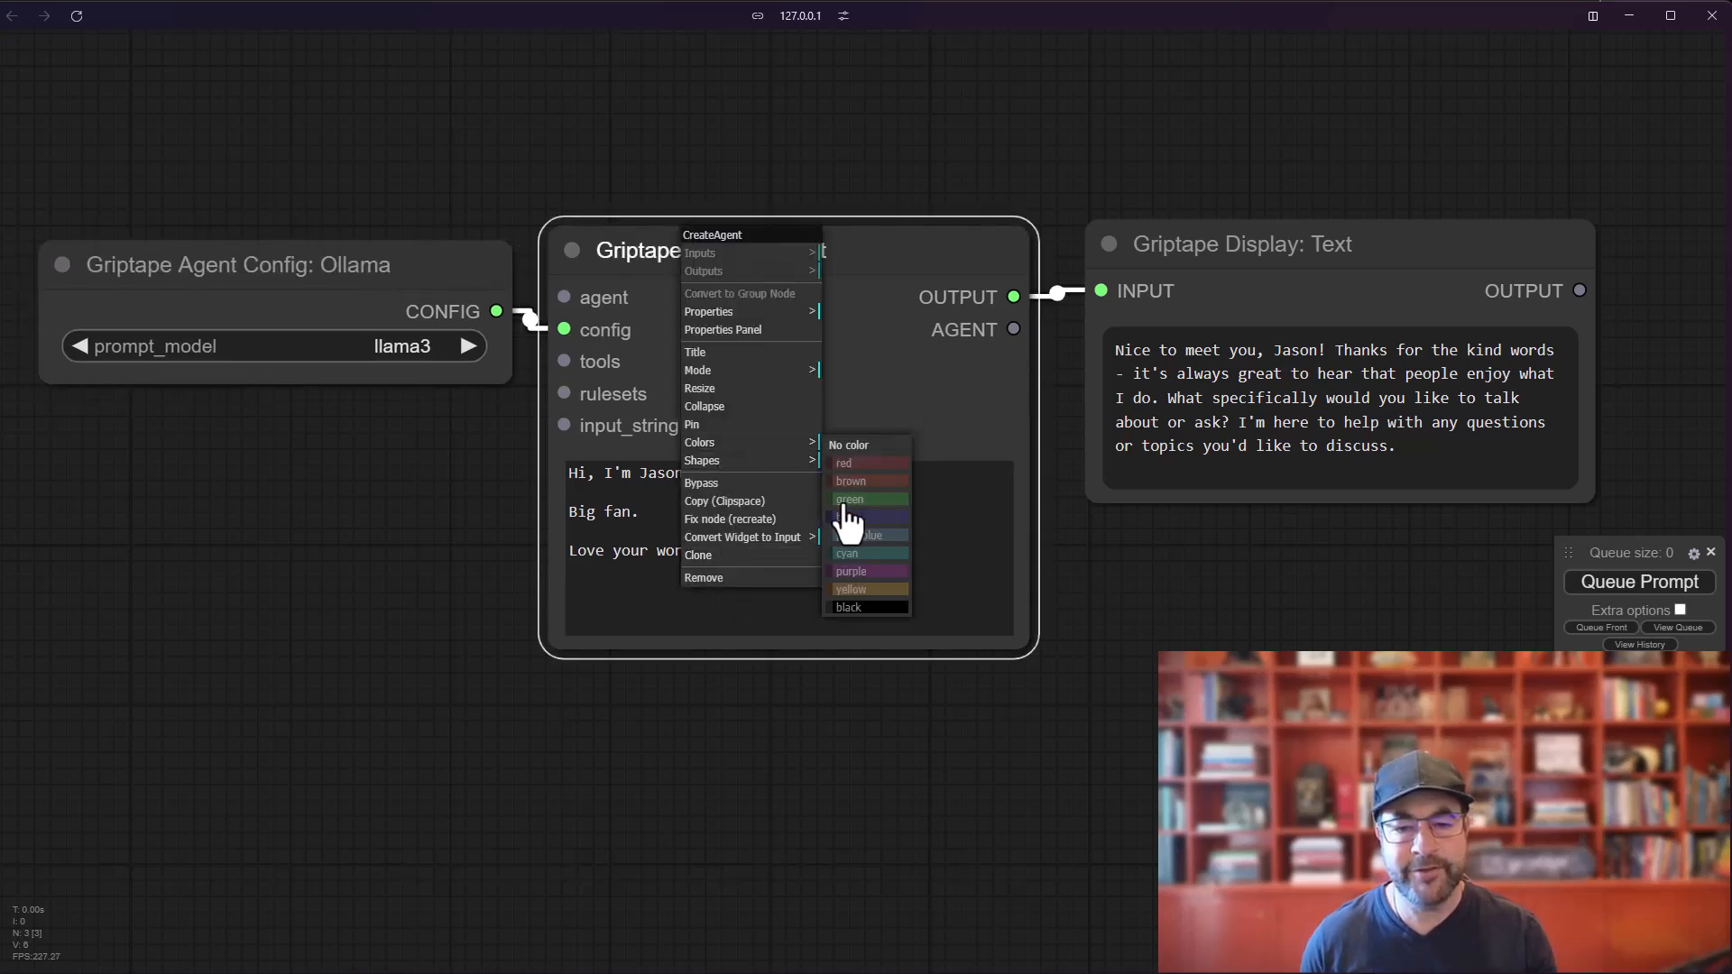
click(845, 522)
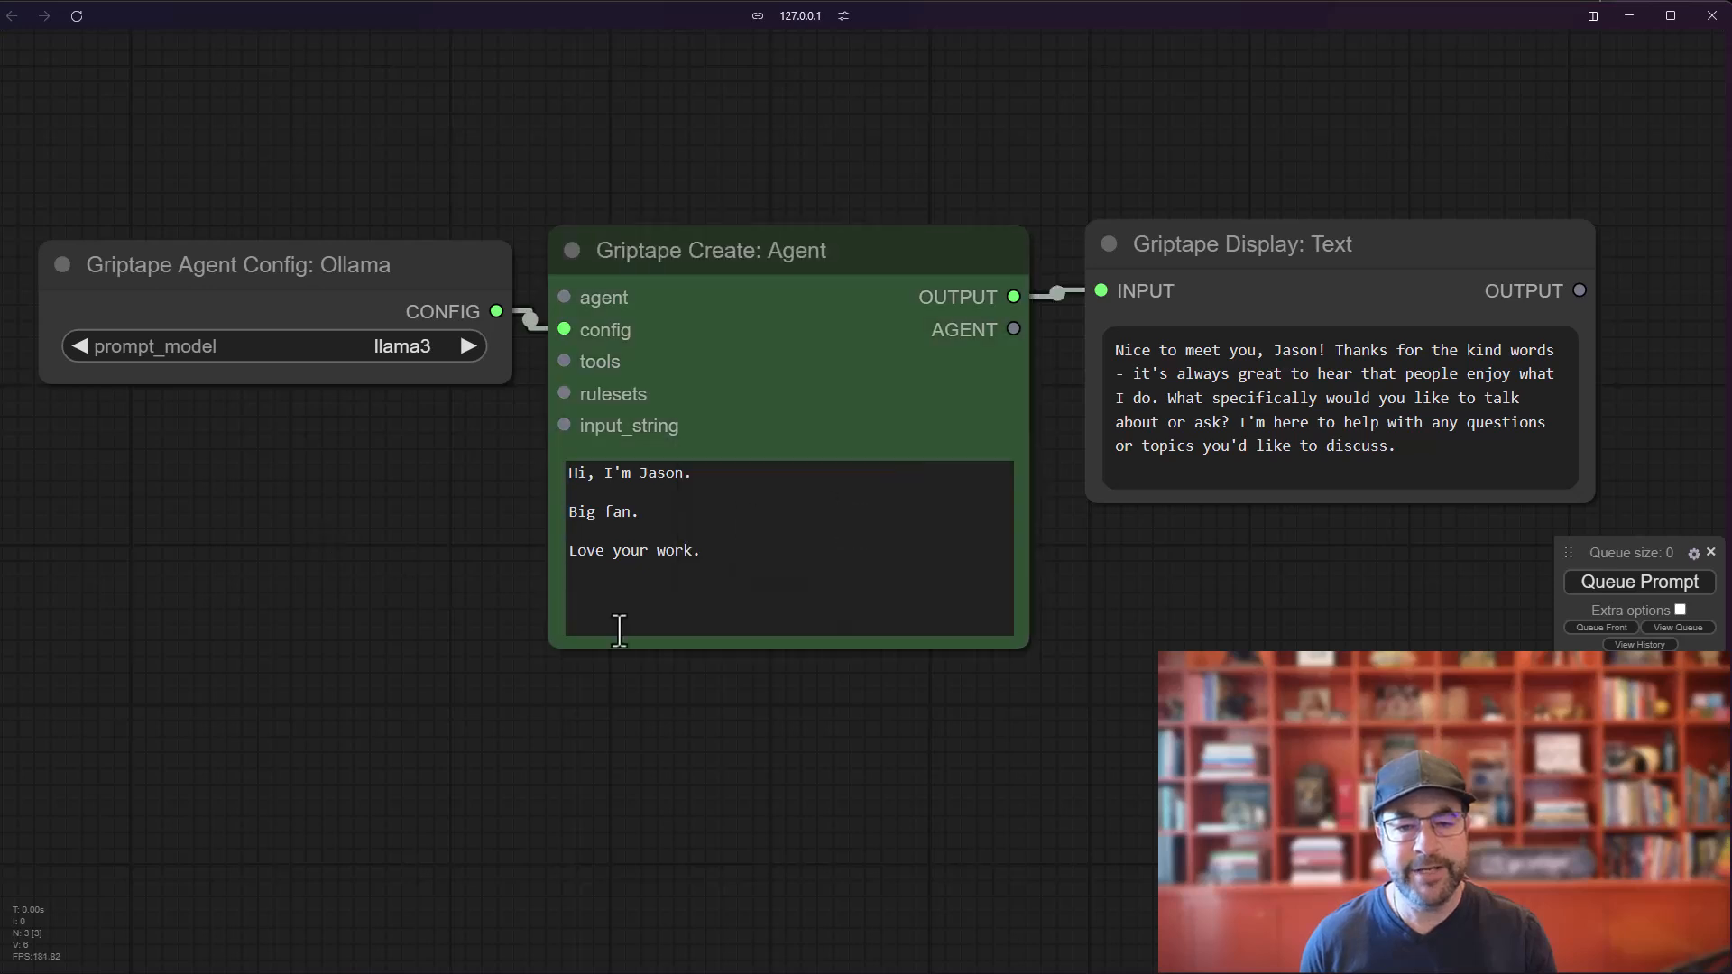
- Add a Griptape Run: Agent node below the Create: Agent node and connect the AGENT output to its agent input
scroll(1048, 691, down, 2)
drag(1048, 691, 886, 575)
click(1000, 202)
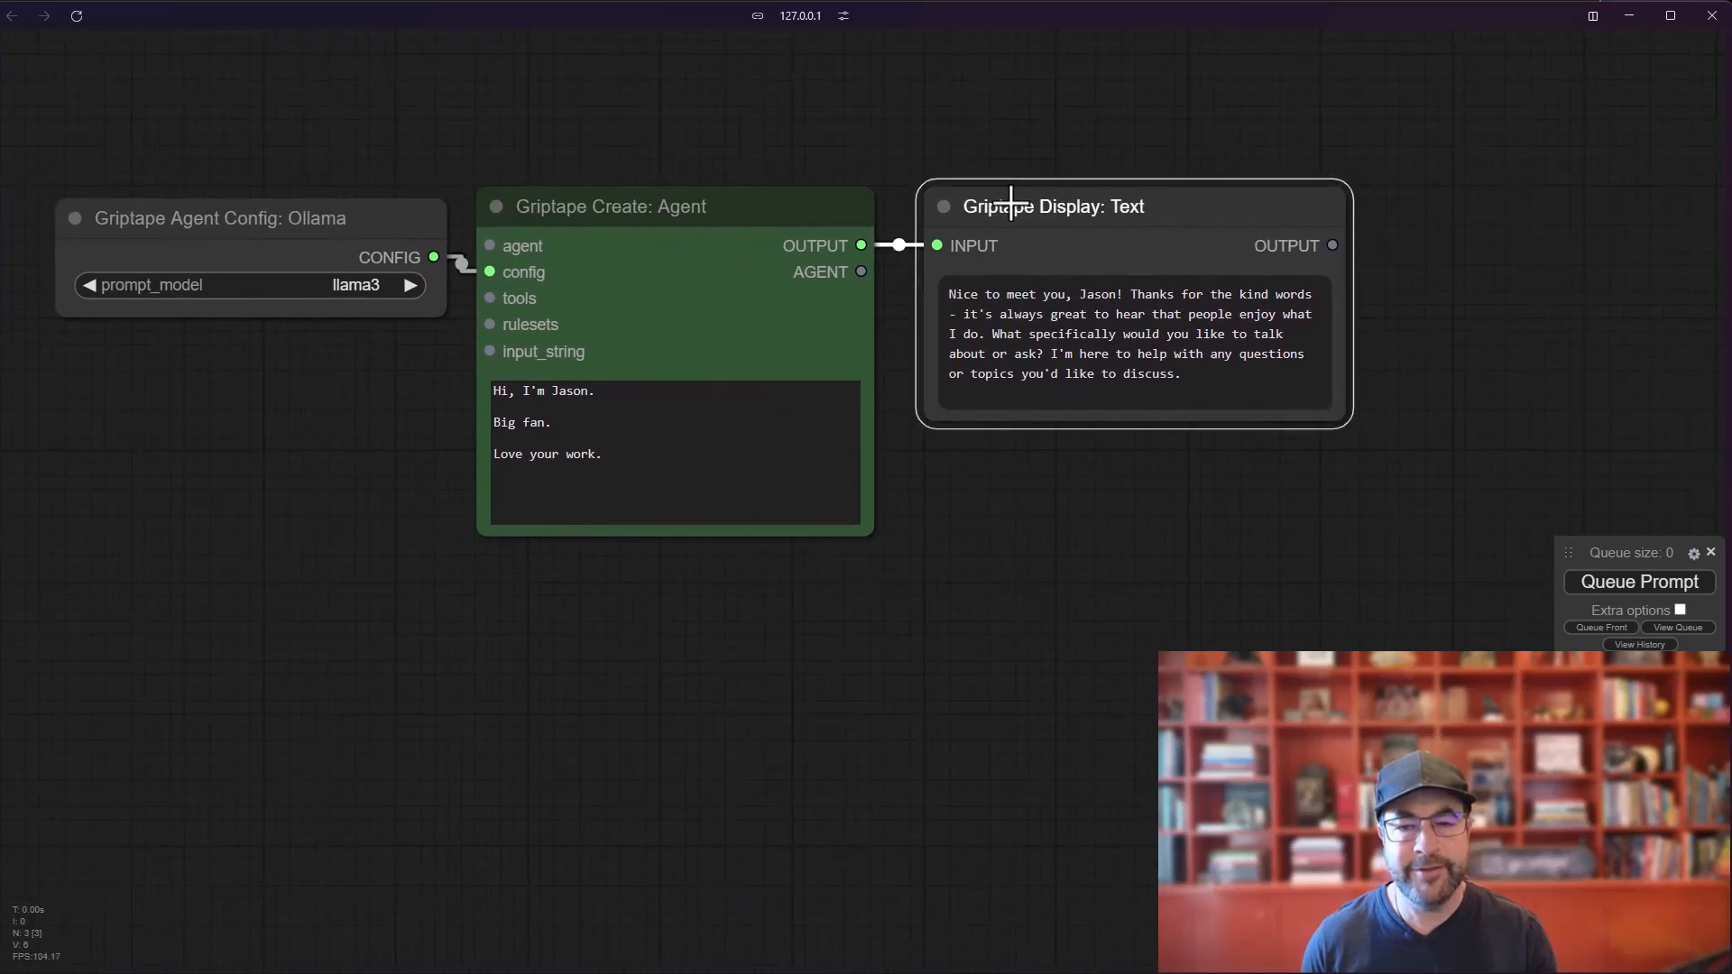
right_click(365, 679)
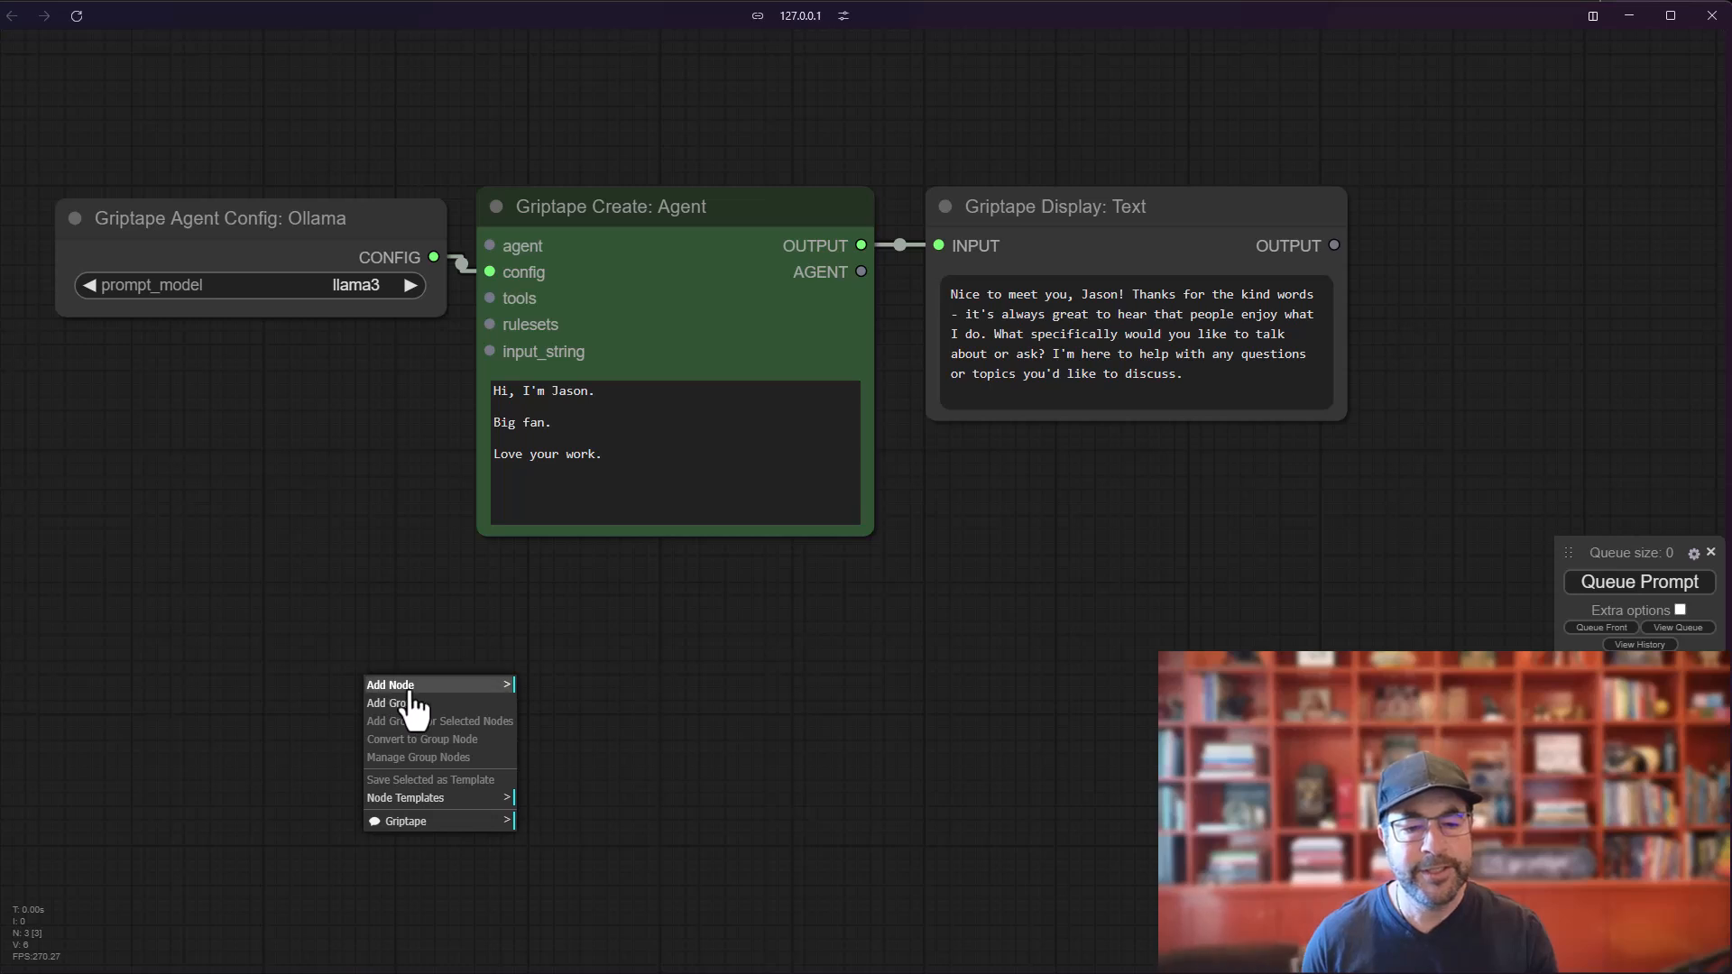
click(397, 685)
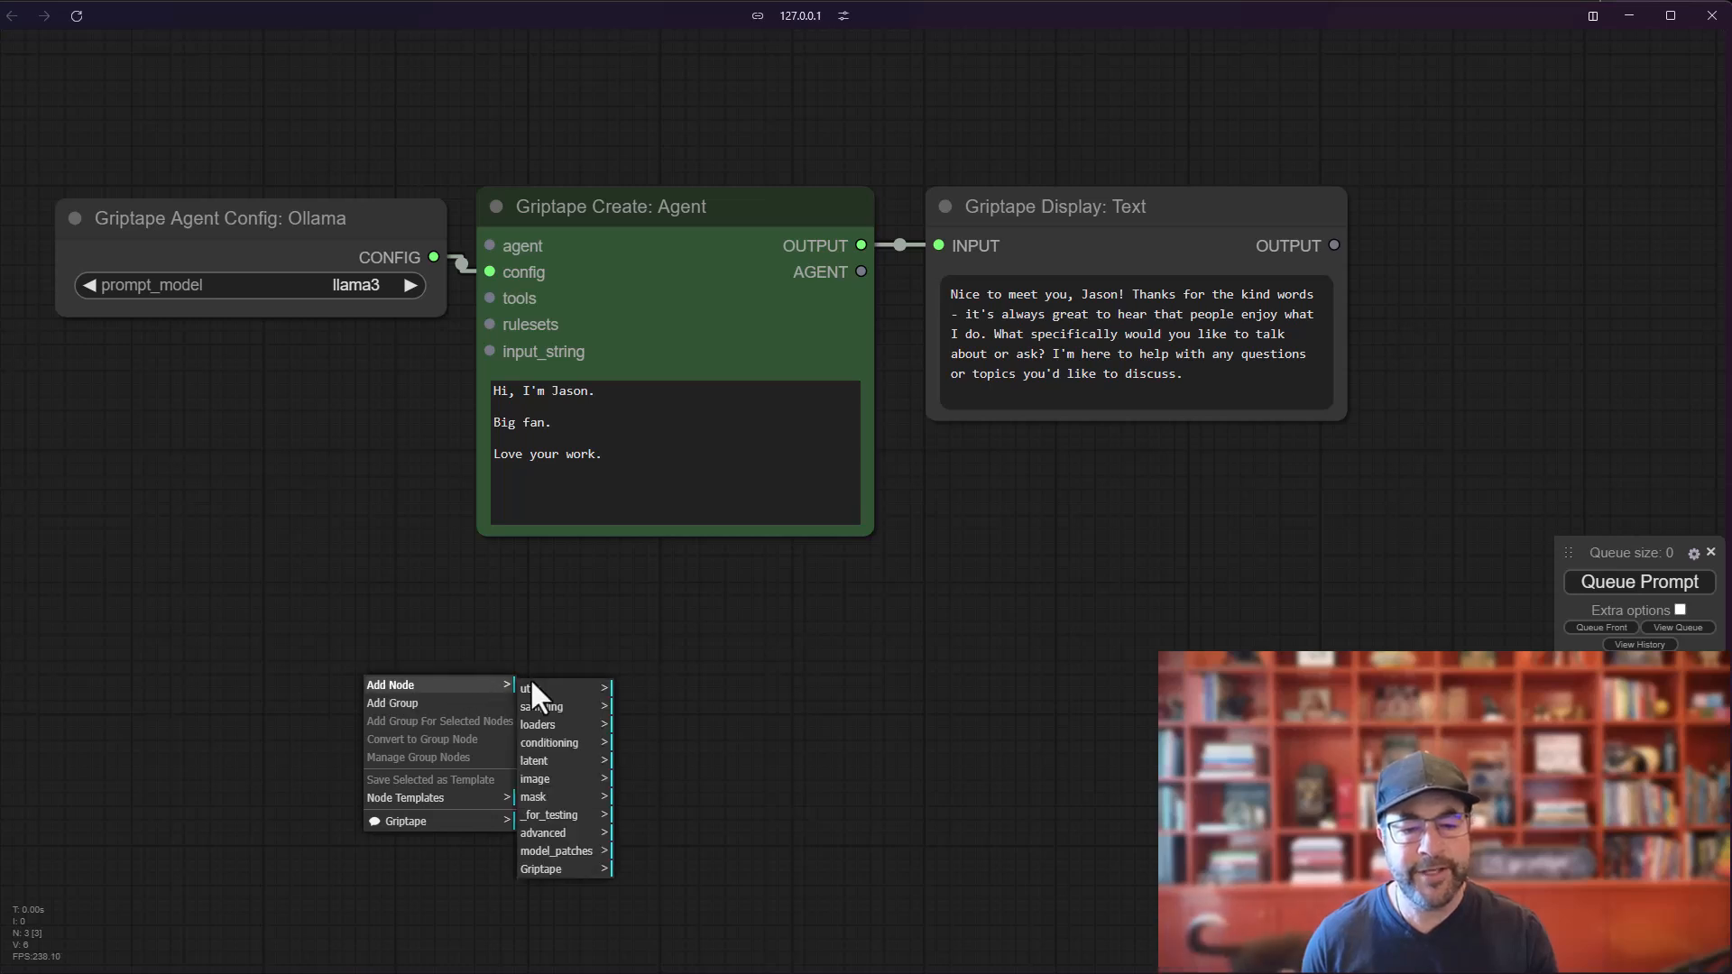
click(541, 869)
click(650, 743)
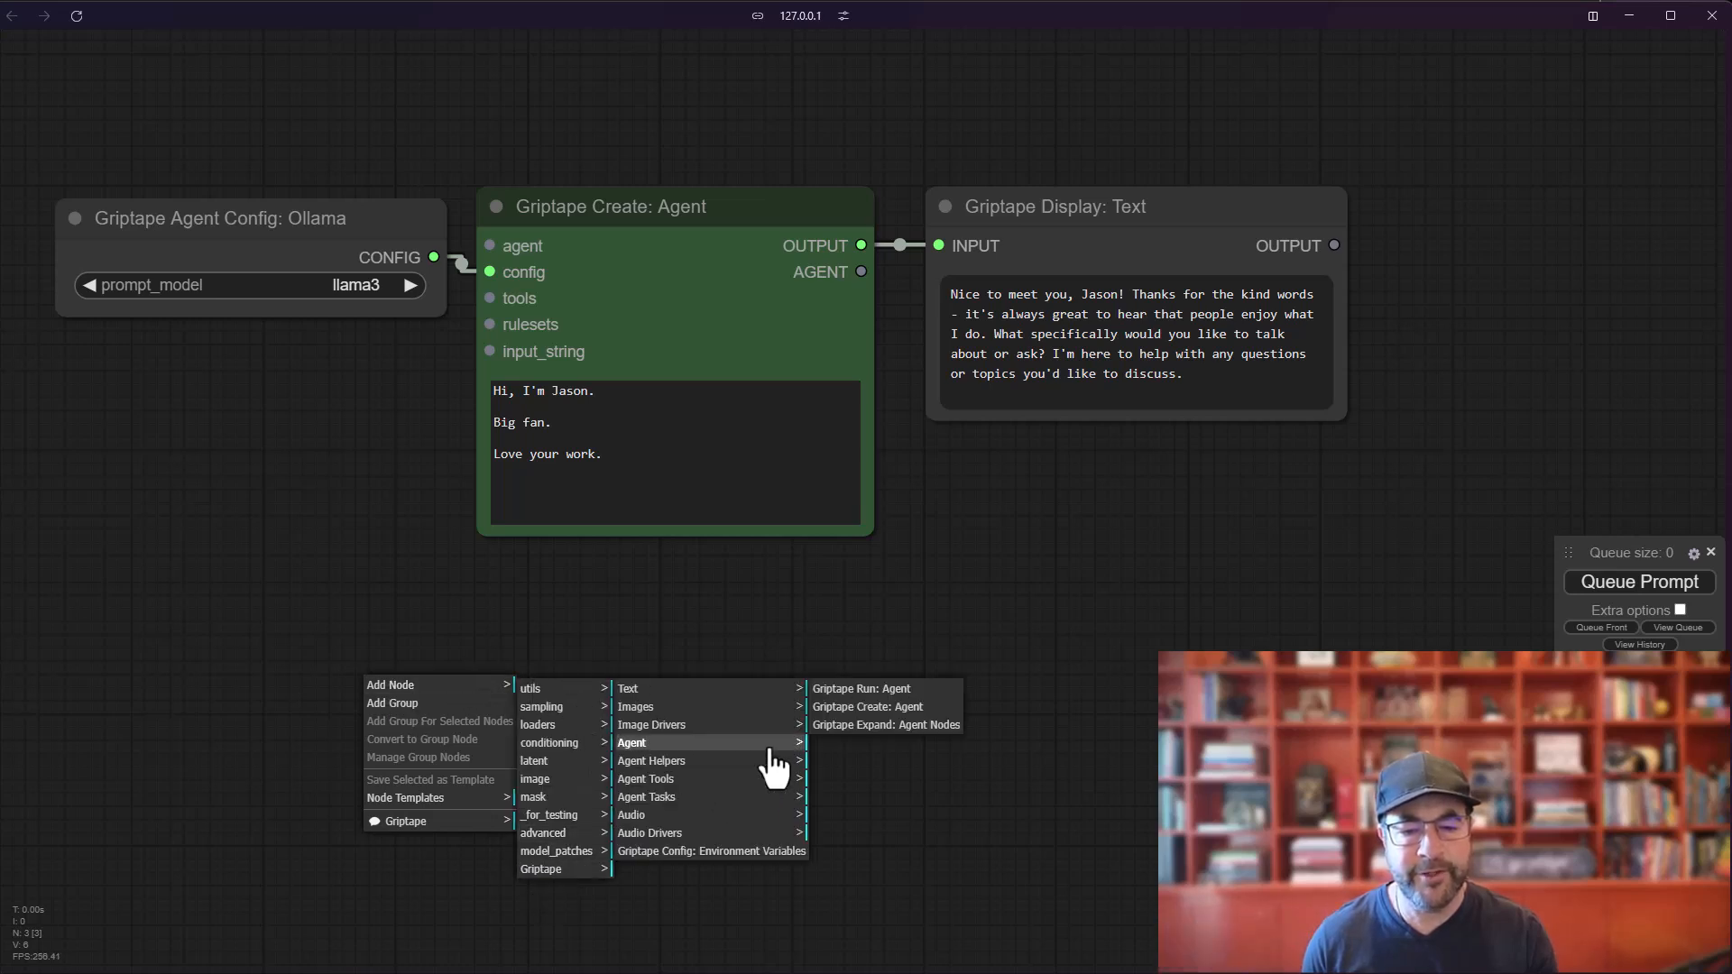
click(863, 690)
drag(847, 677, 749, 611)
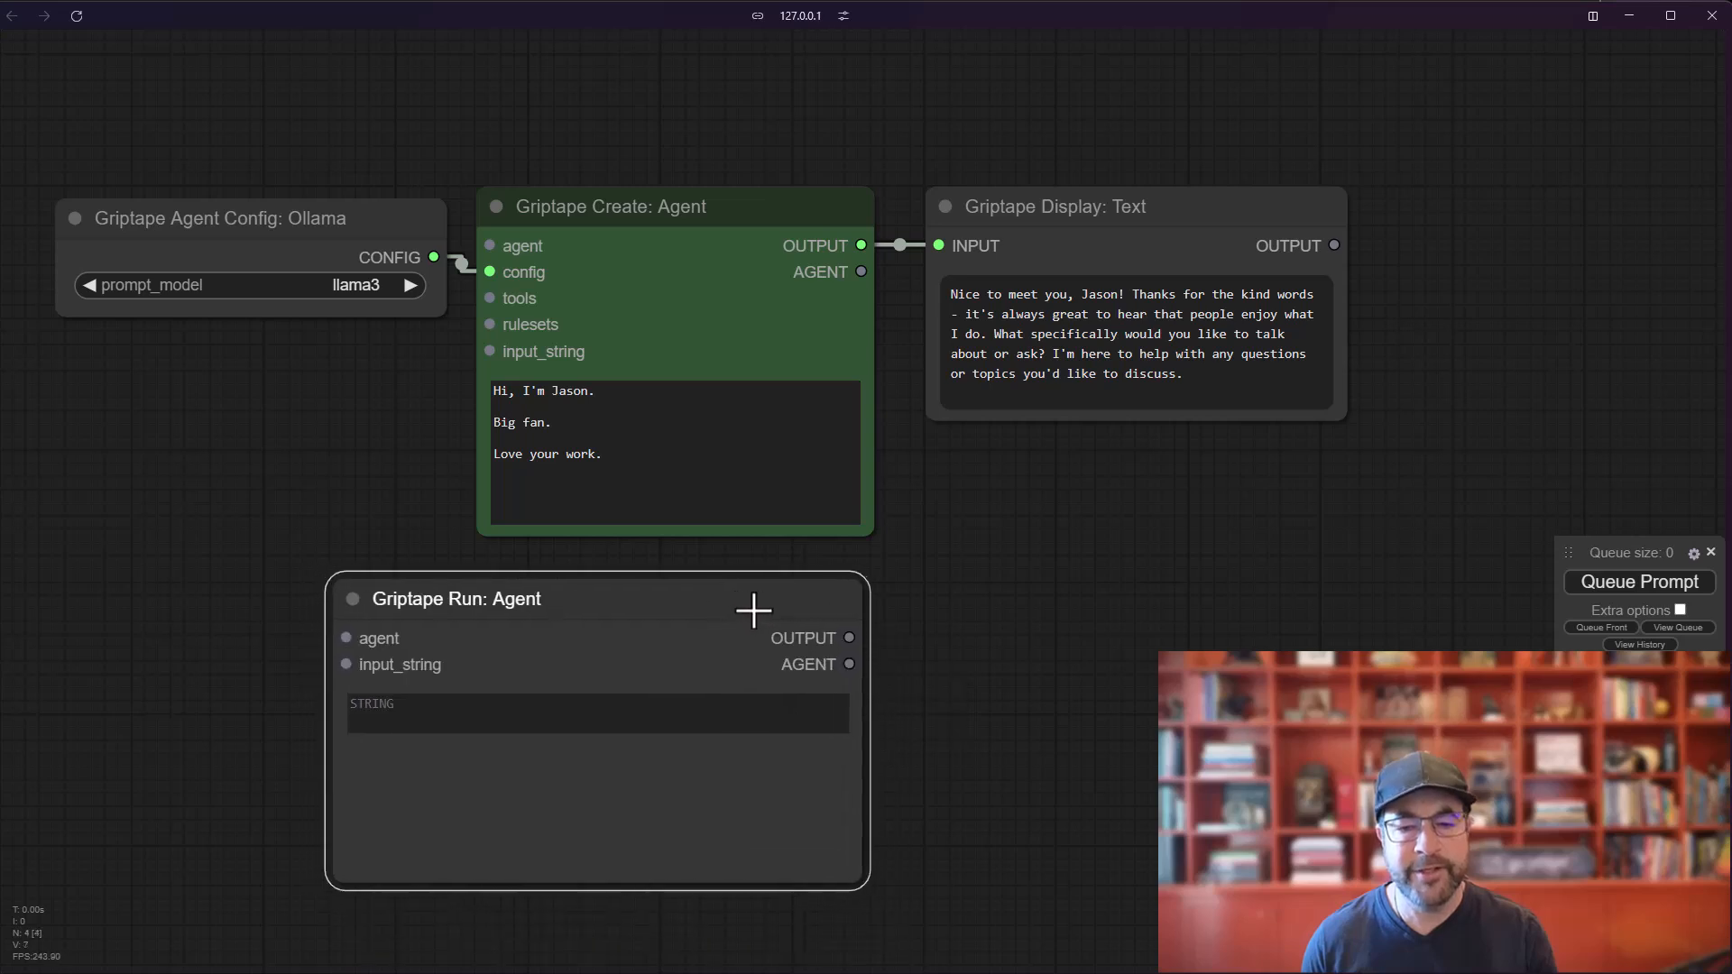
drag(862, 272, 351, 637)
- Move the Griptape Run: Agent node beside the Create: Agent node, and the Display: Text node beneath the Create: Agent node
drag(466, 624, 1079, 586)
drag(1035, 218, 543, 594)
drag(1077, 552, 1076, 225)
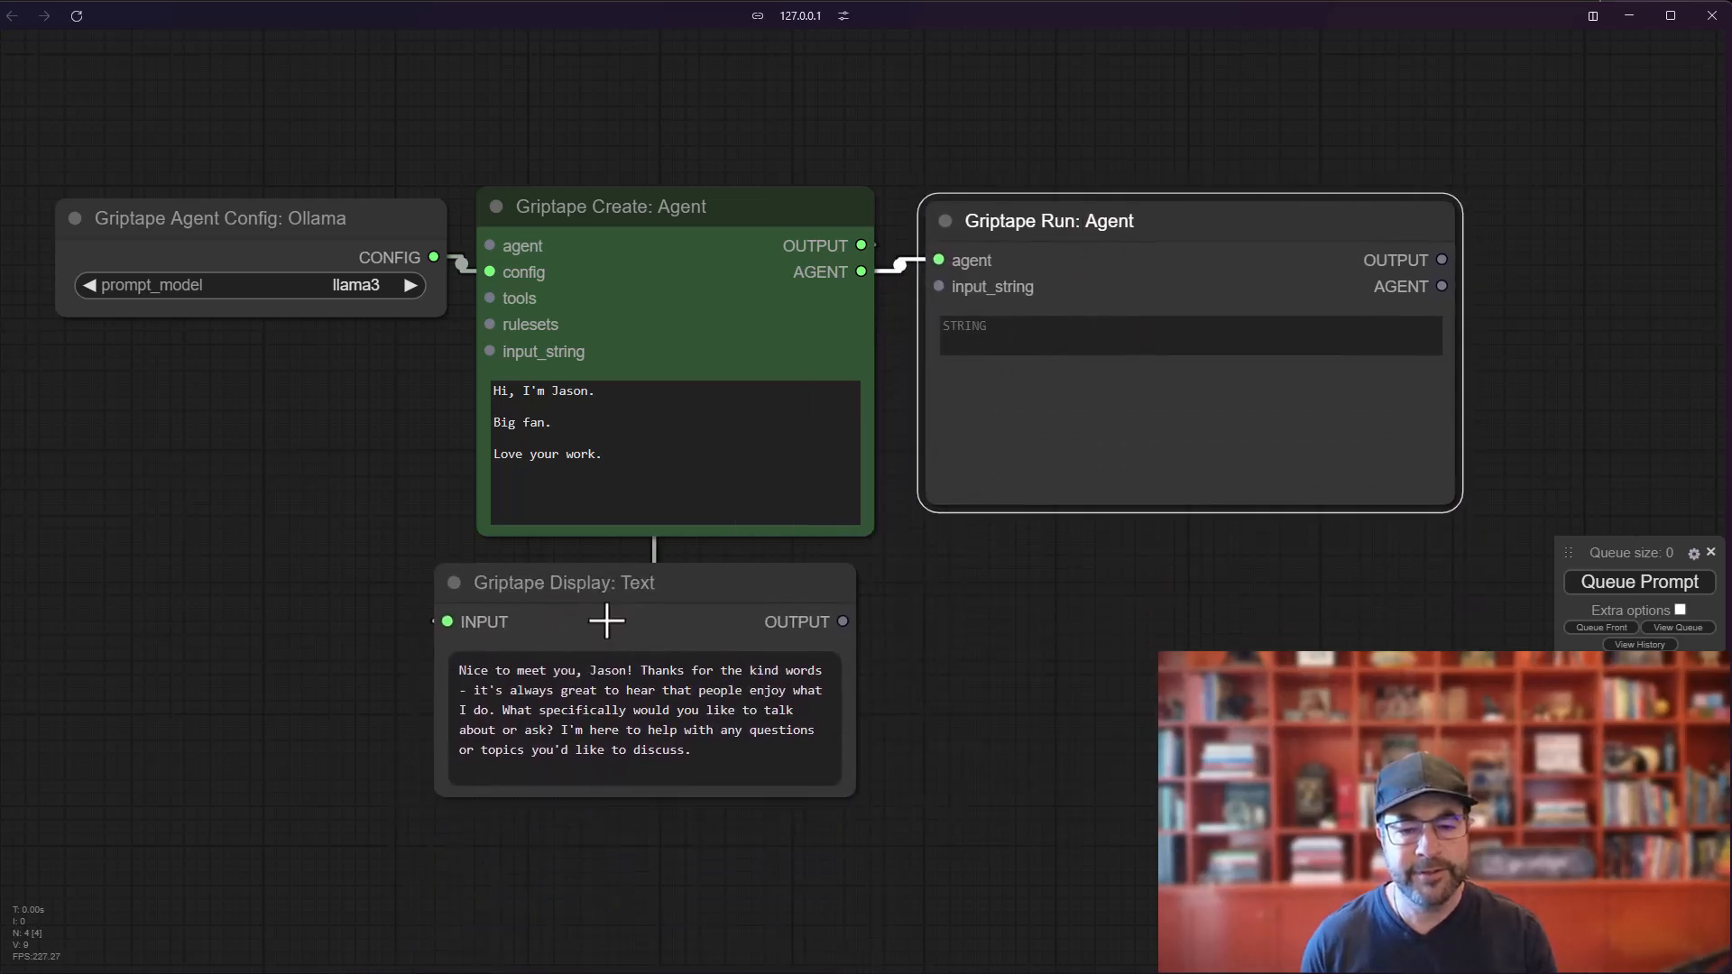
- Duplicate the Display: Text node beneath the Run: Agent node and connect the Run: Agent's OUTPUT to the copy's INPUT
drag(607, 621, 617, 613)
key(ctrl+c)
key(ctrl+v)
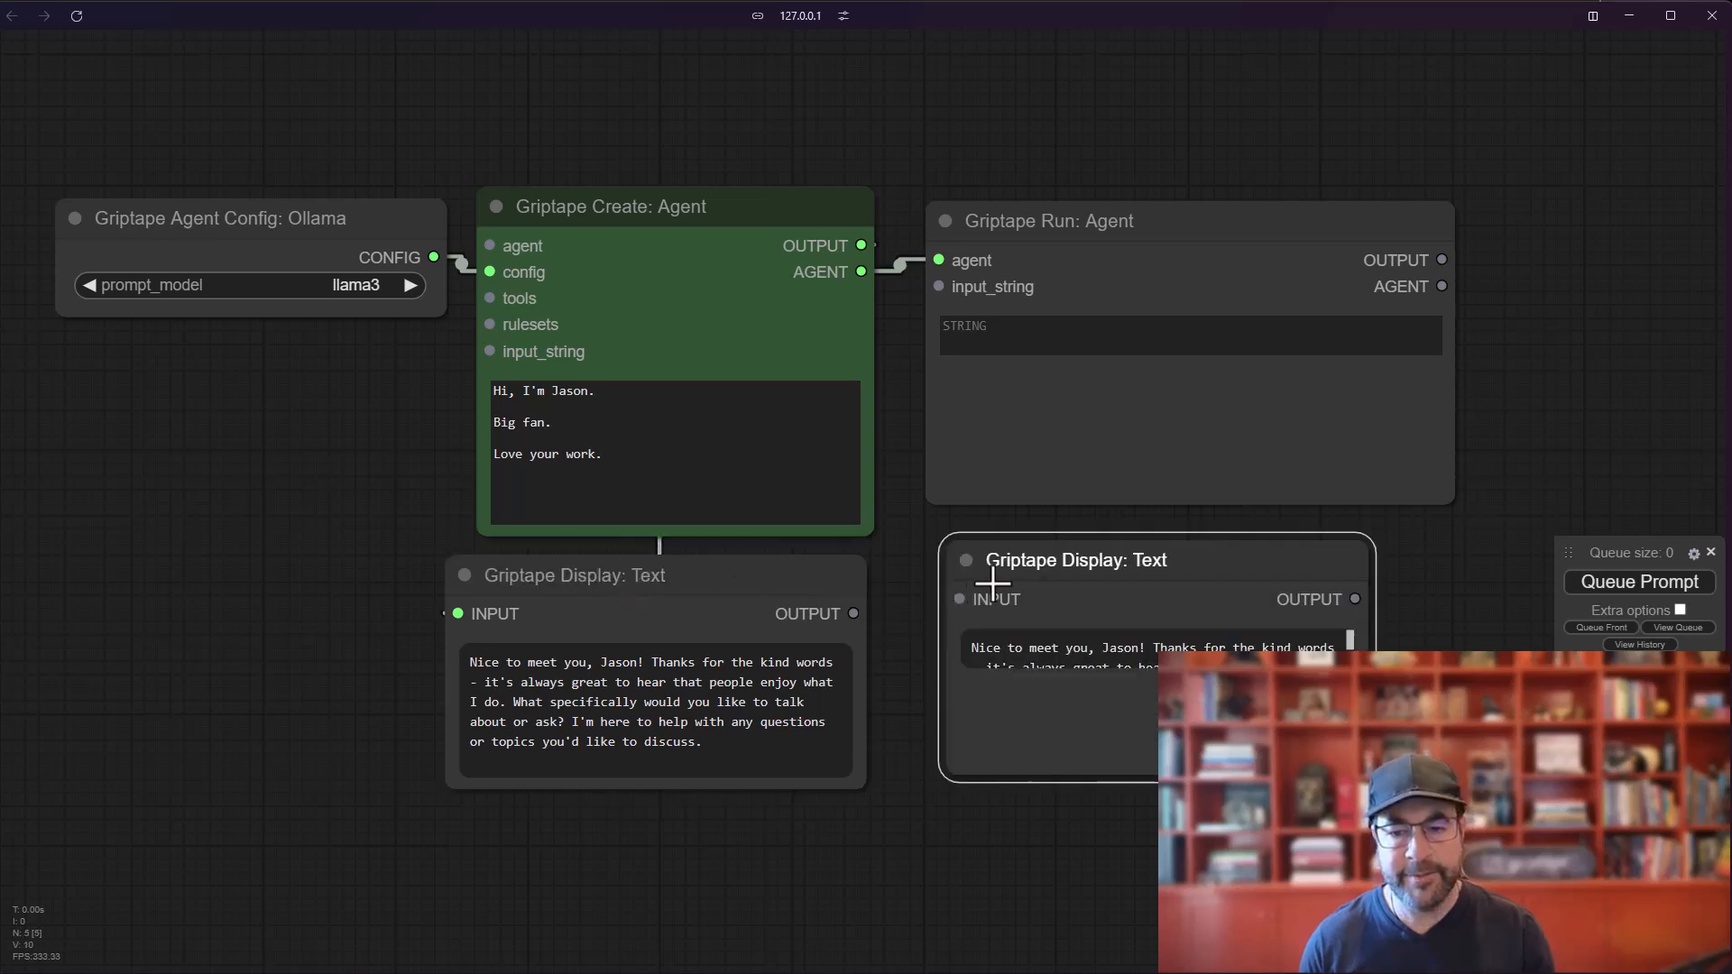
drag(1442, 260, 960, 601)
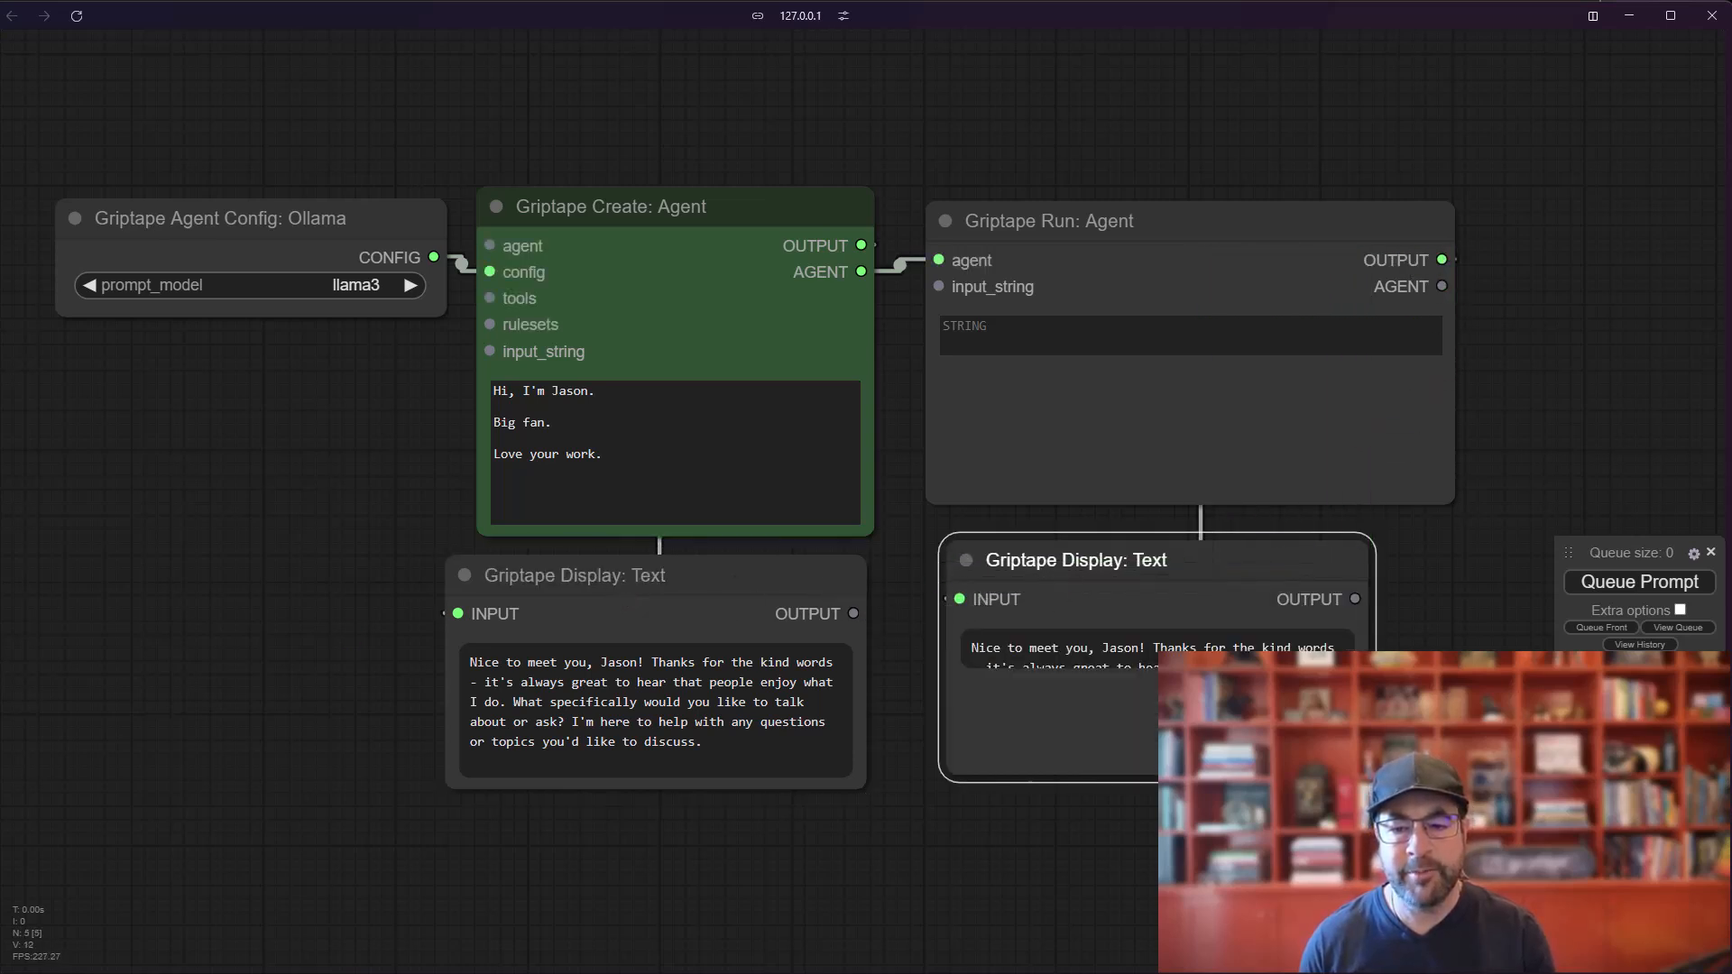
- Fill the Run: Agent prompt with "What's my name, friendly bot?", queue the prompt and read the answer
click(997, 333)
text(What's my name, friendly bot?)
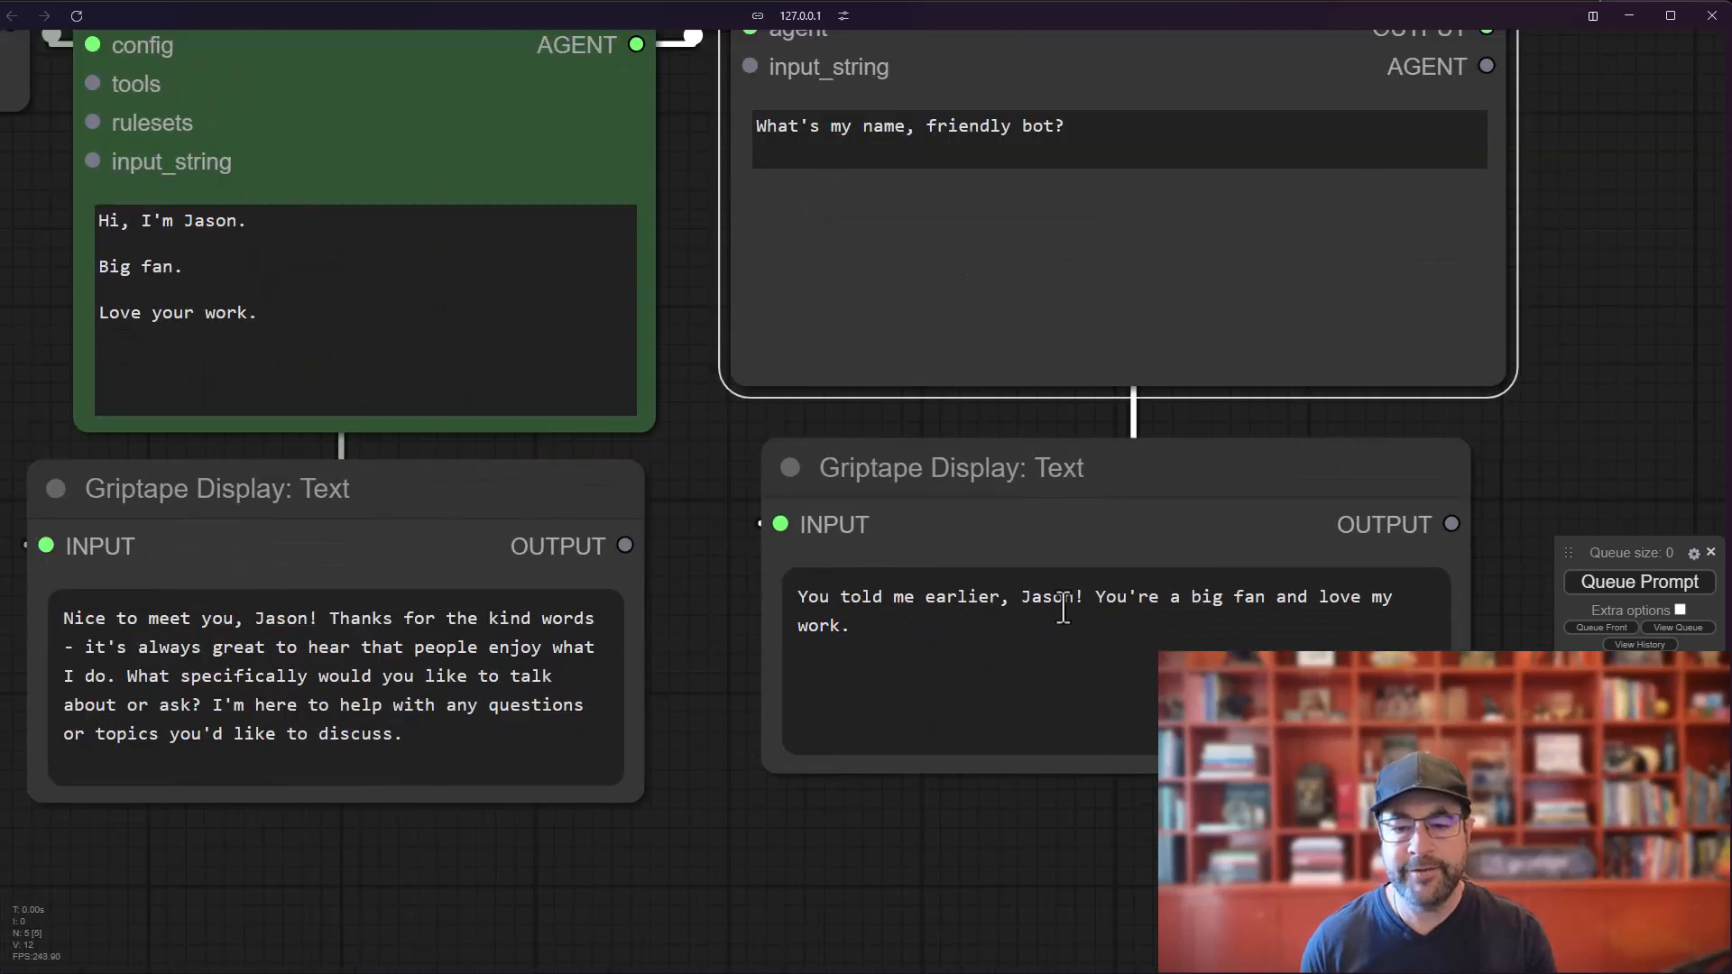
drag(888, 781, 615, 681)
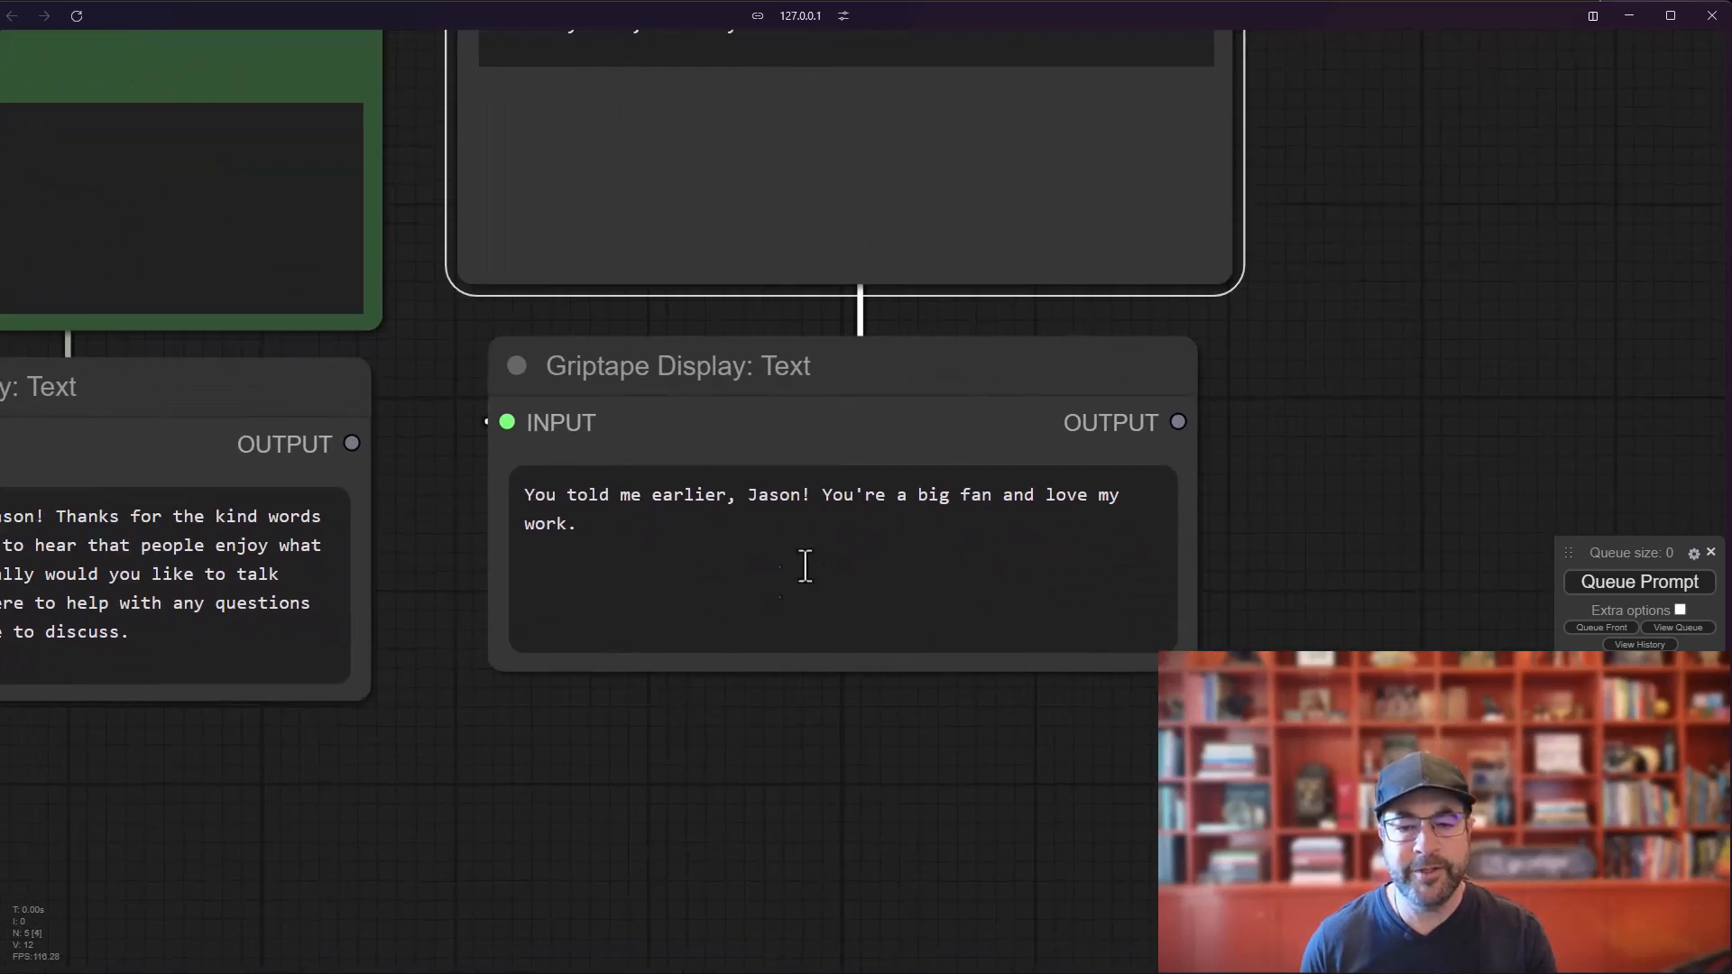
scroll(858, 747, down, 3)
- Tidy the layout by aligning the config, agent and Display: Text nodes and enlarging the Run: Agent node's prompt area
drag(901, 767, 964, 807)
drag(541, 183, 533, 183)
drag(163, 397, 272, 409)
drag(268, 202, 257, 201)
drag(530, 192, 521, 198)
drag(869, 528, 900, 521)
drag(1042, 214, 1040, 204)
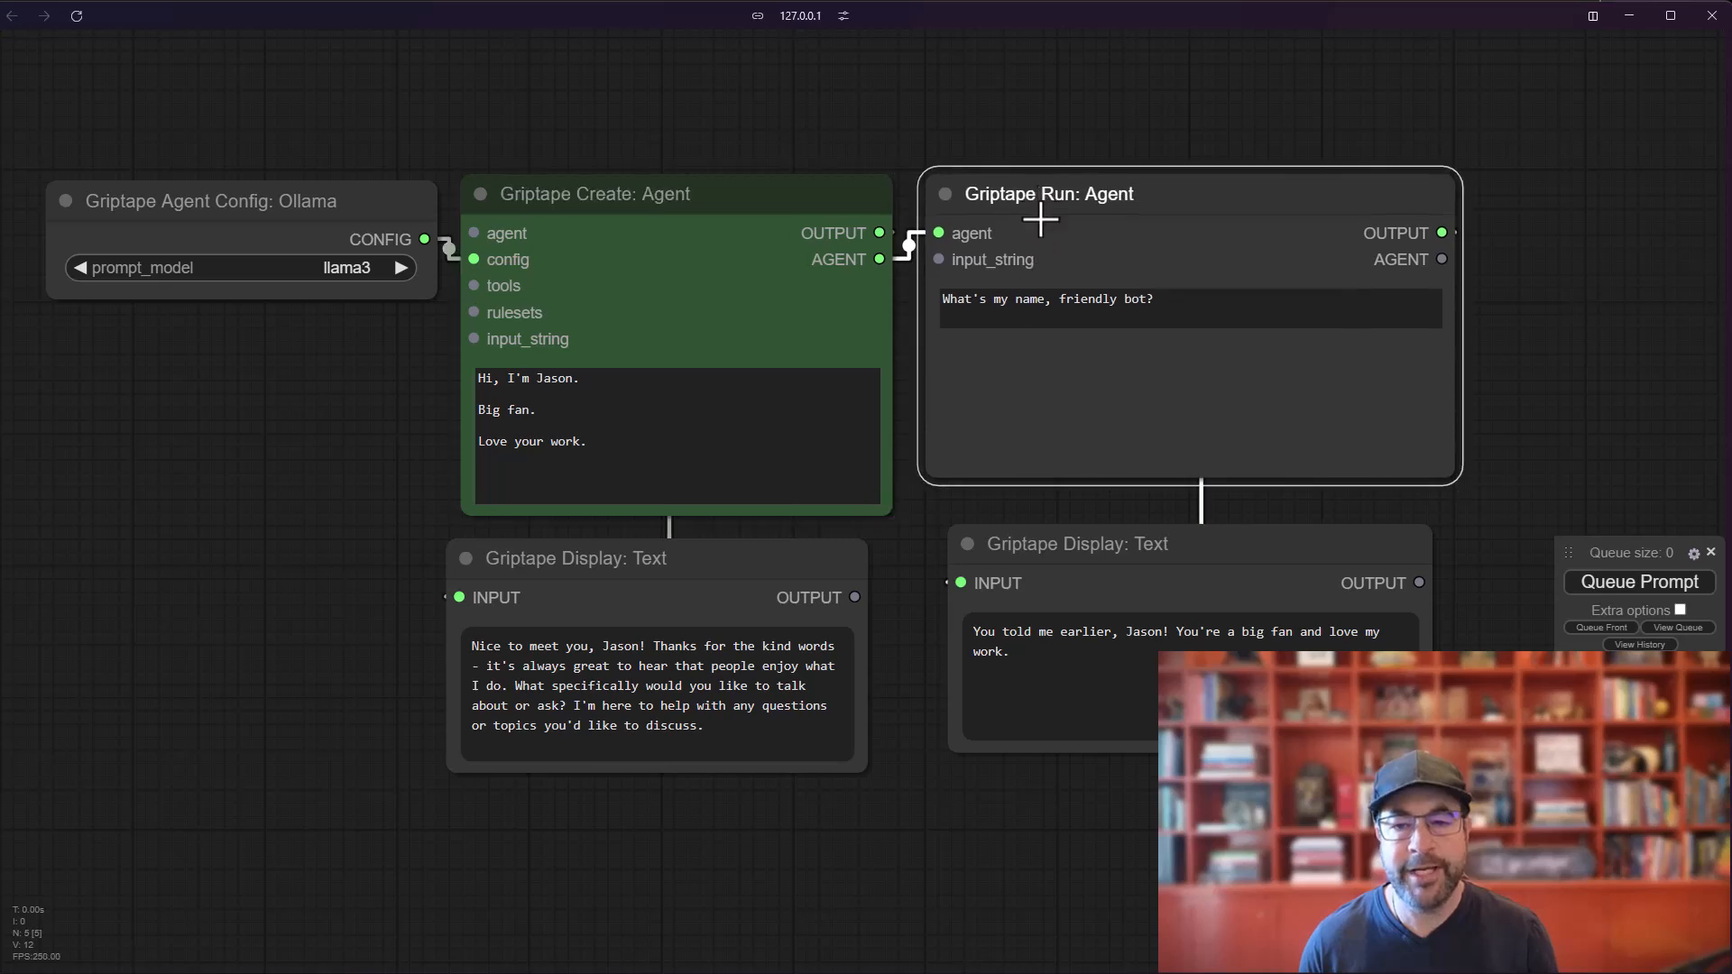
drag(1444, 467, 1458, 491)
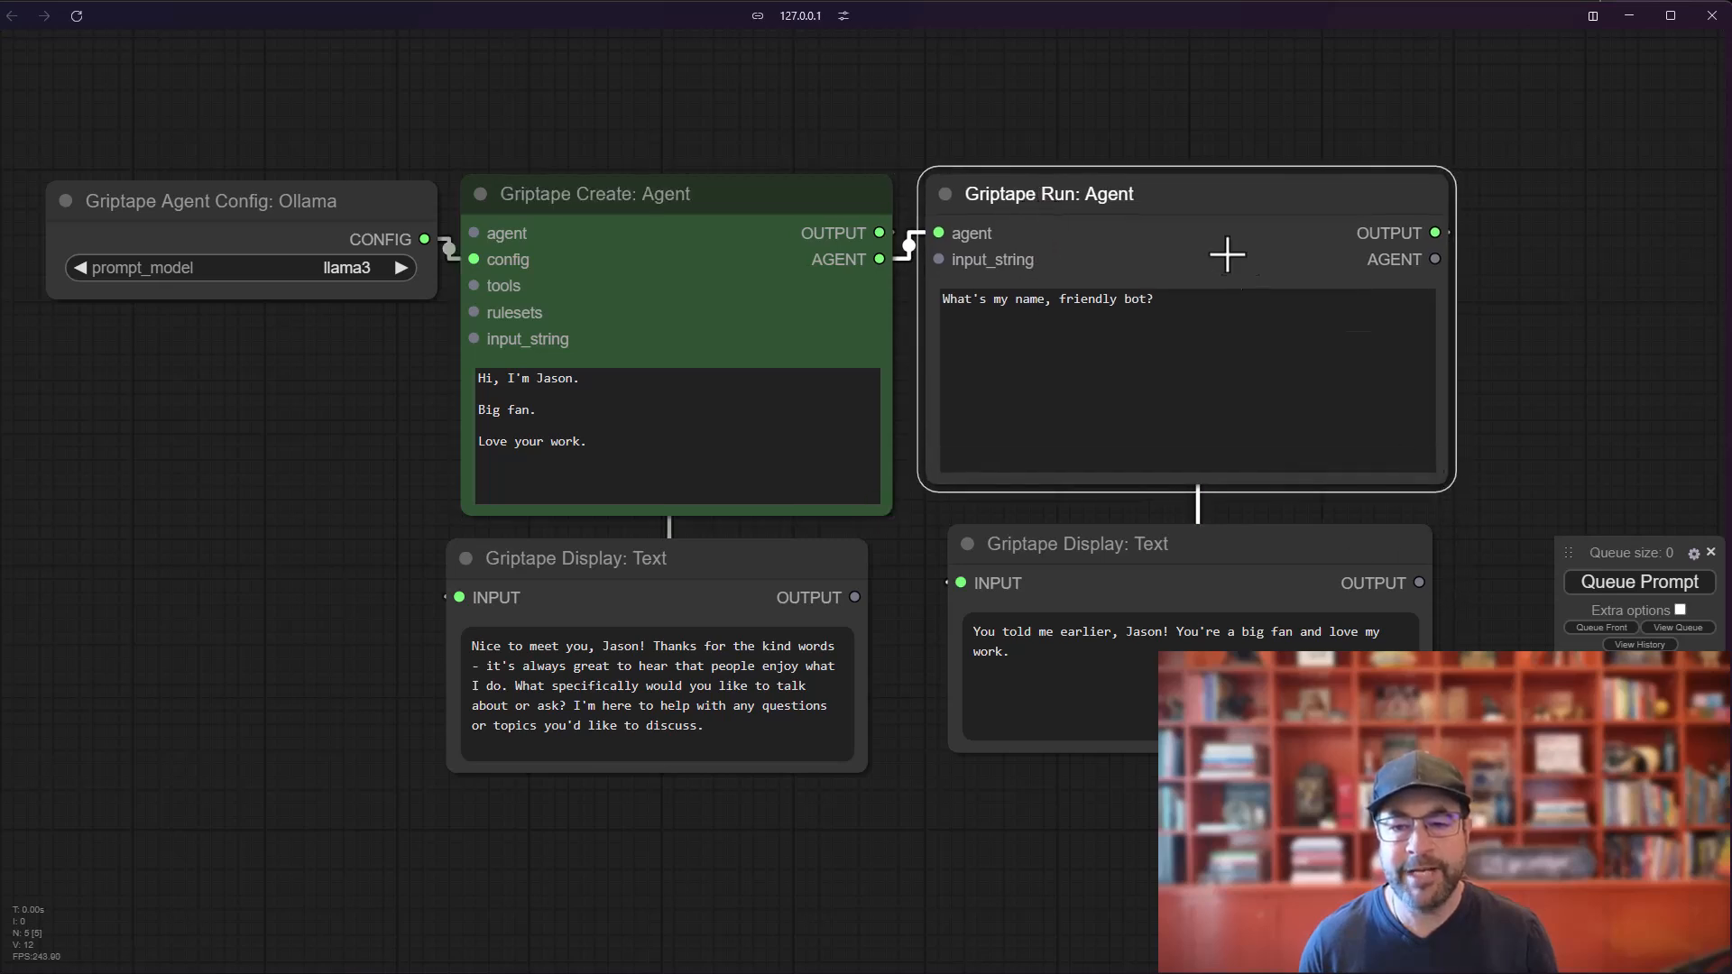
drag(1182, 203, 1183, 217)
drag(768, 590, 777, 588)
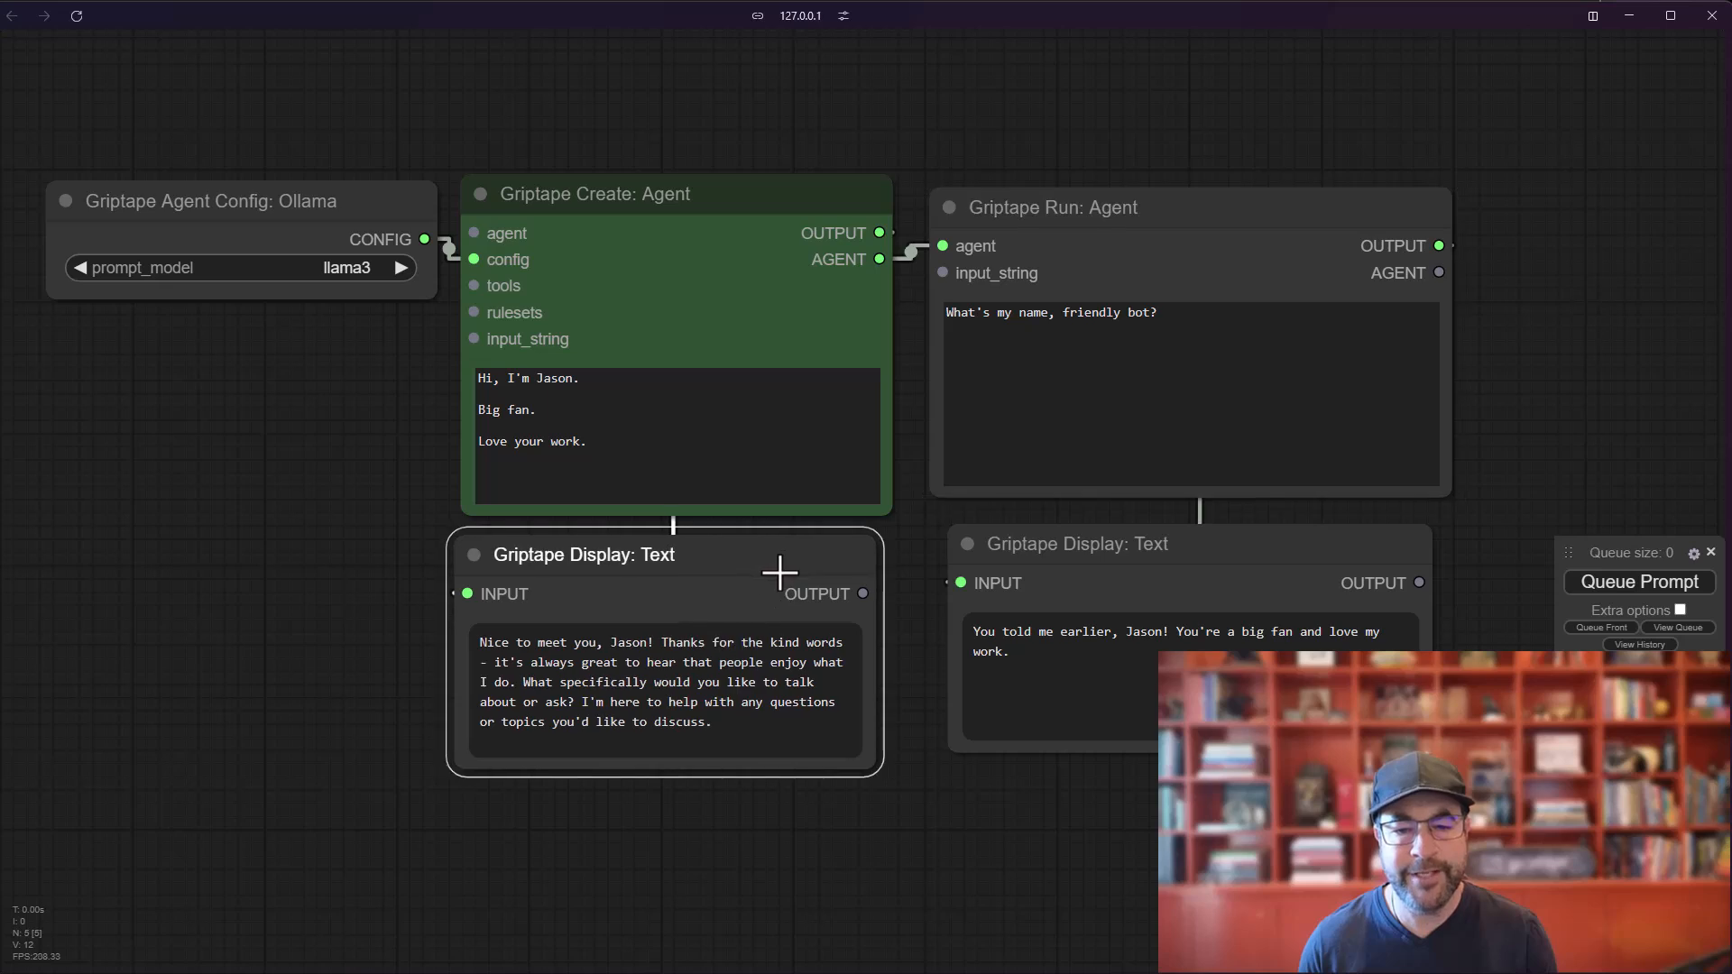
drag(1152, 541, 1156, 545)
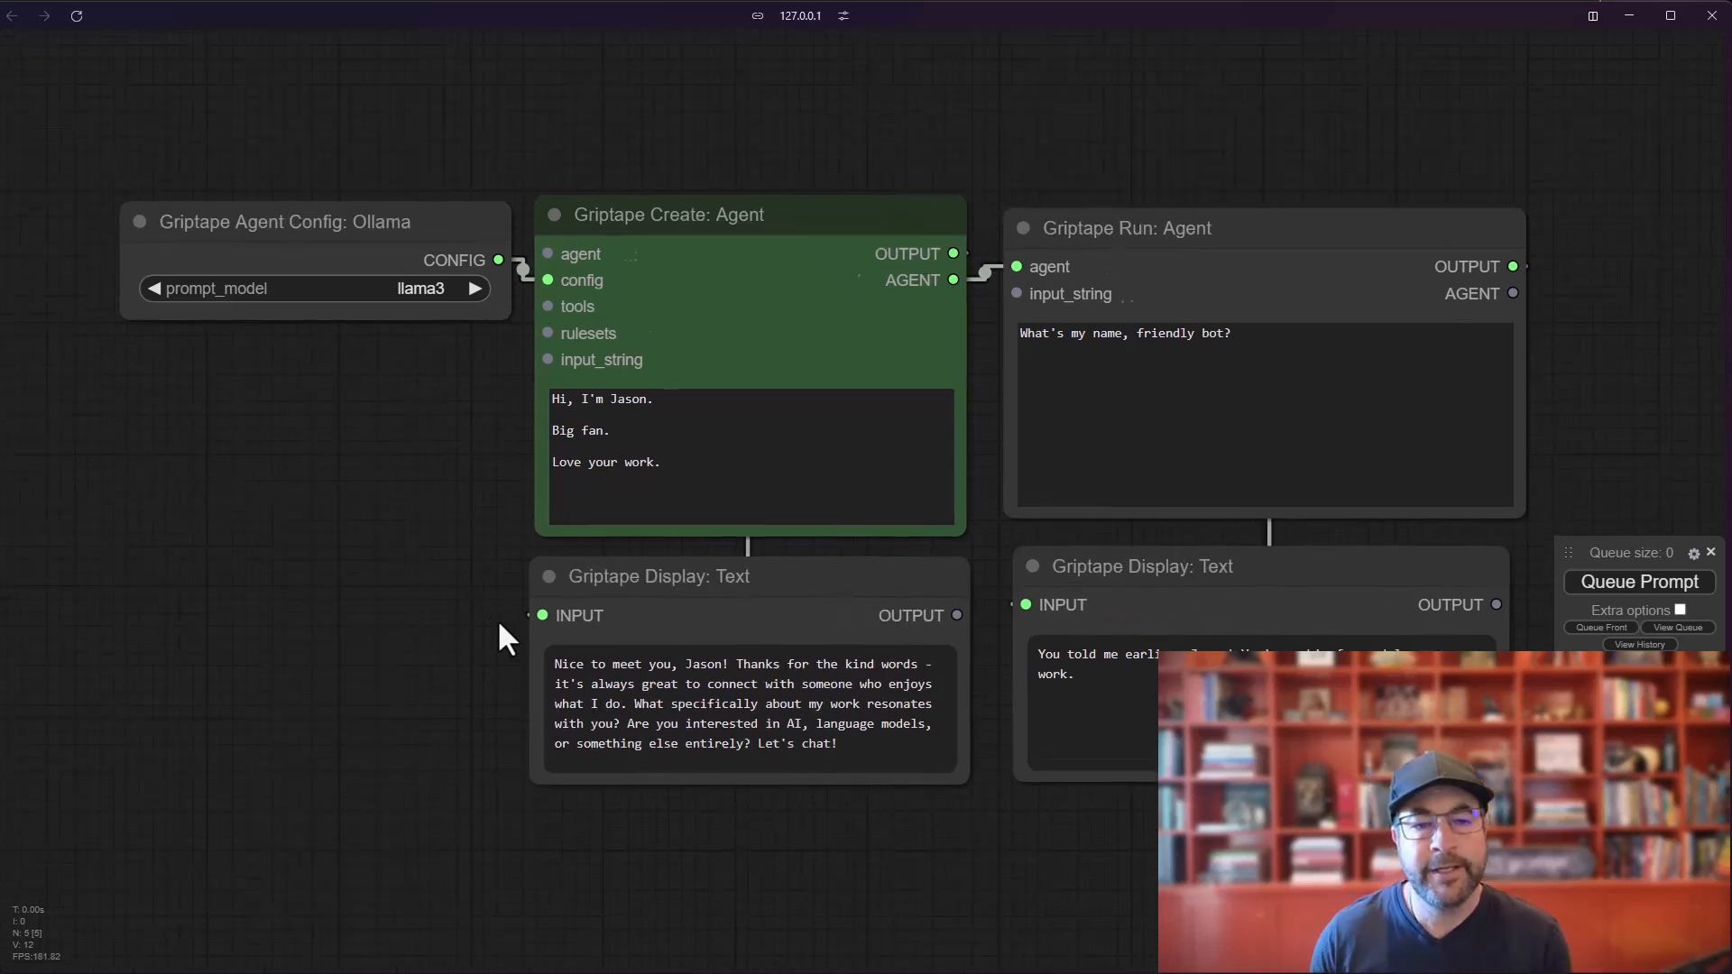
- Move the Griptape Agent Config: Ollama node farther away from the Create: Agent node
scroll(499, 623, down, 5)
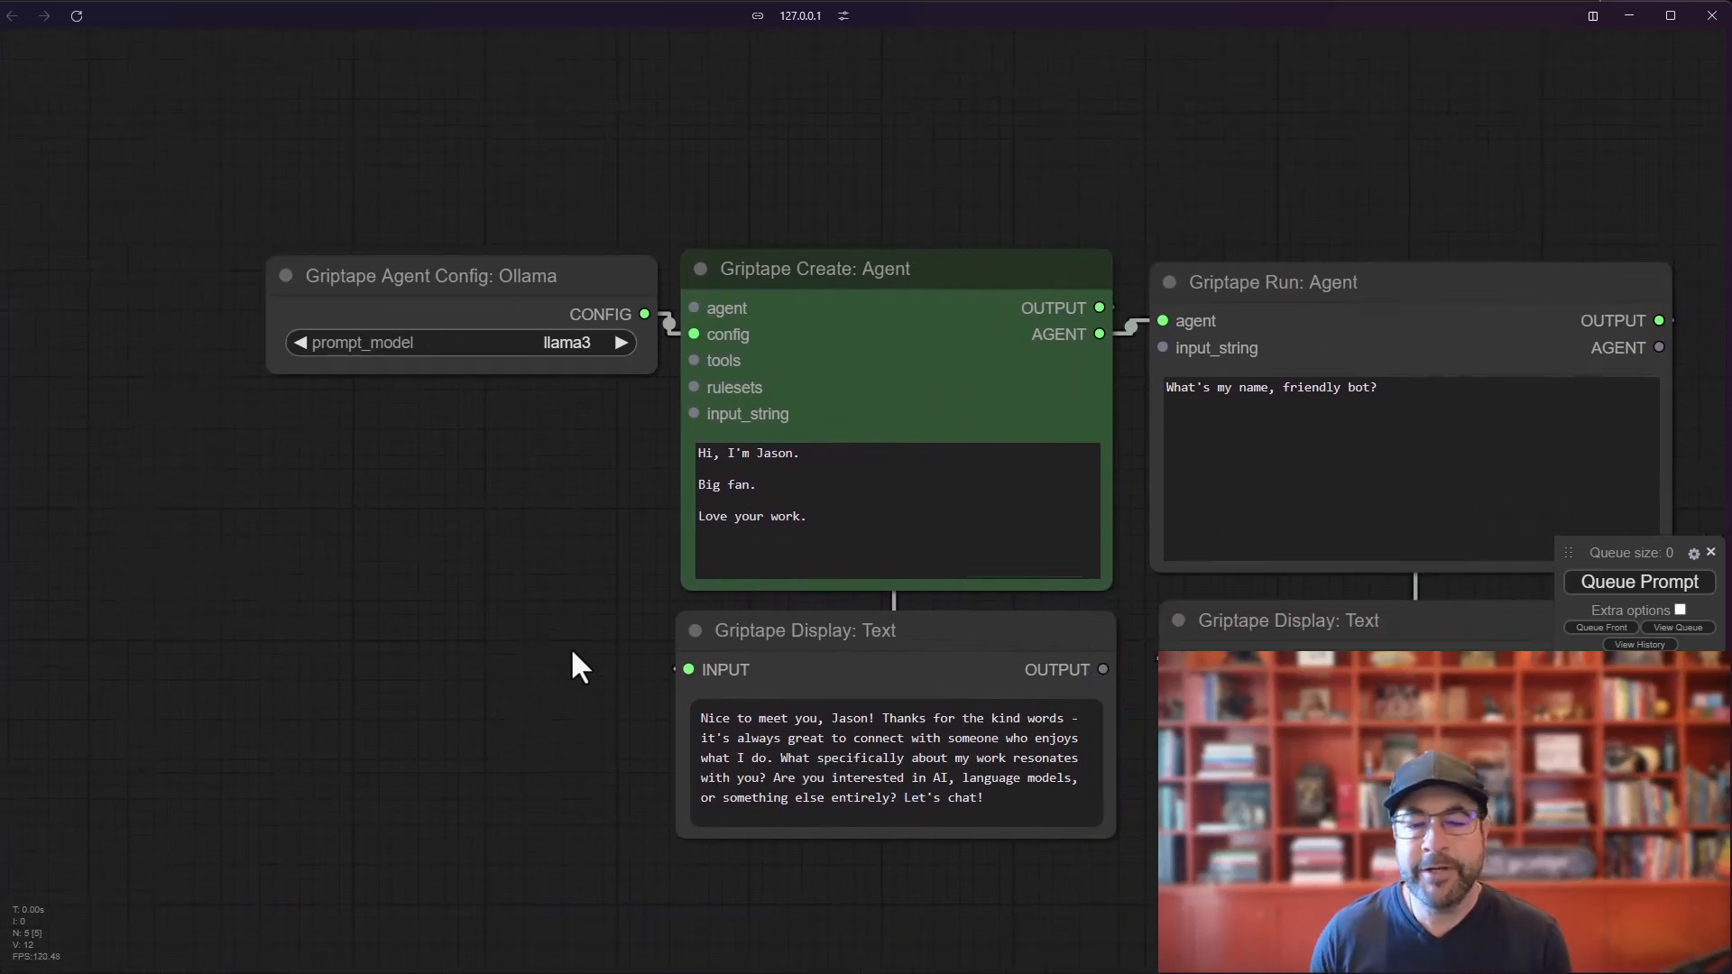
drag(502, 317, 454, 323)
scroll(474, 479, up, 2)
scroll(475, 479, down, 2)
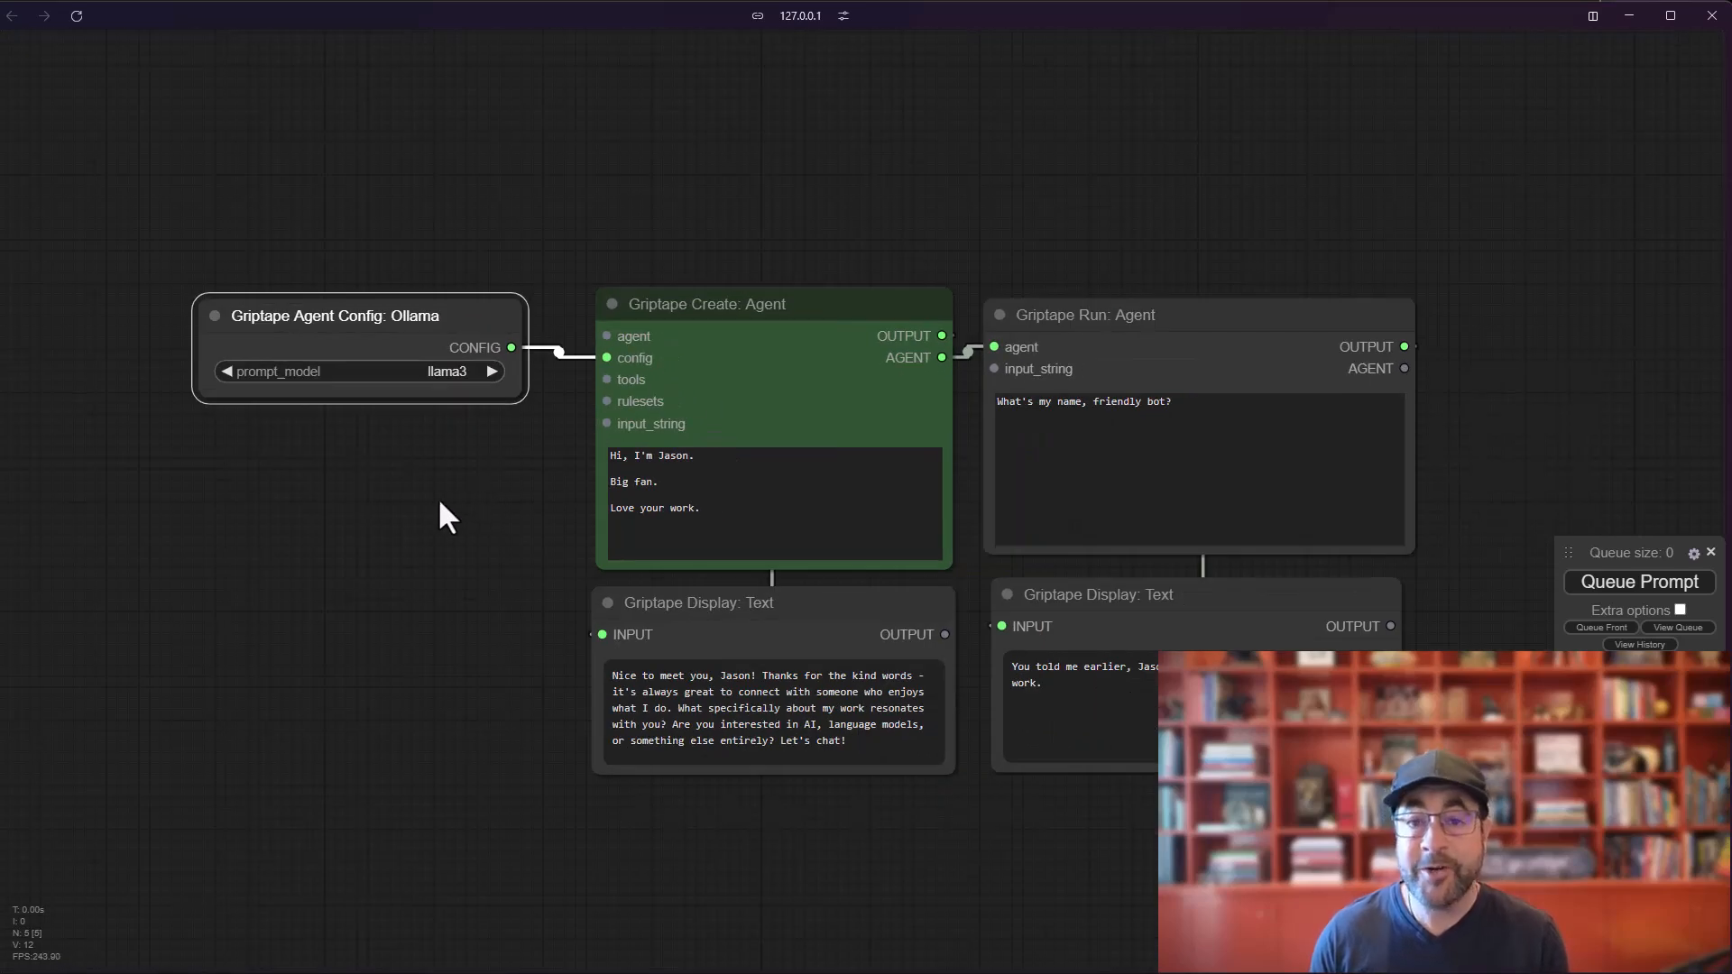
click(311, 512)
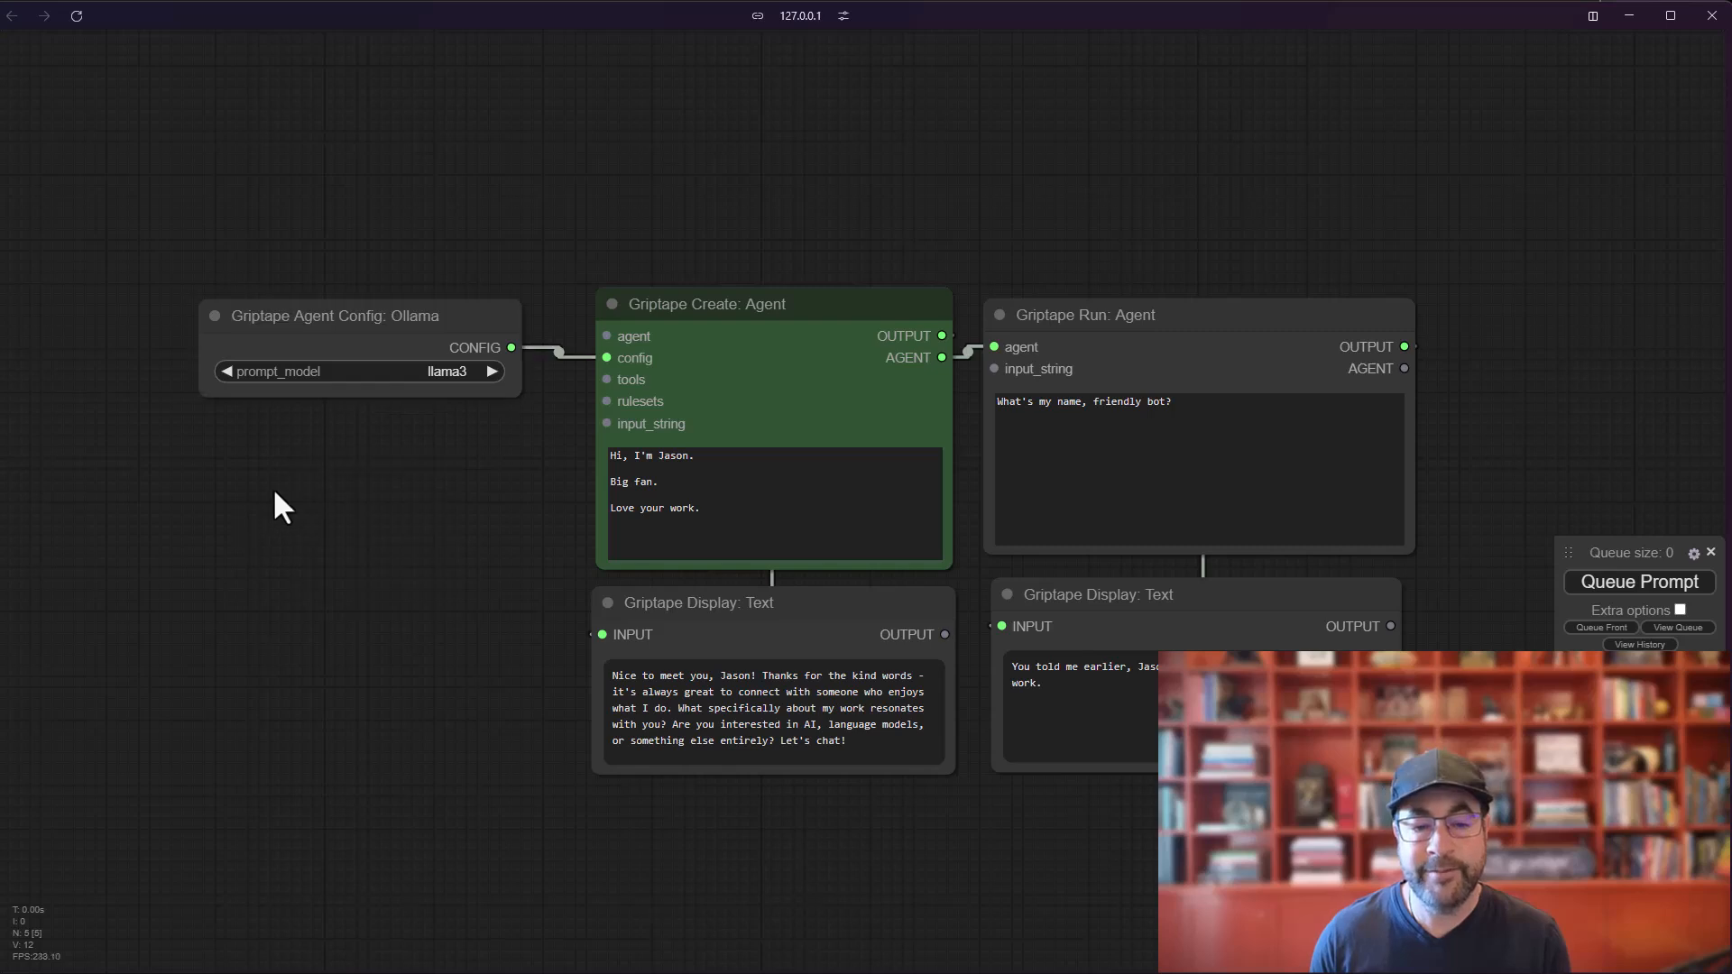
- Add a Griptape Agent Config: OpenAI node, widen it, and place it beneath the Ollama config node
right_click(277, 489)
click(306, 490)
click(455, 669)
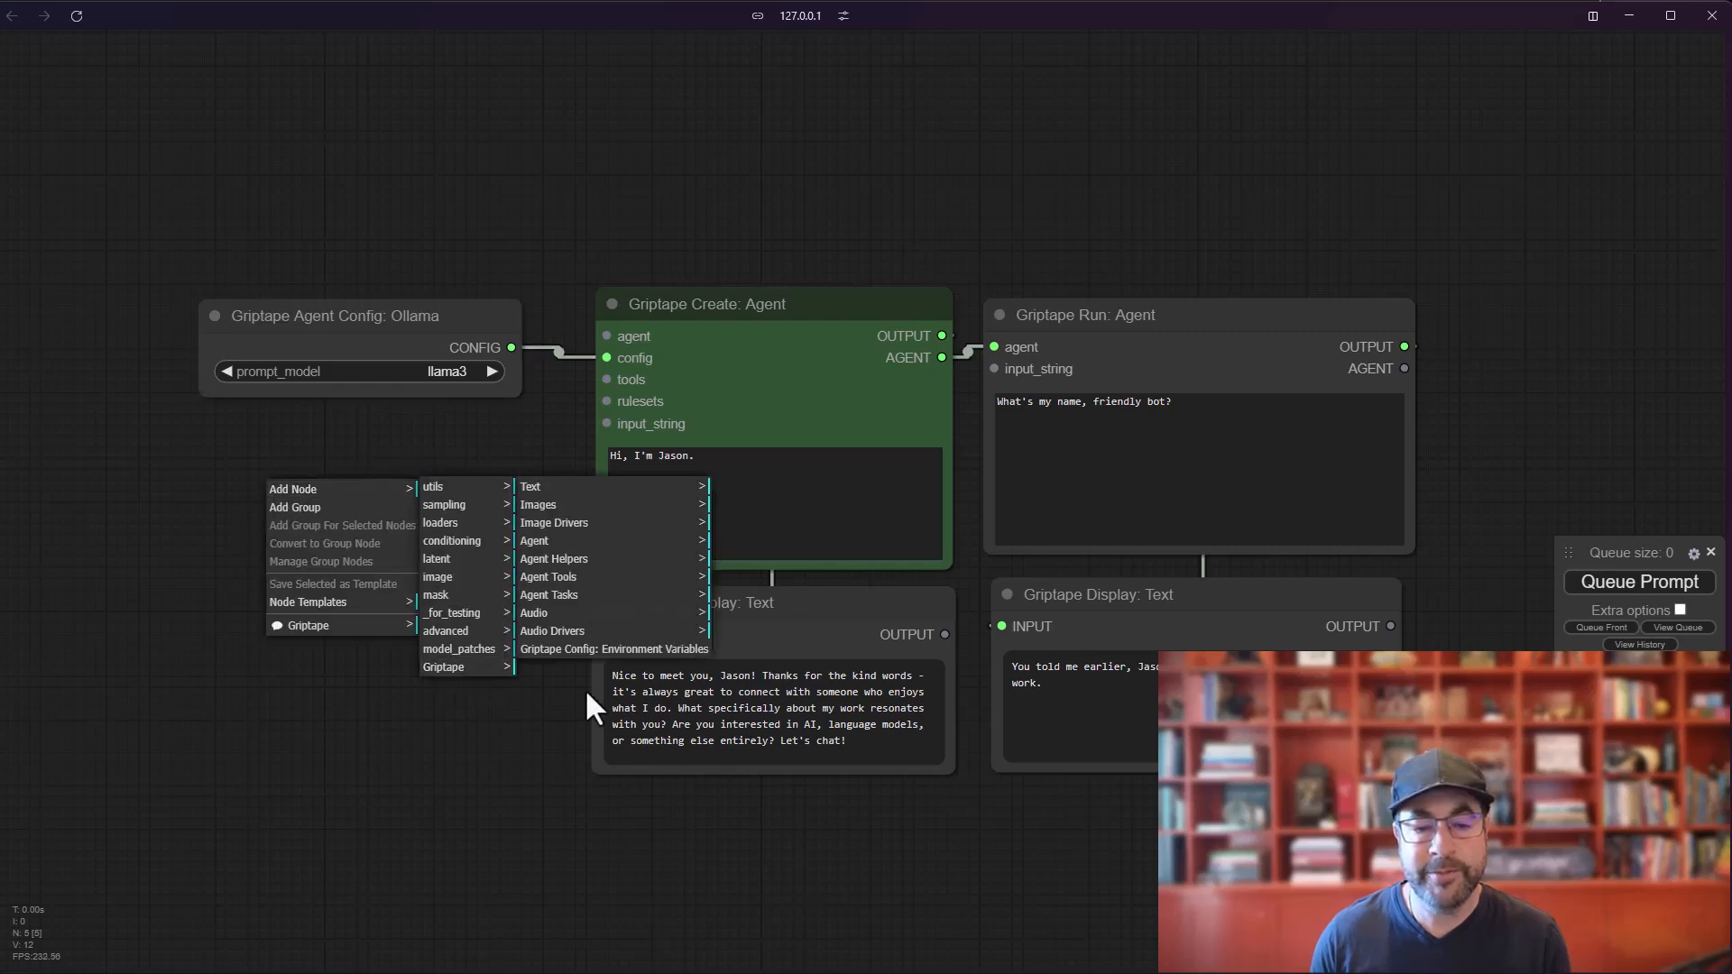
click(574, 544)
click(566, 560)
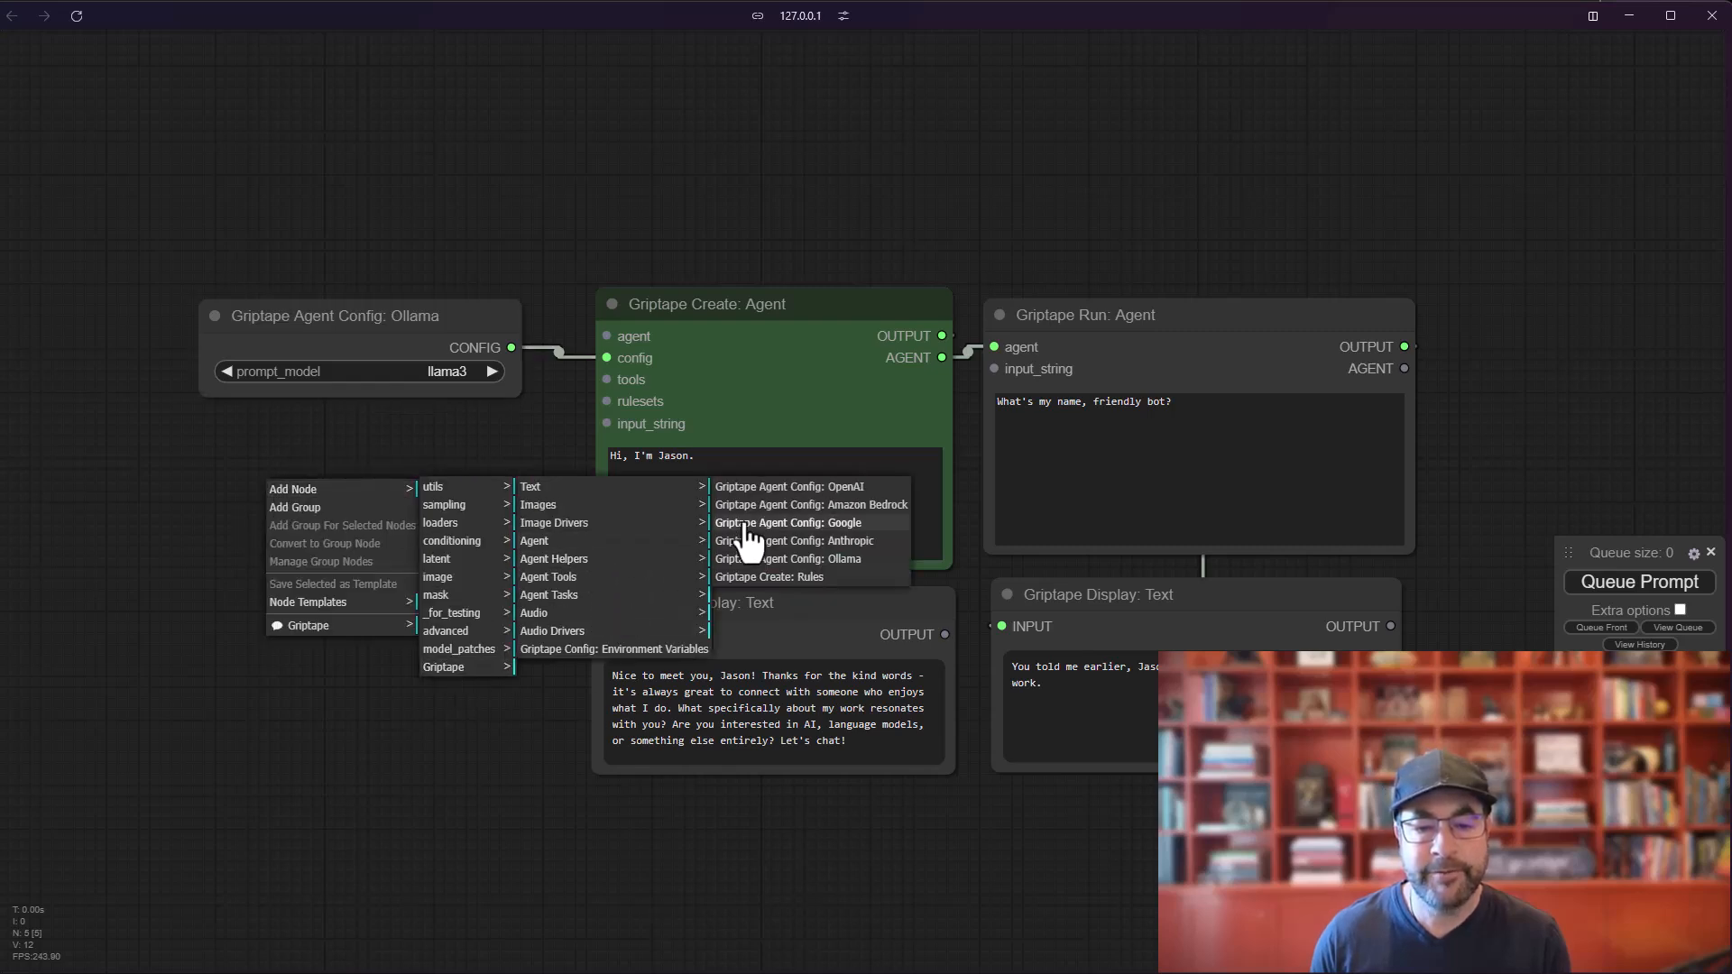
click(786, 492)
drag(549, 473, 356, 472)
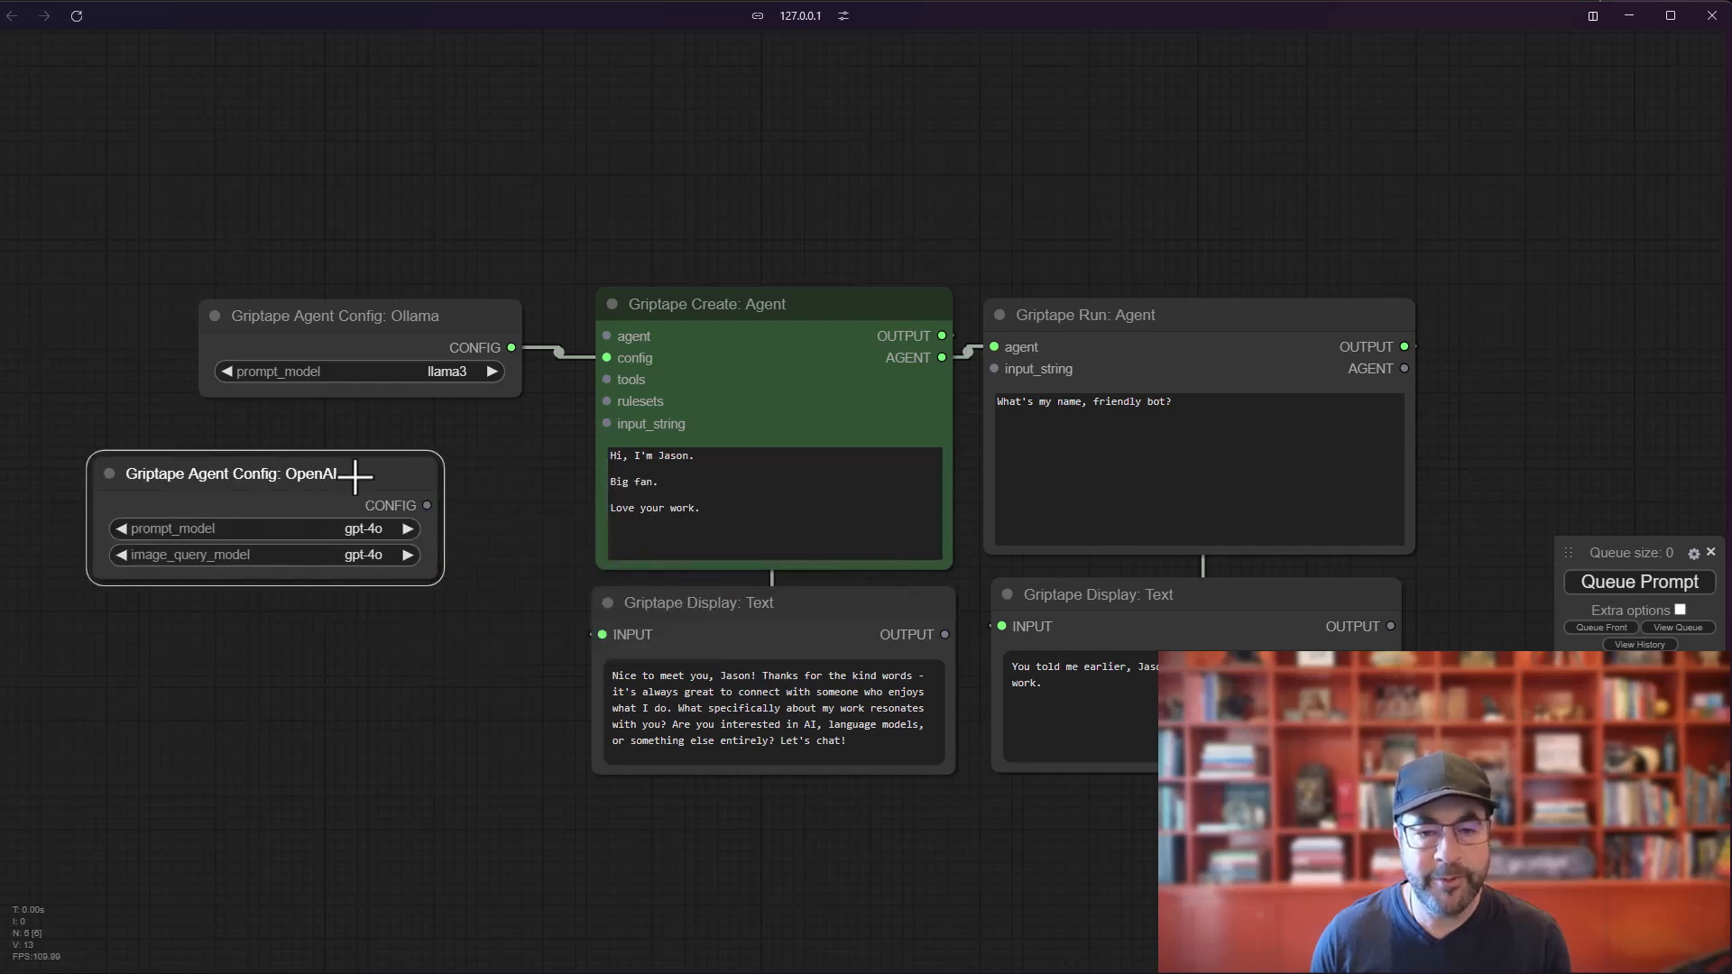
drag(443, 577, 473, 593)
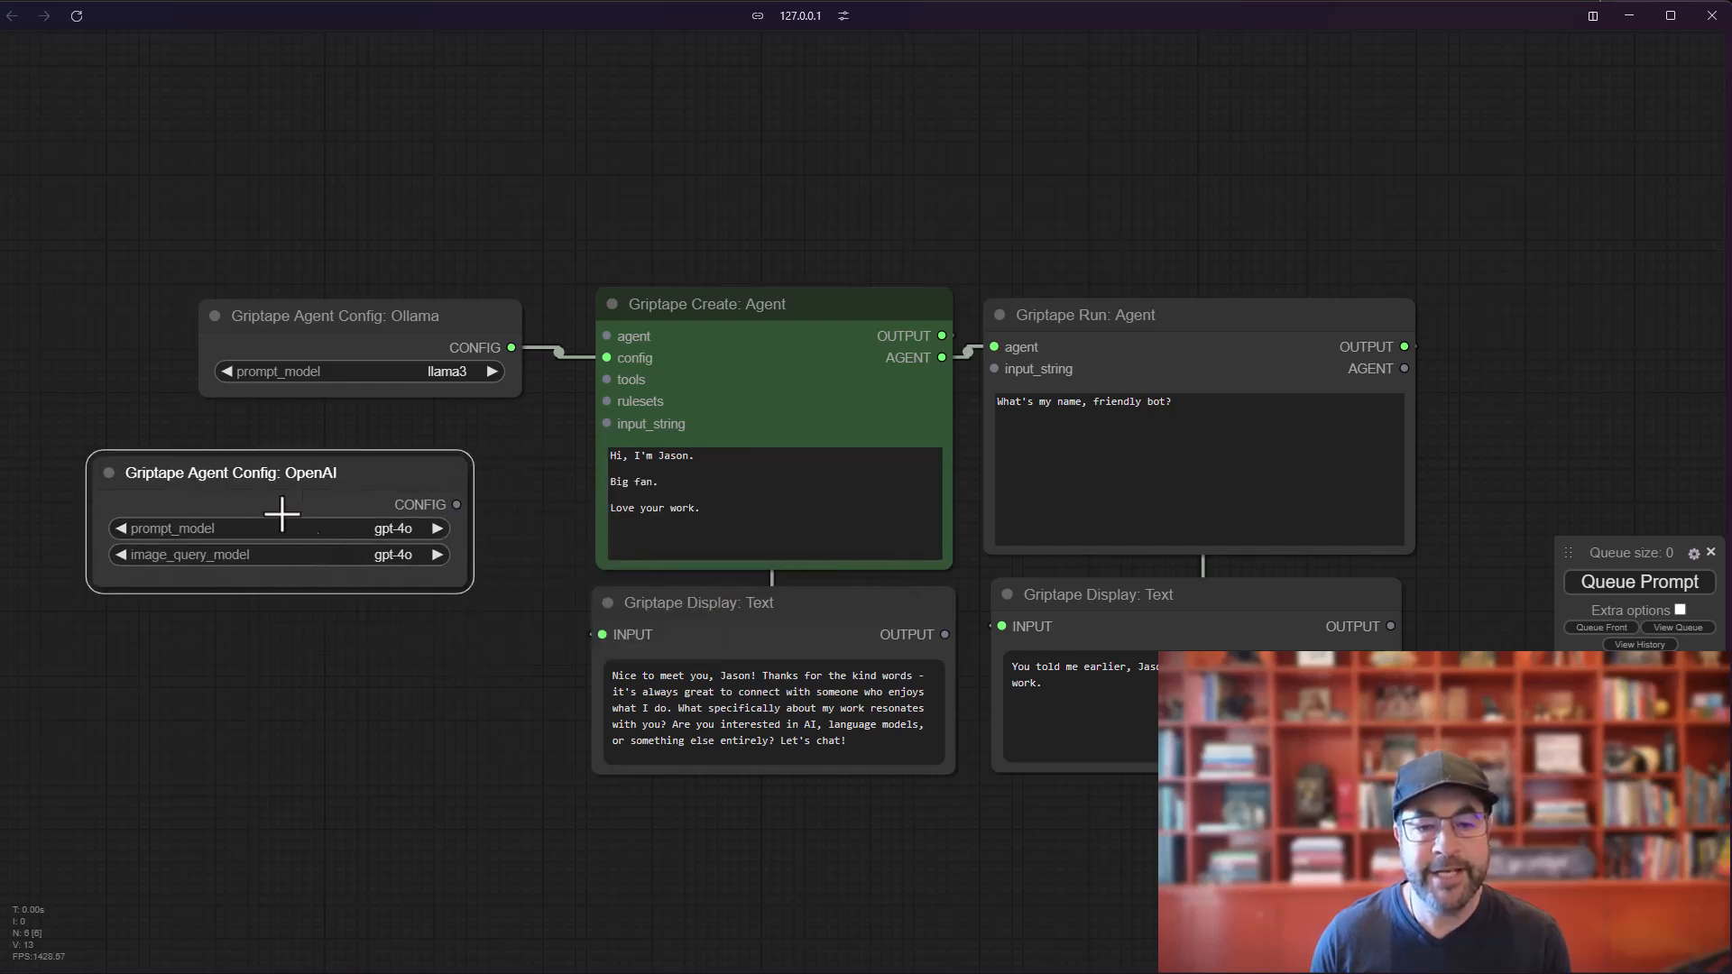
drag(364, 501, 408, 471)
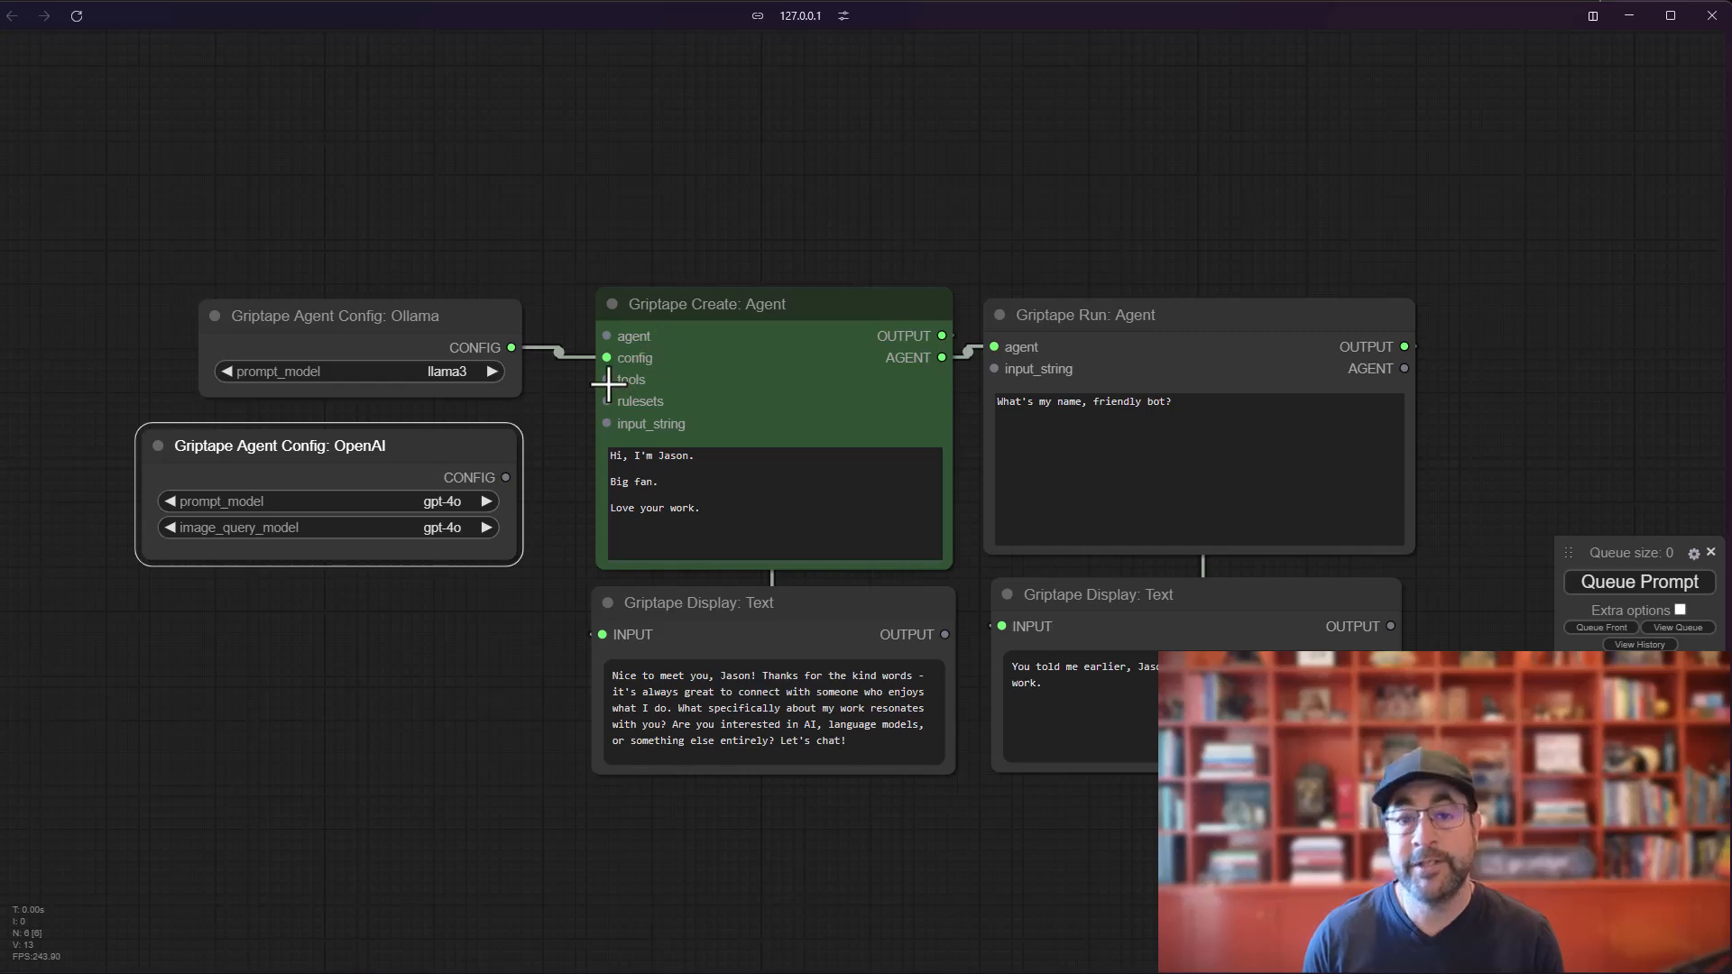
- Delete the Griptape Agent Config: OpenAI node
scroll(608, 383, up, 2)
click(506, 348)
key(Delete)
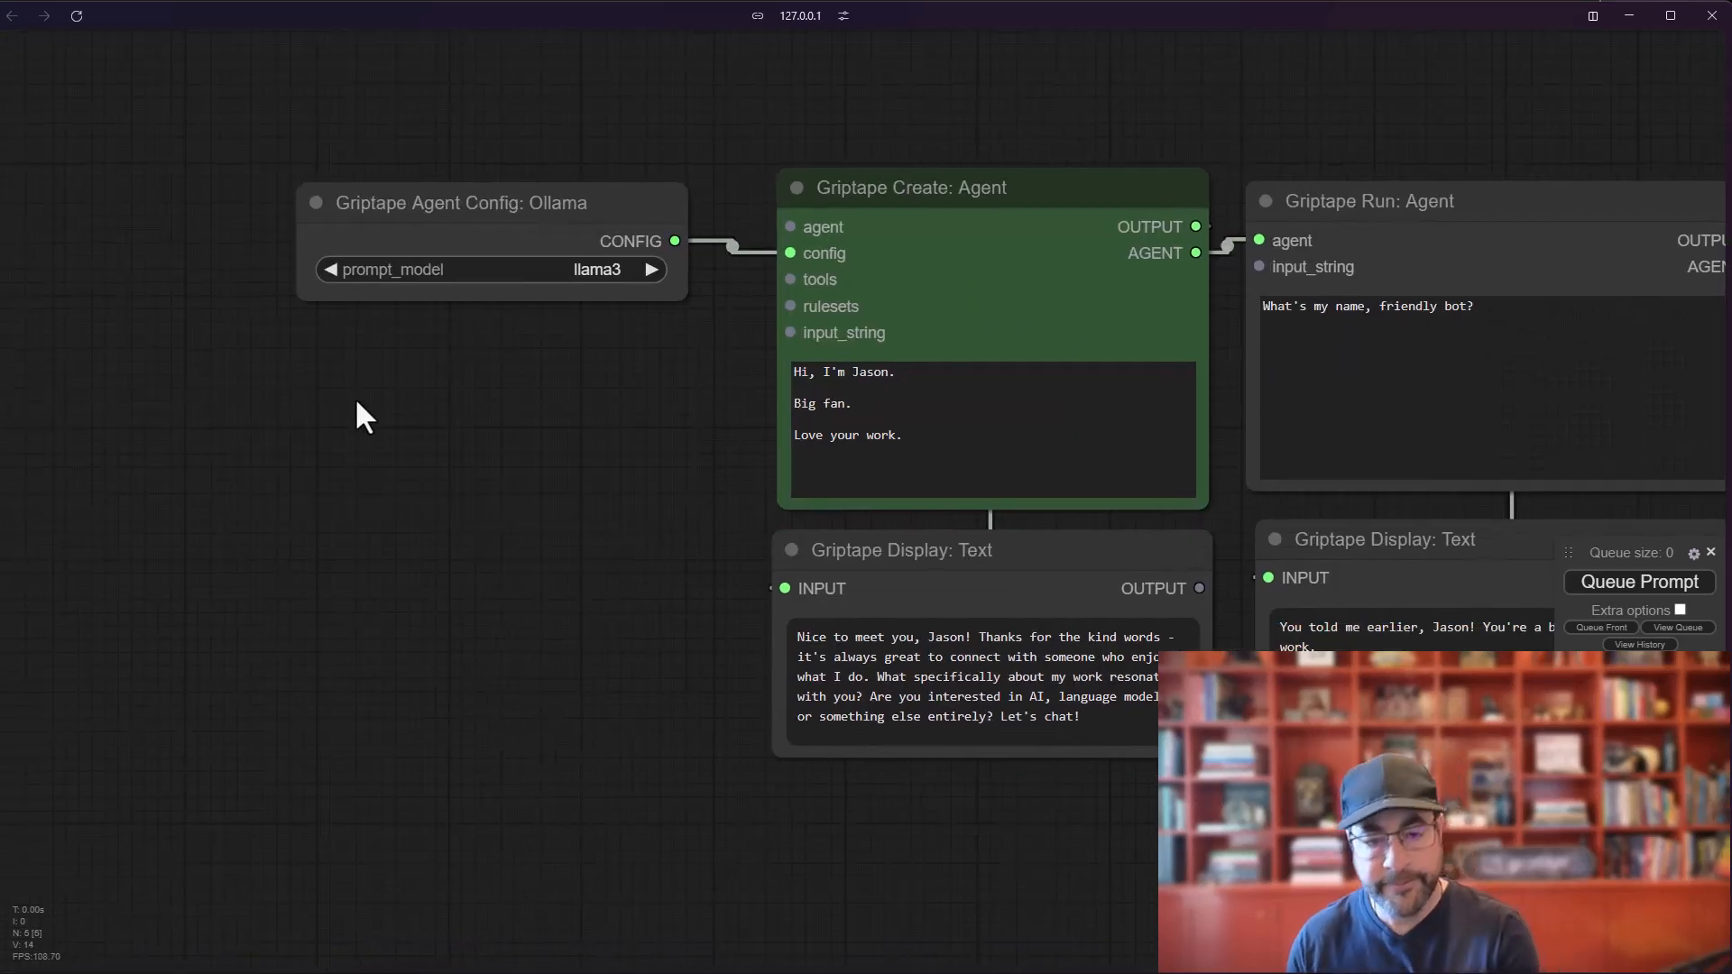
- Add a Griptape Tool: DateTime node beneath the Ollama config and connect its TOOL output to the Create: Agent's tools input
right_click(350, 397)
click(388, 537)
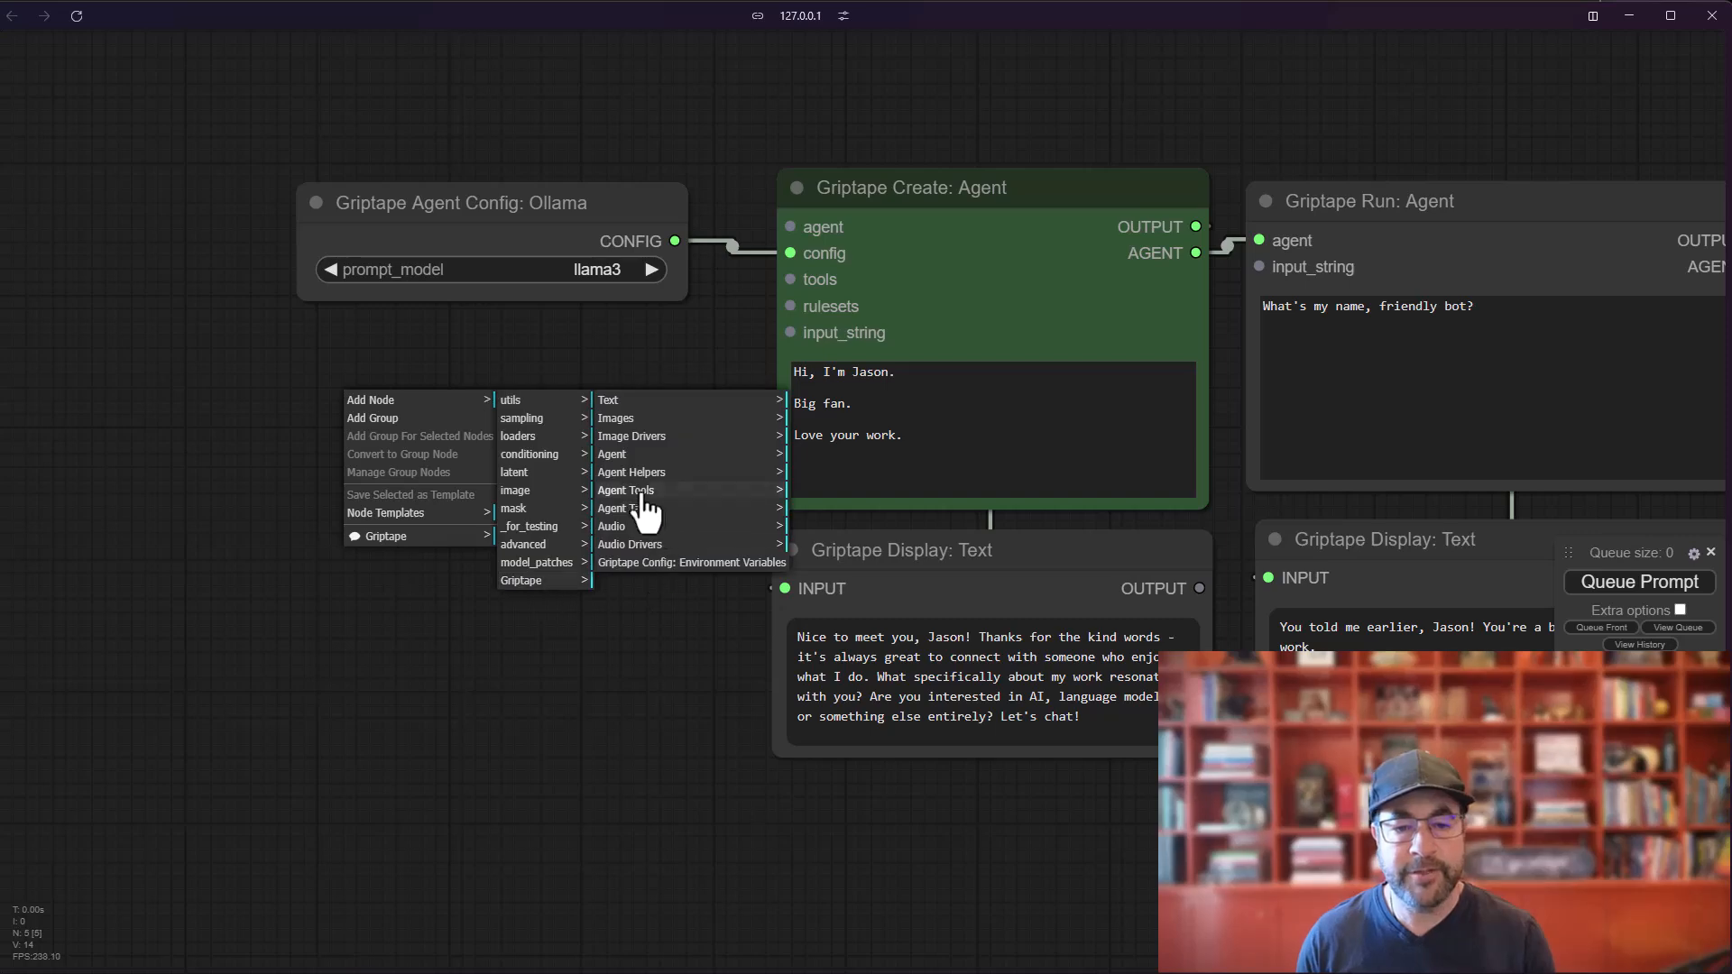
click(686, 491)
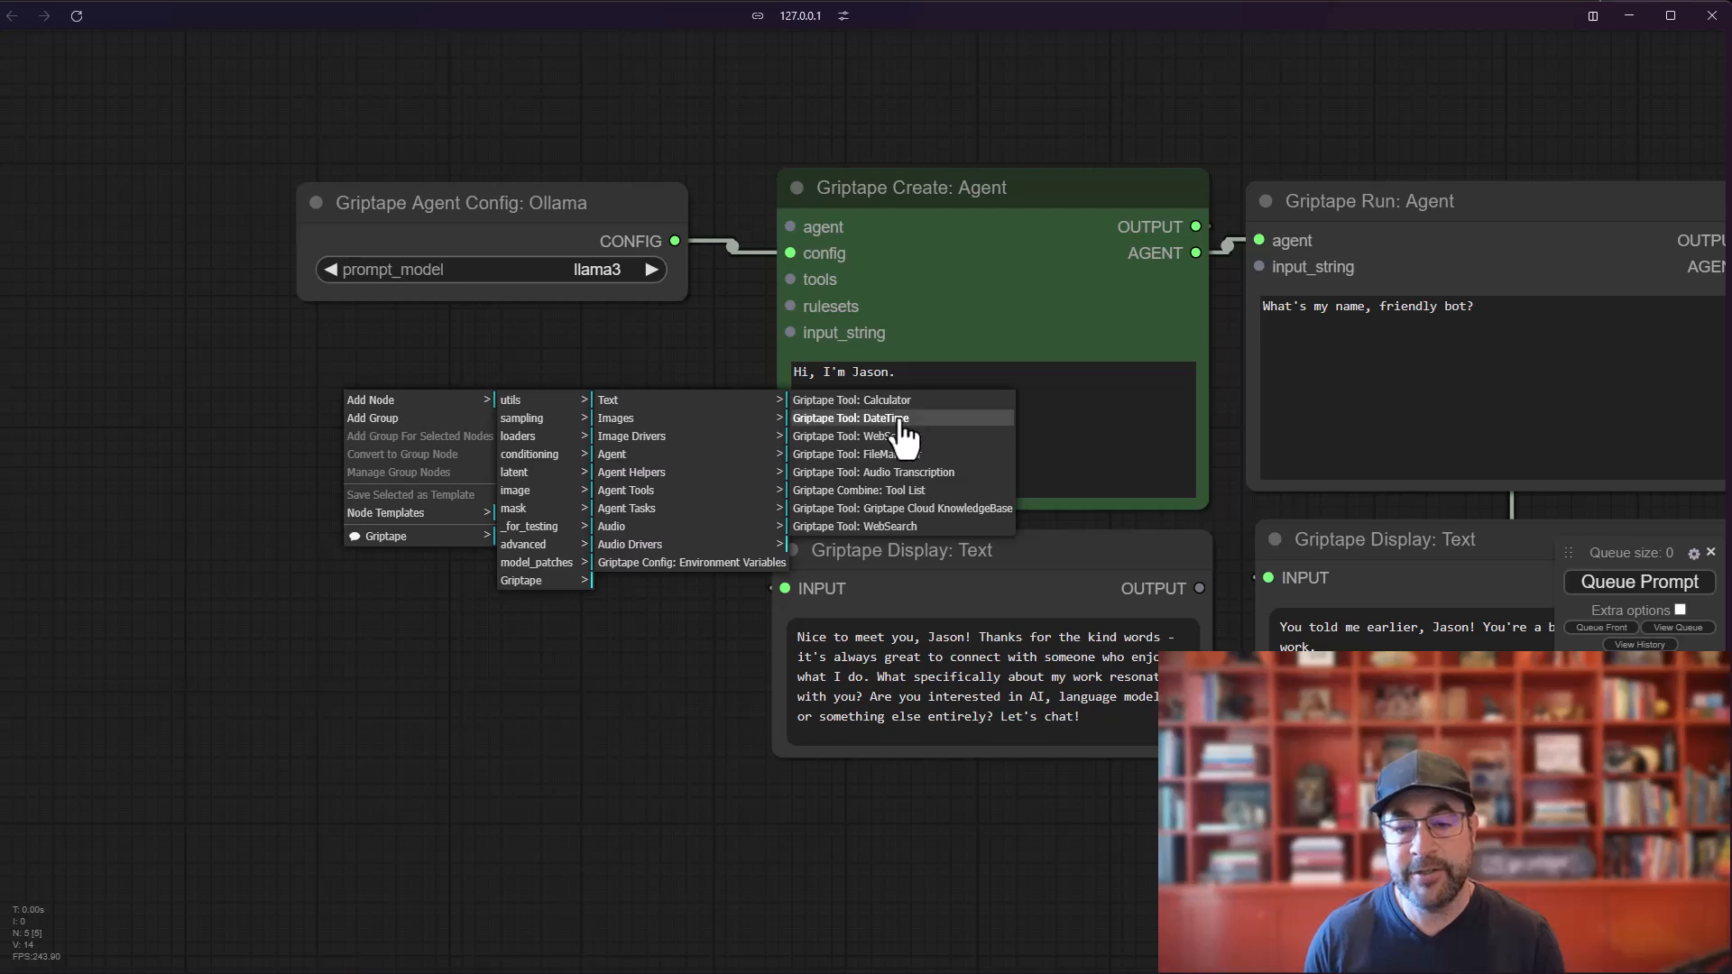
click(902, 419)
drag(589, 390, 419, 388)
drag(595, 433, 790, 279)
- Disconnect the Ollama config node from the Create: Agent node, and adjust the positions of the config and DateTime nodes
drag(610, 206, 512, 185)
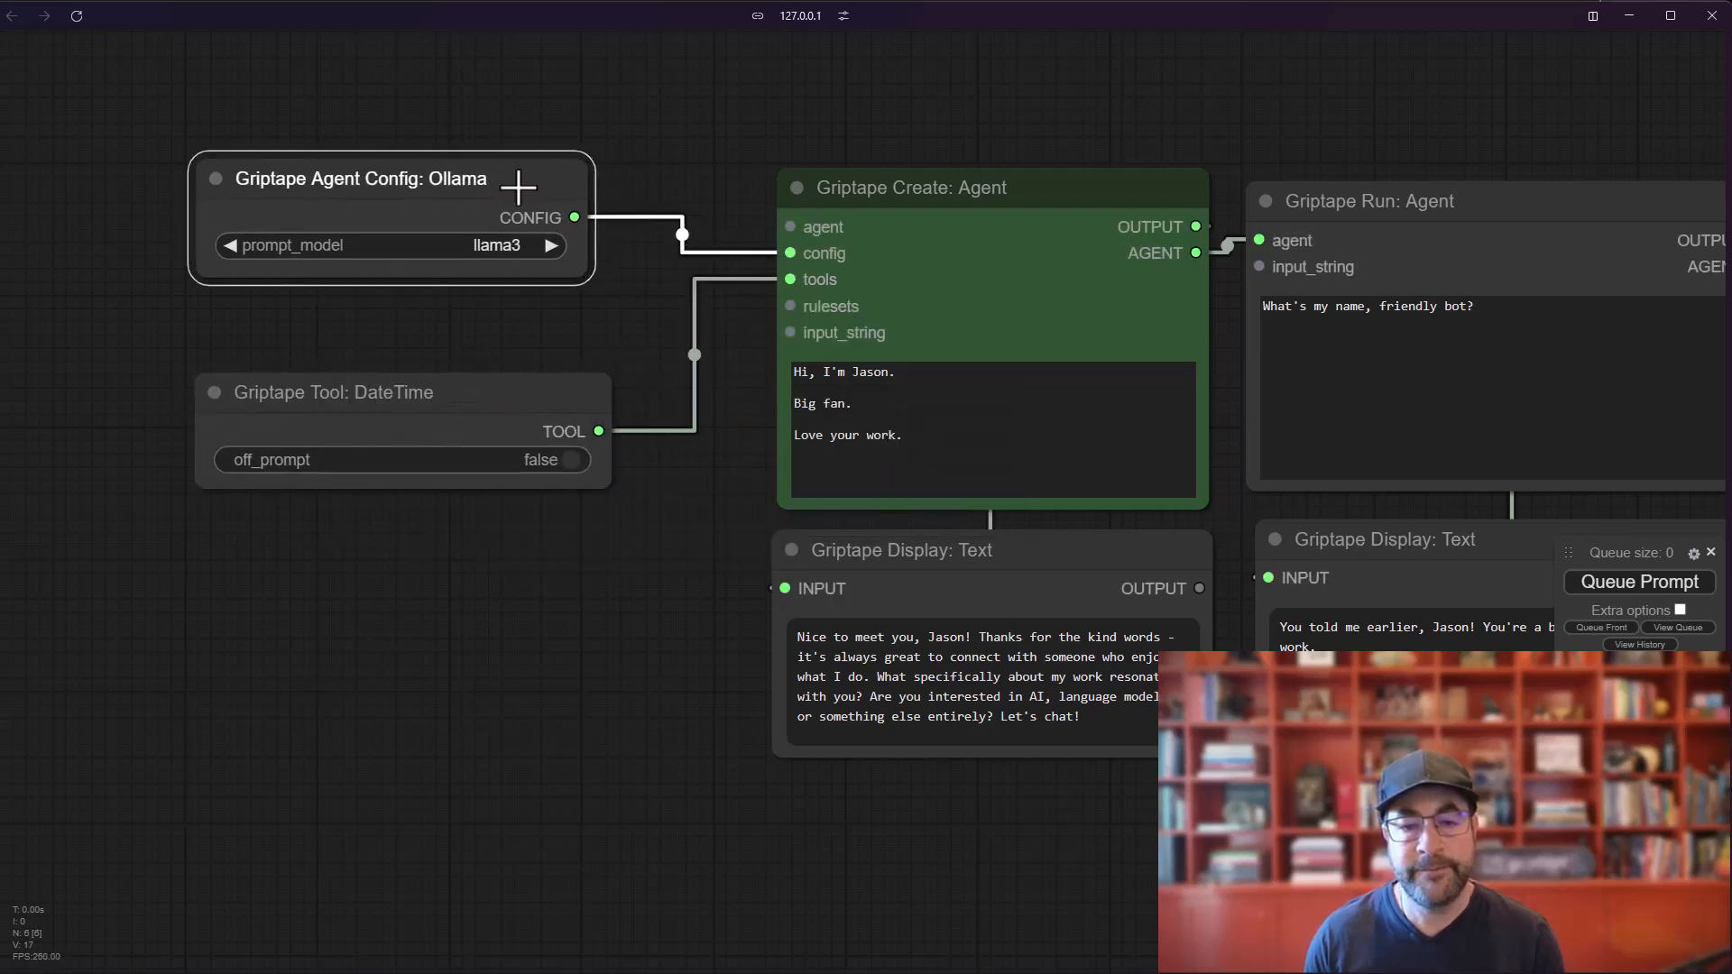
click(683, 236)
click(706, 255)
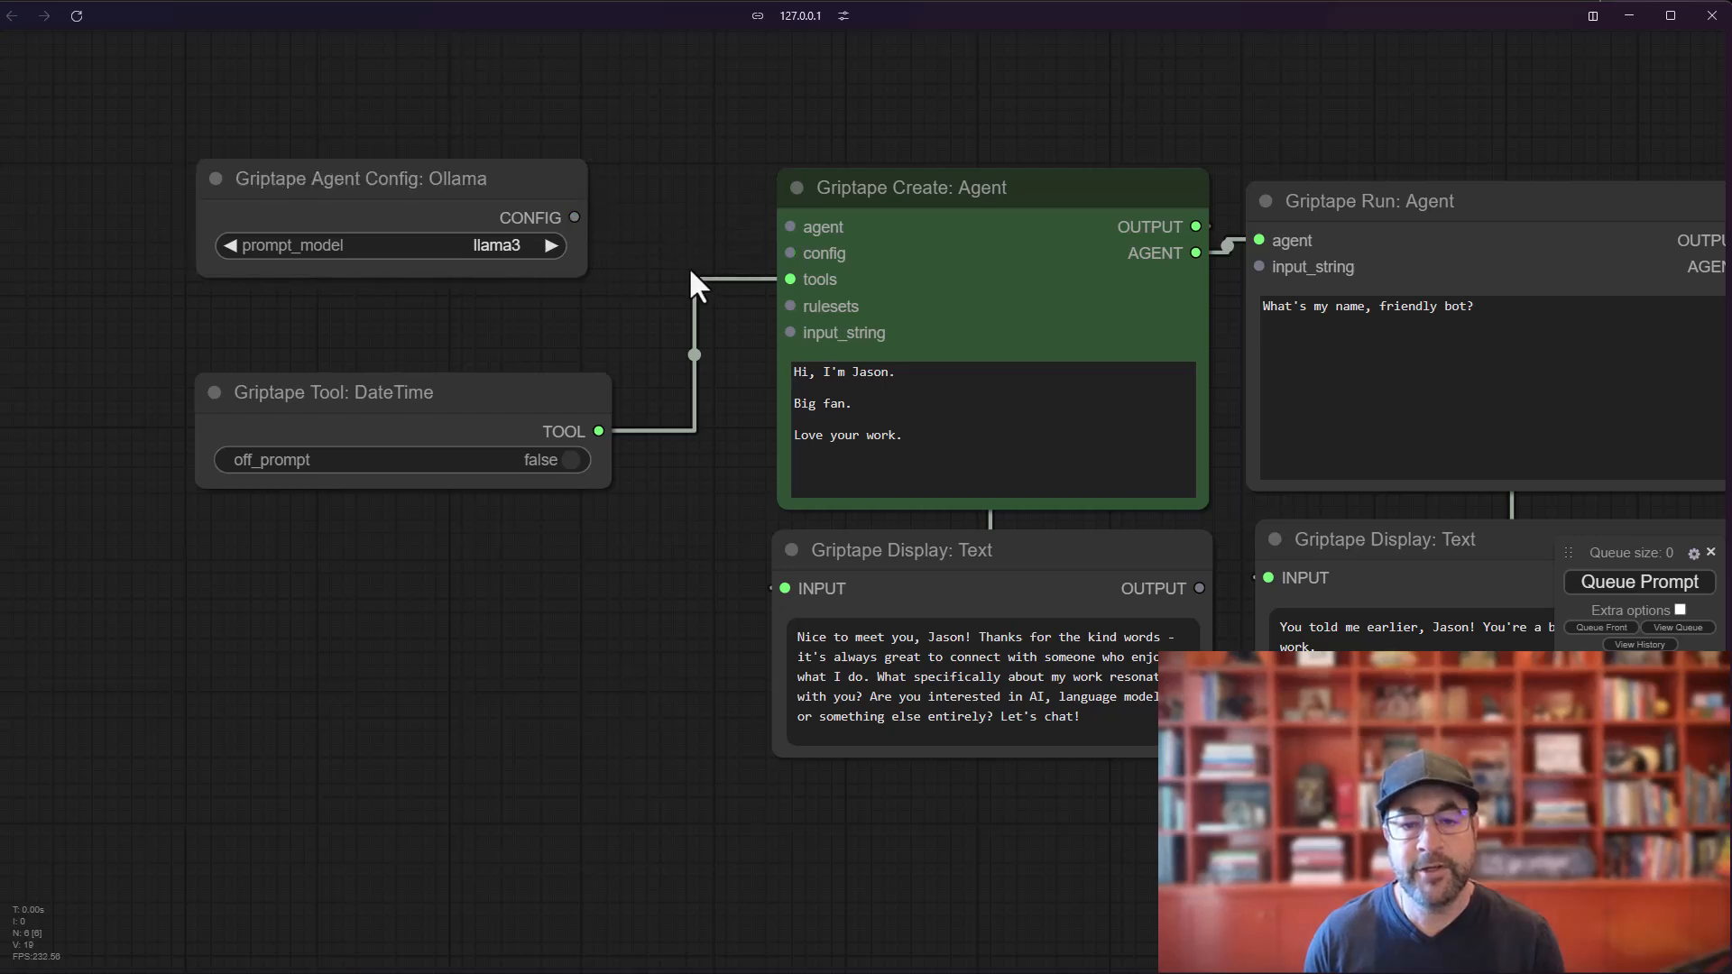
drag(703, 488, 533, 469)
scroll(533, 467, down, 1)
mouse_move(316, 391)
mouse_down()
mouse_move(341, 384)
mouse_move(324, 379)
mouse_up()
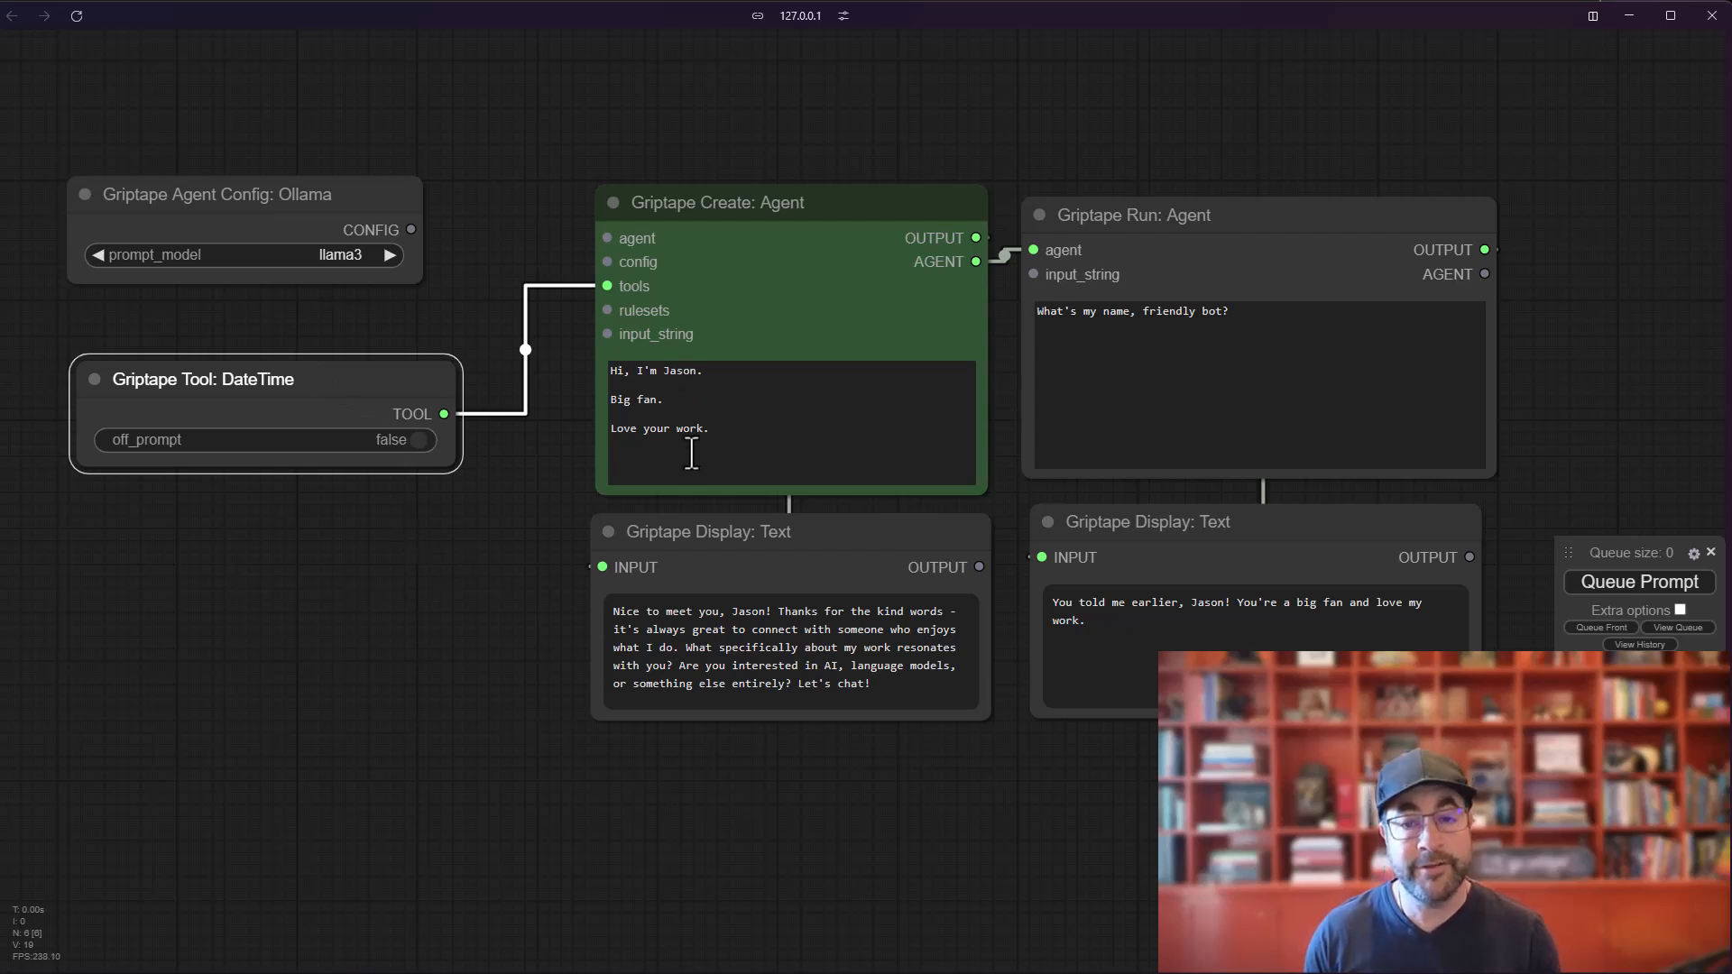
- Replace the Run: Agent prompt with "What day is it?" and queue the prompt
click(1091, 352)
key(ctrl+a)
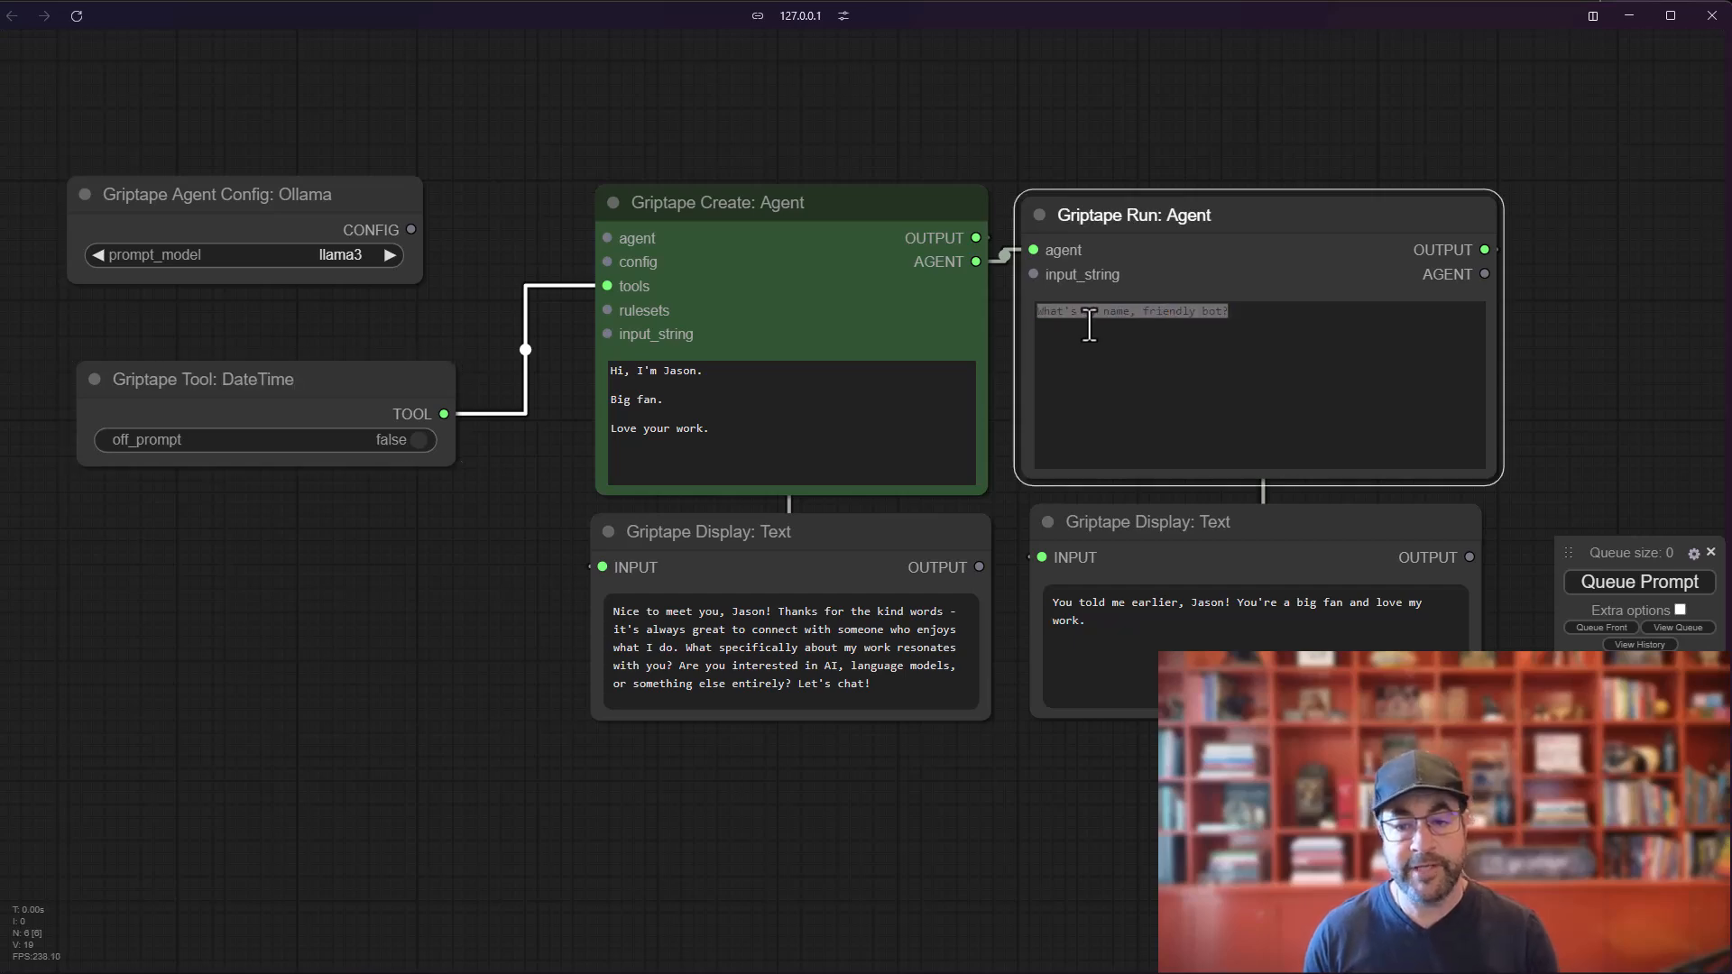
text(What day is it?)
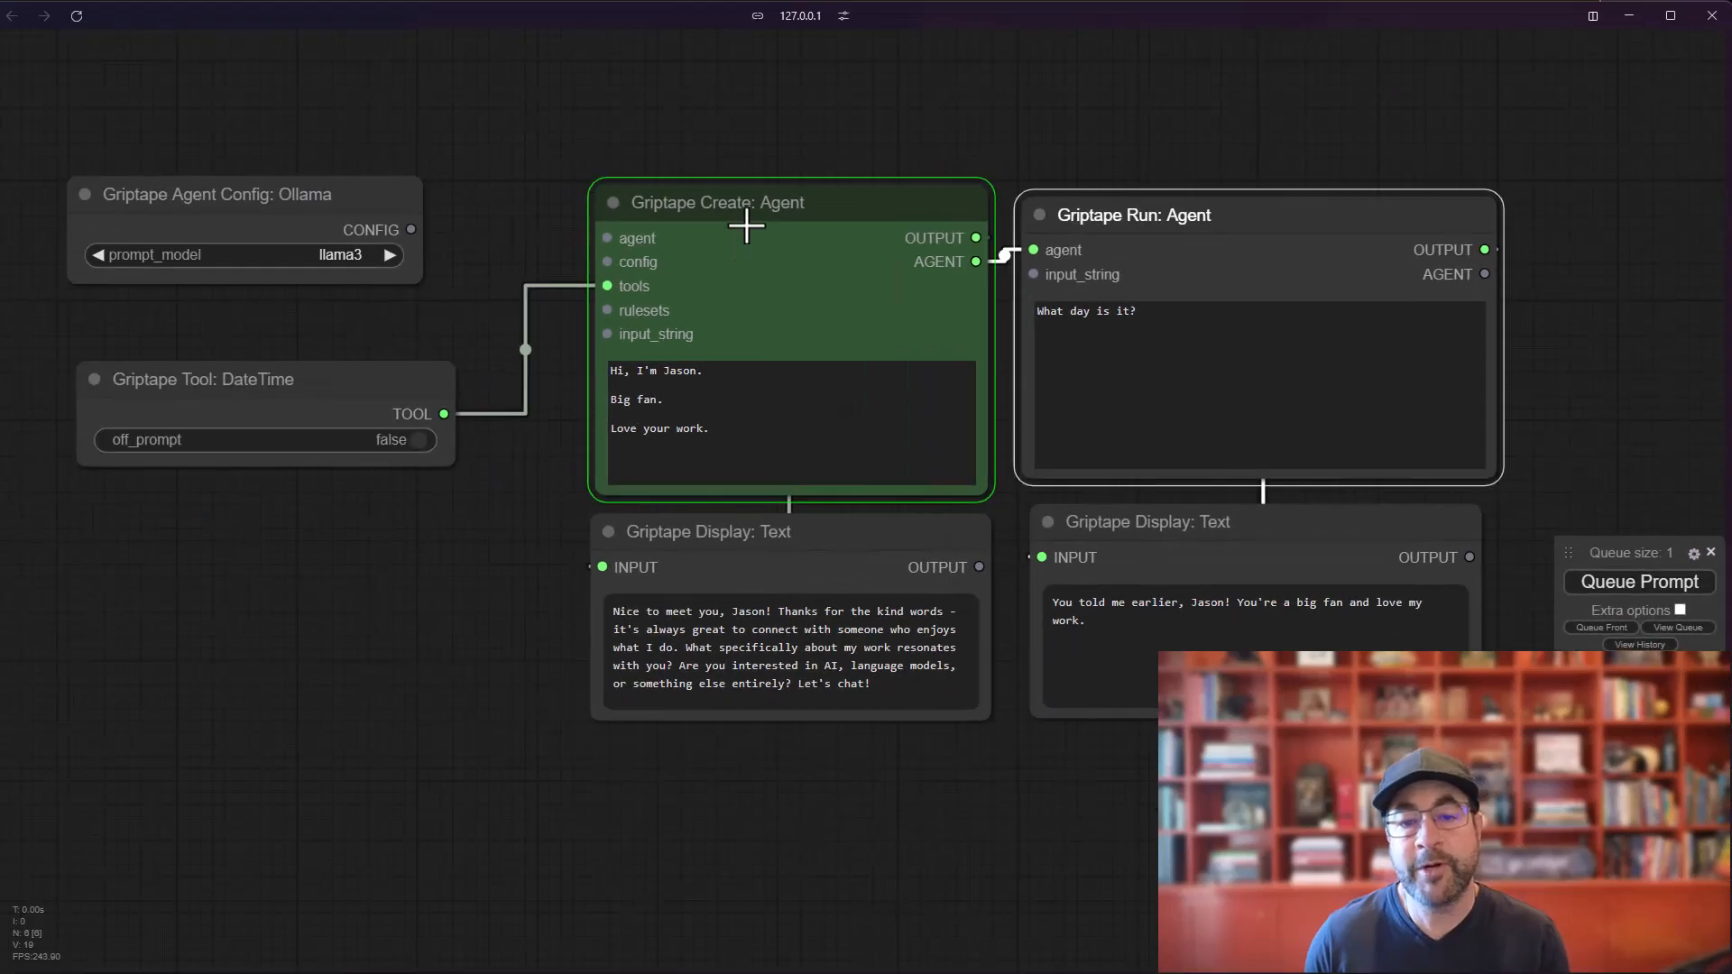
click(411, 27)
- Examine the answers in both Display: Text nodes and the agent and DateTime tool nodes behind them
drag(753, 205, 753, 205)
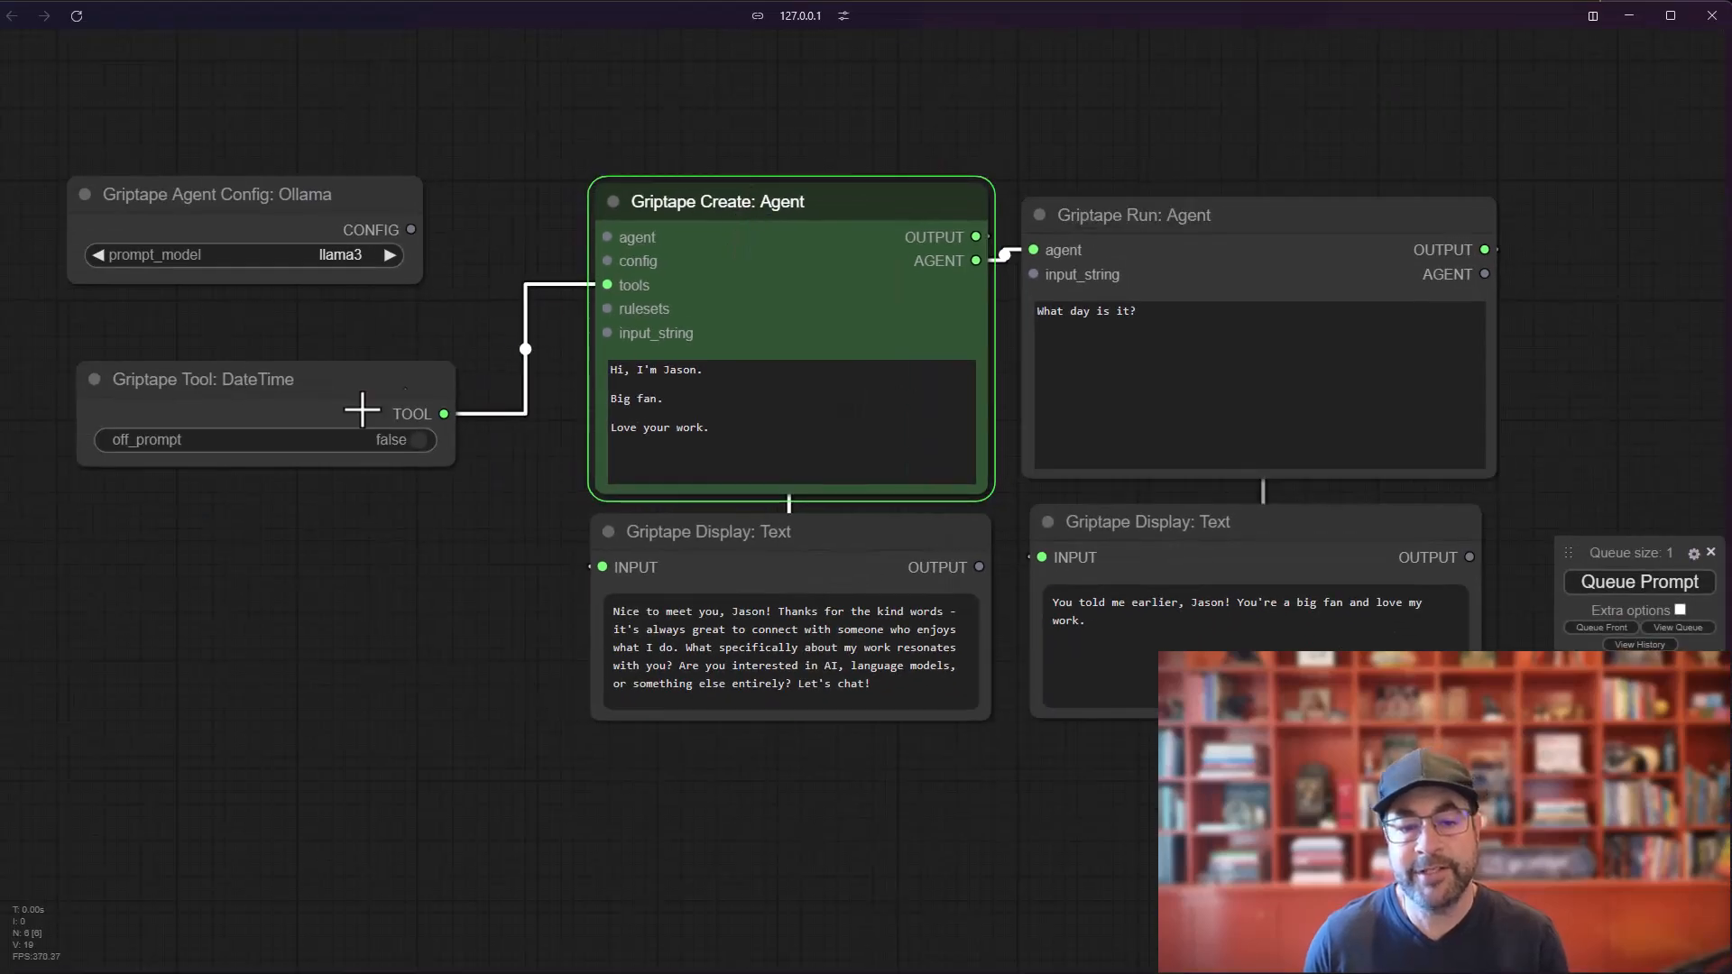
drag(371, 380, 375, 375)
click(710, 546)
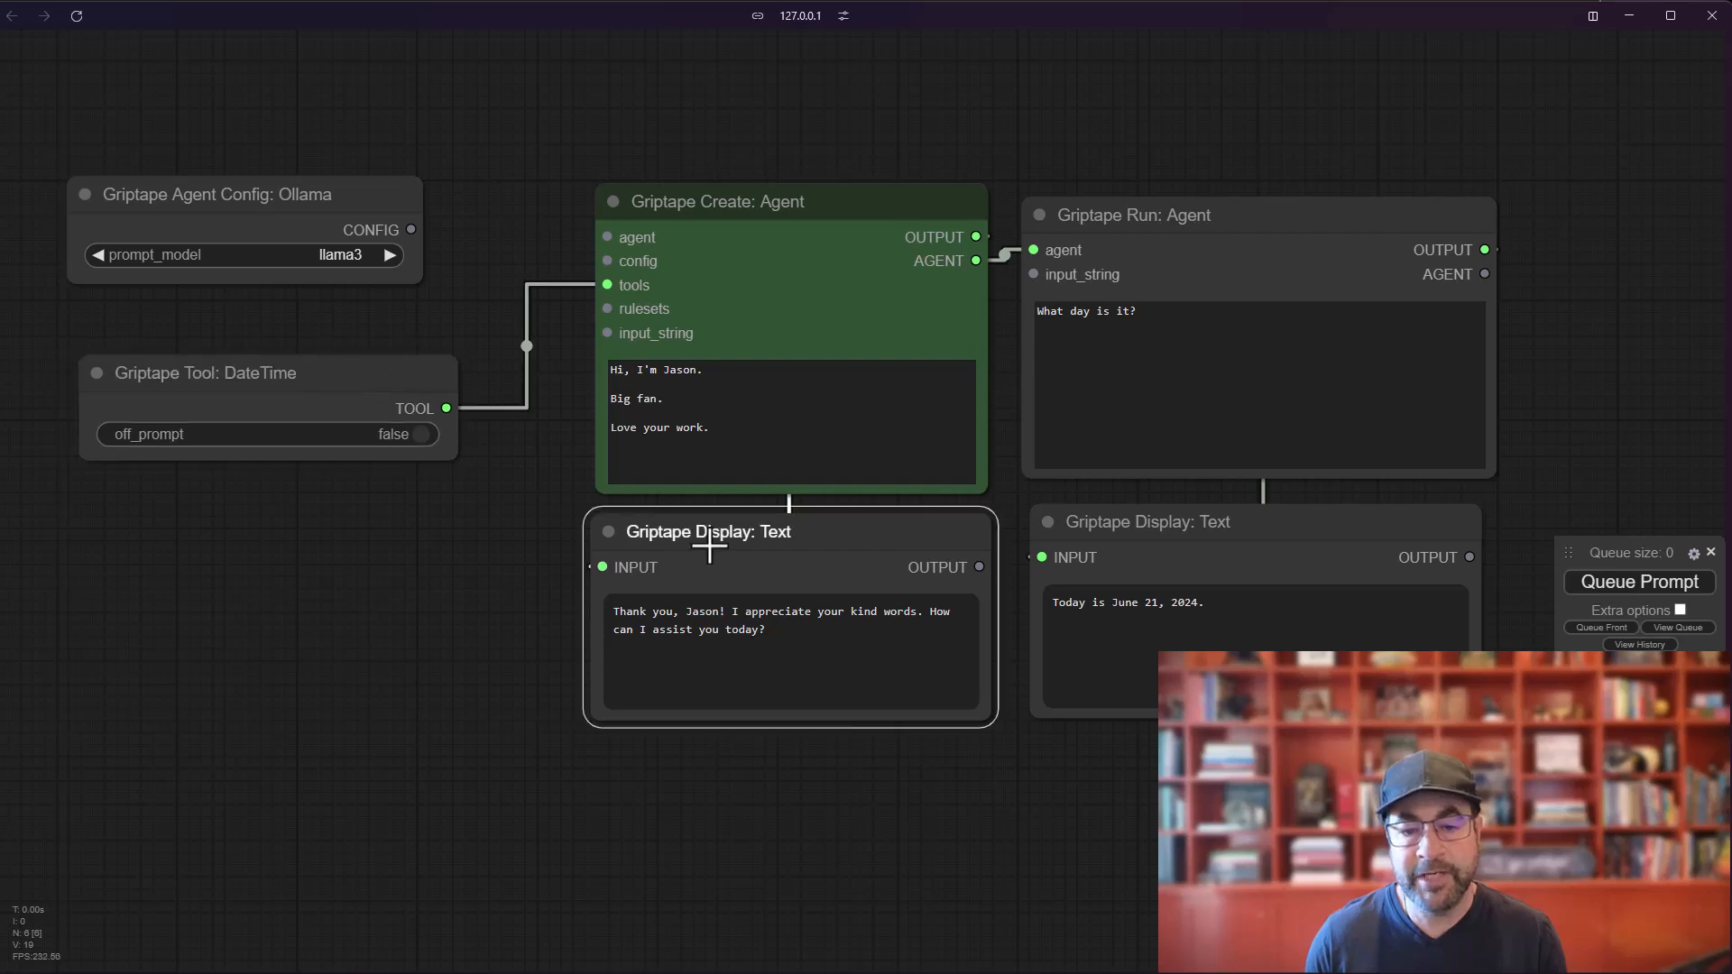
scroll(550, 659, up, 2)
drag(544, 658, 452, 648)
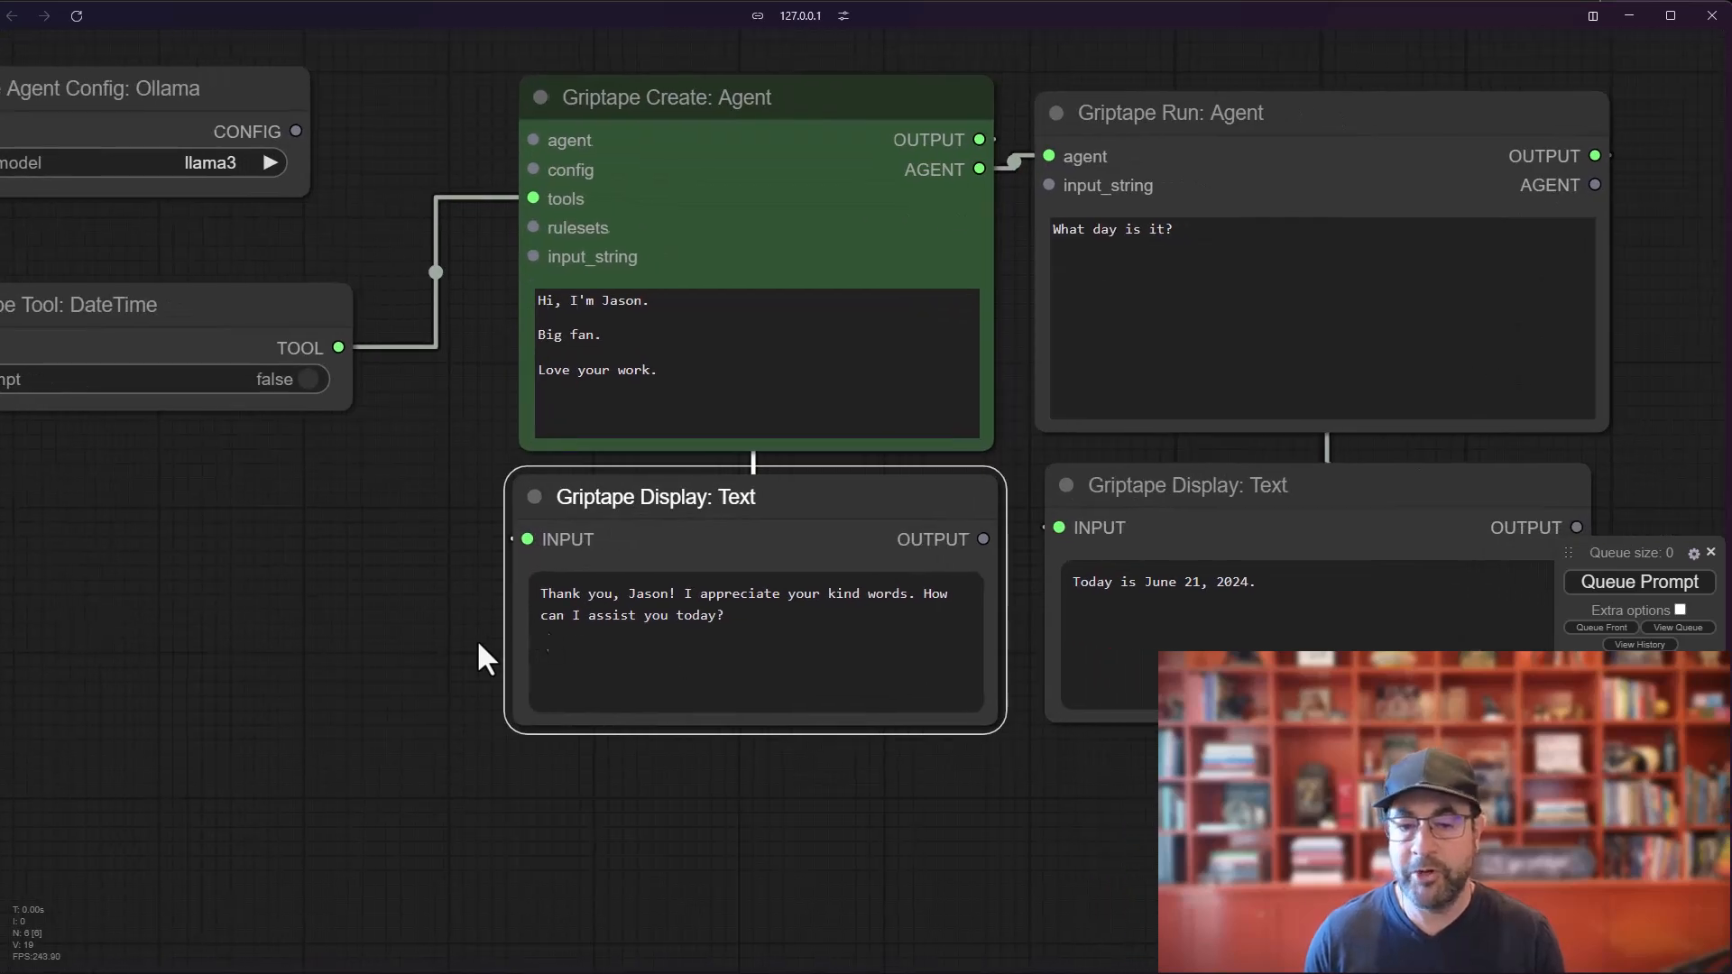
scroll(442, 605, down, 1)
click(1160, 162)
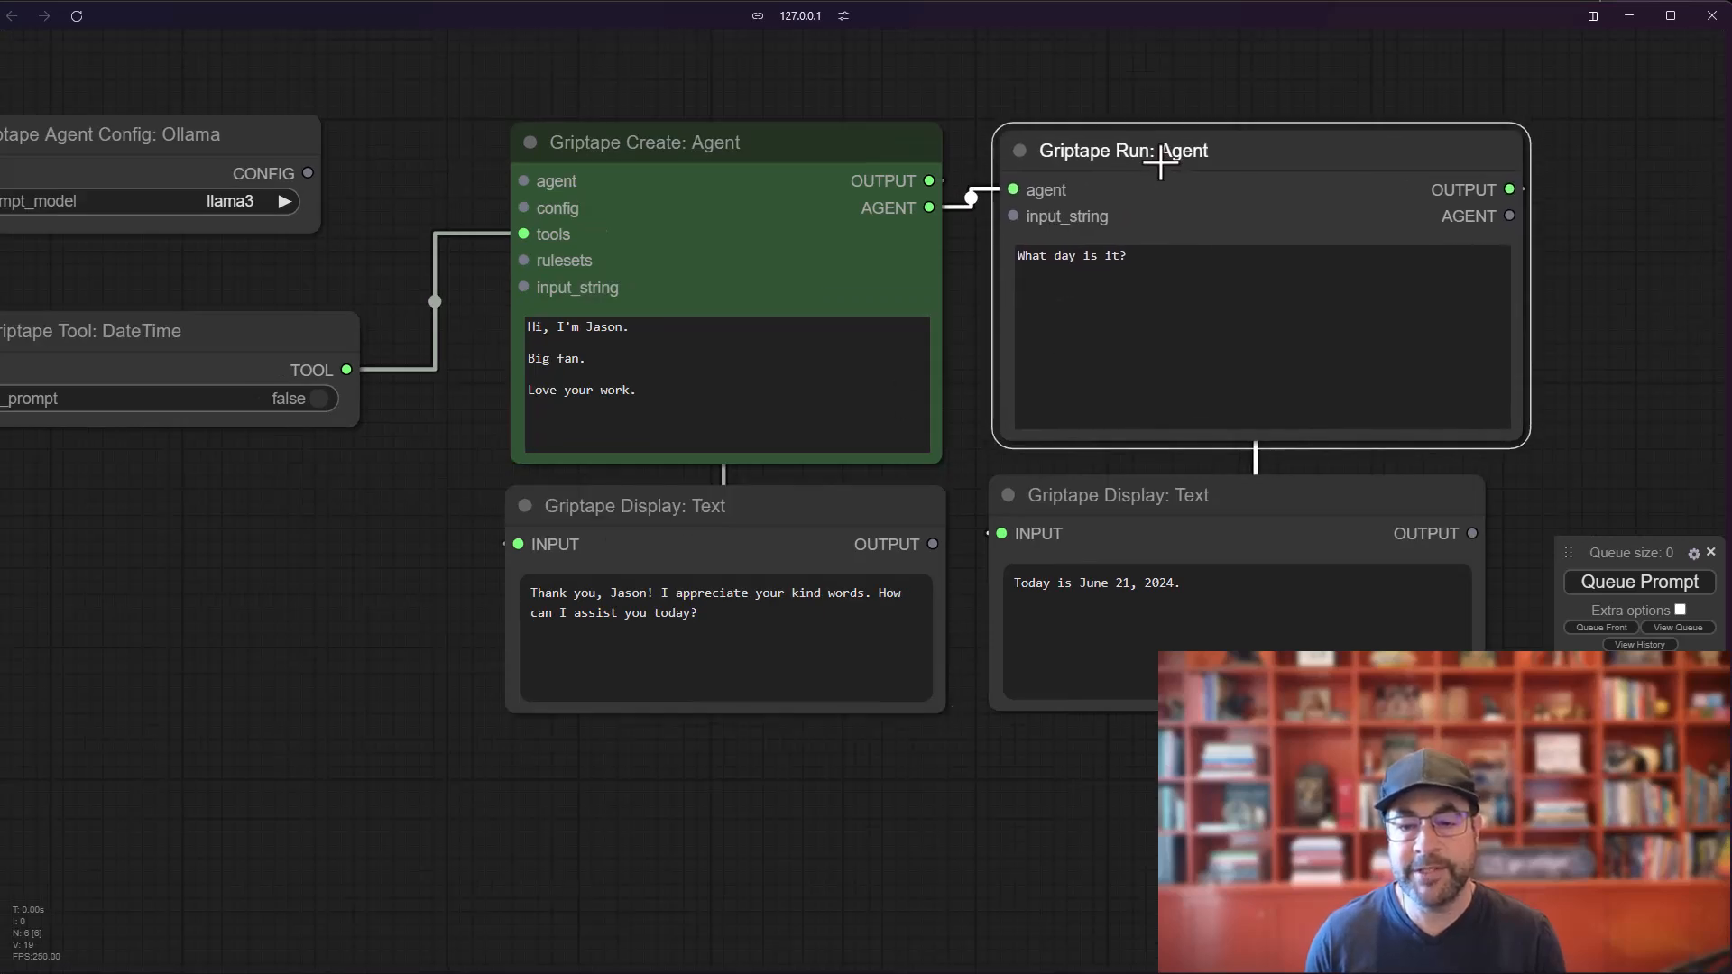
drag(1160, 162, 1157, 168)
drag(1134, 497, 1142, 497)
drag(294, 270, 485, 296)
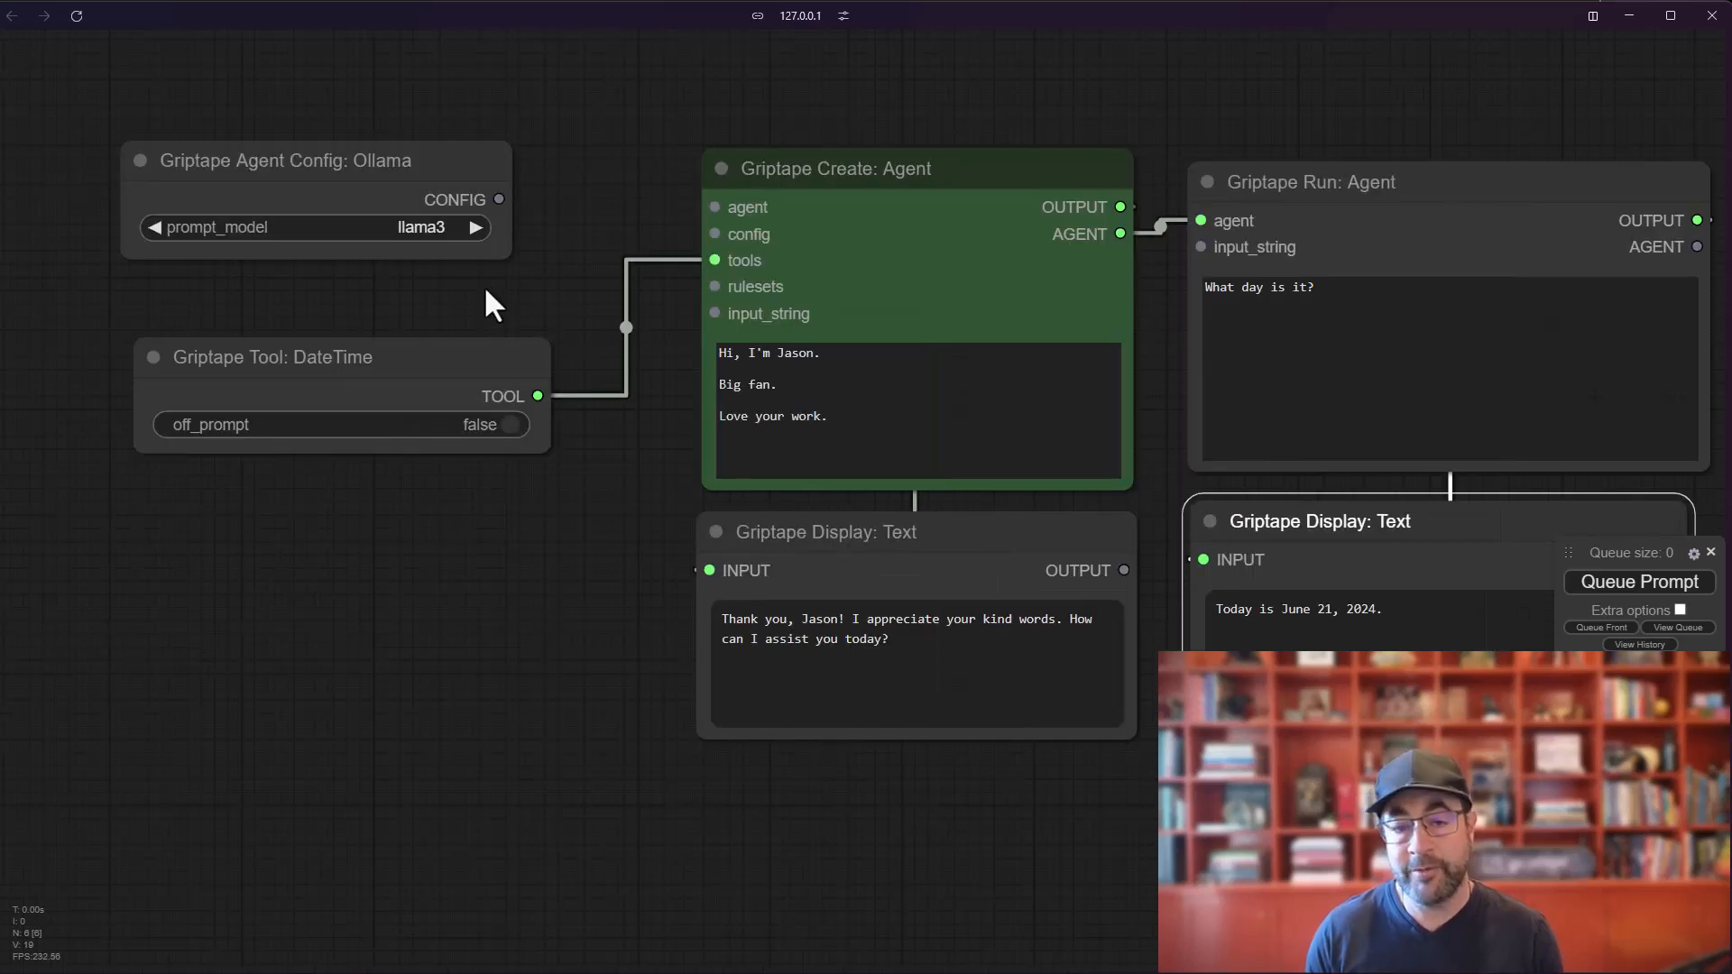
- Reconnect the Ollama config node to the Create: Agent node's config input and queue the prompt
drag(849, 155, 848, 153)
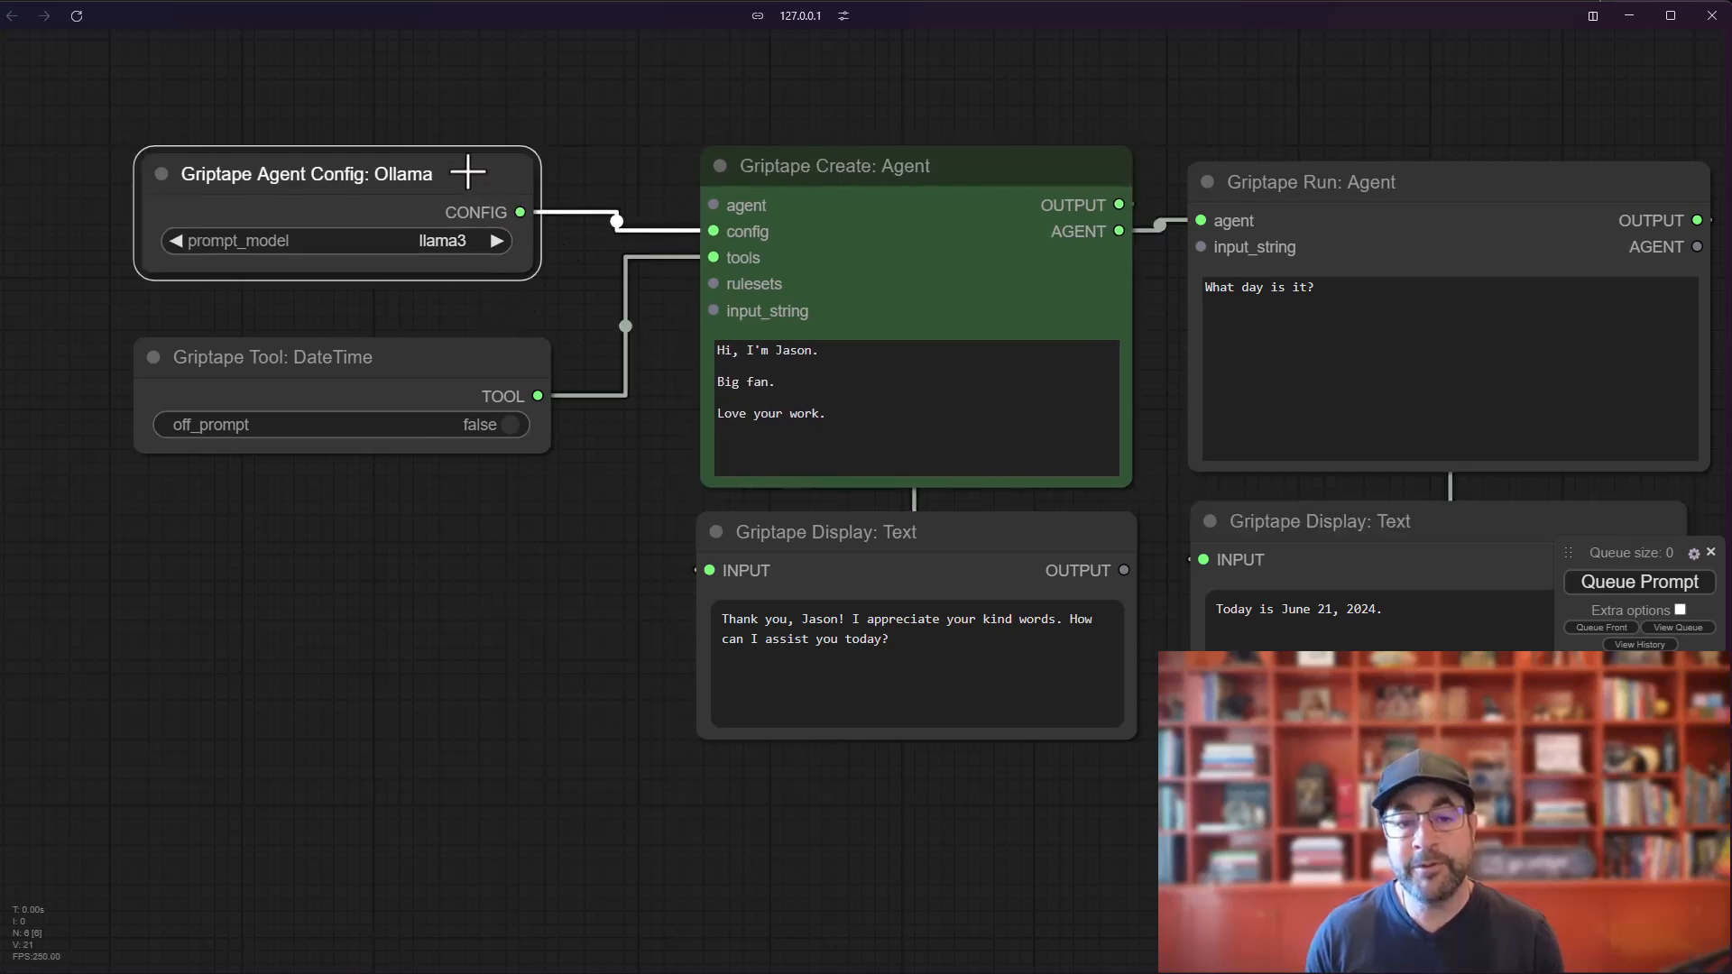
drag(544, 615, 455, 605)
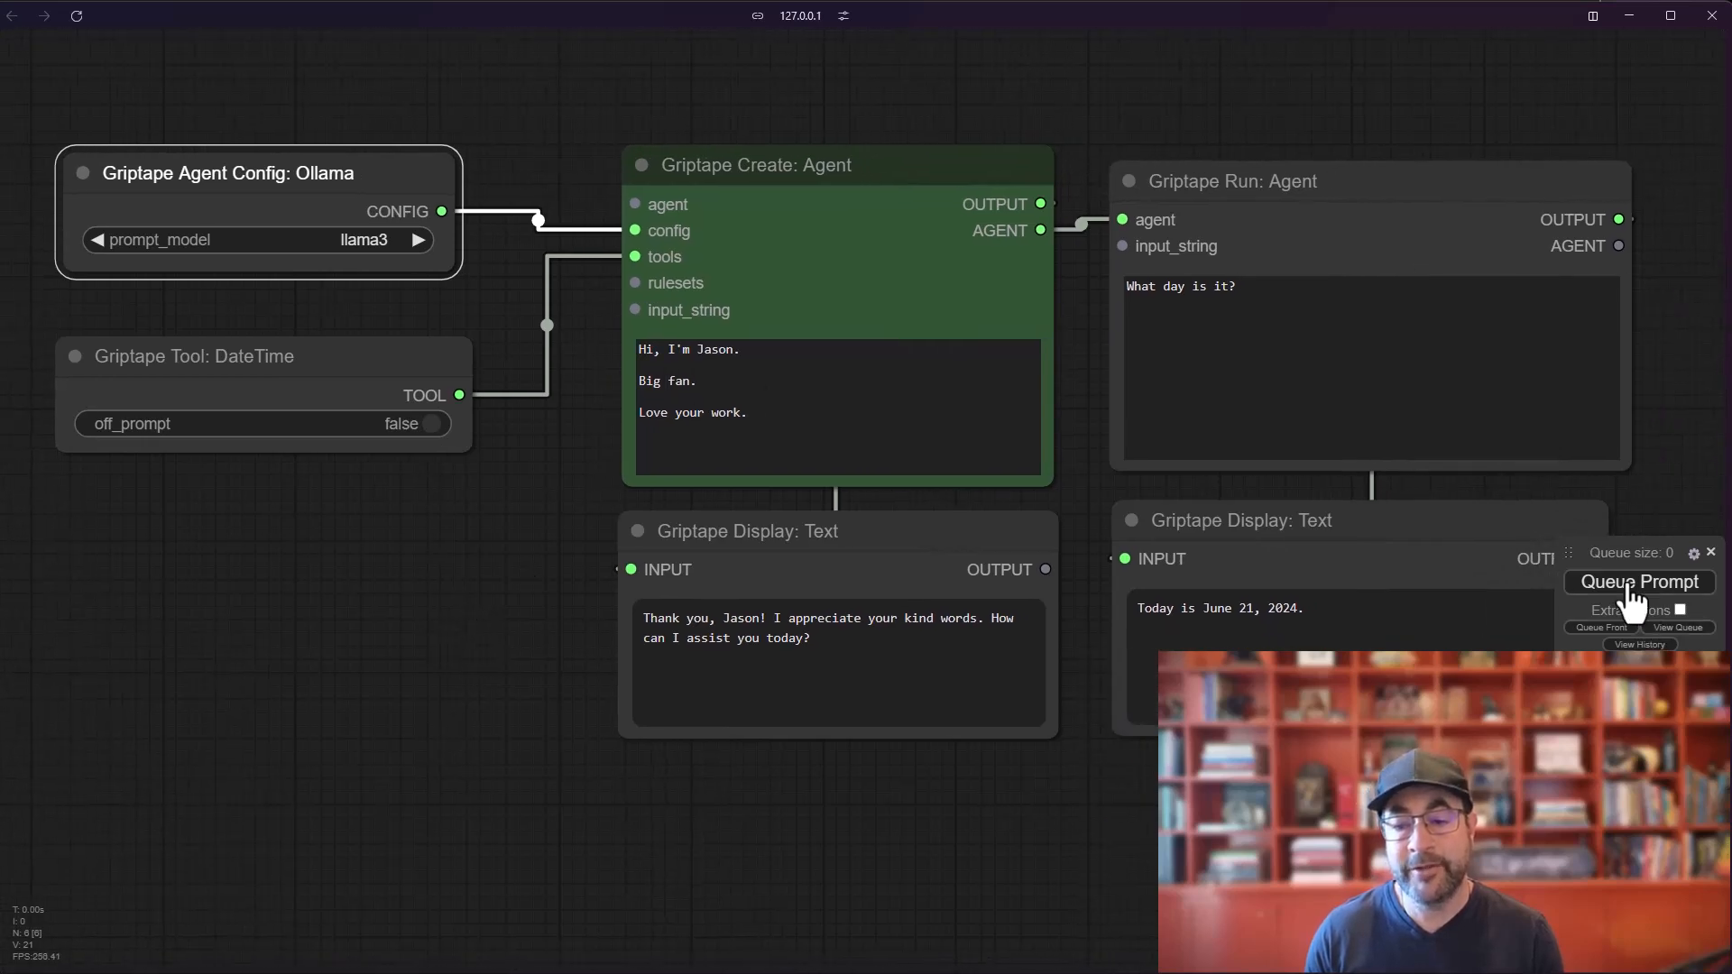
click(1638, 582)
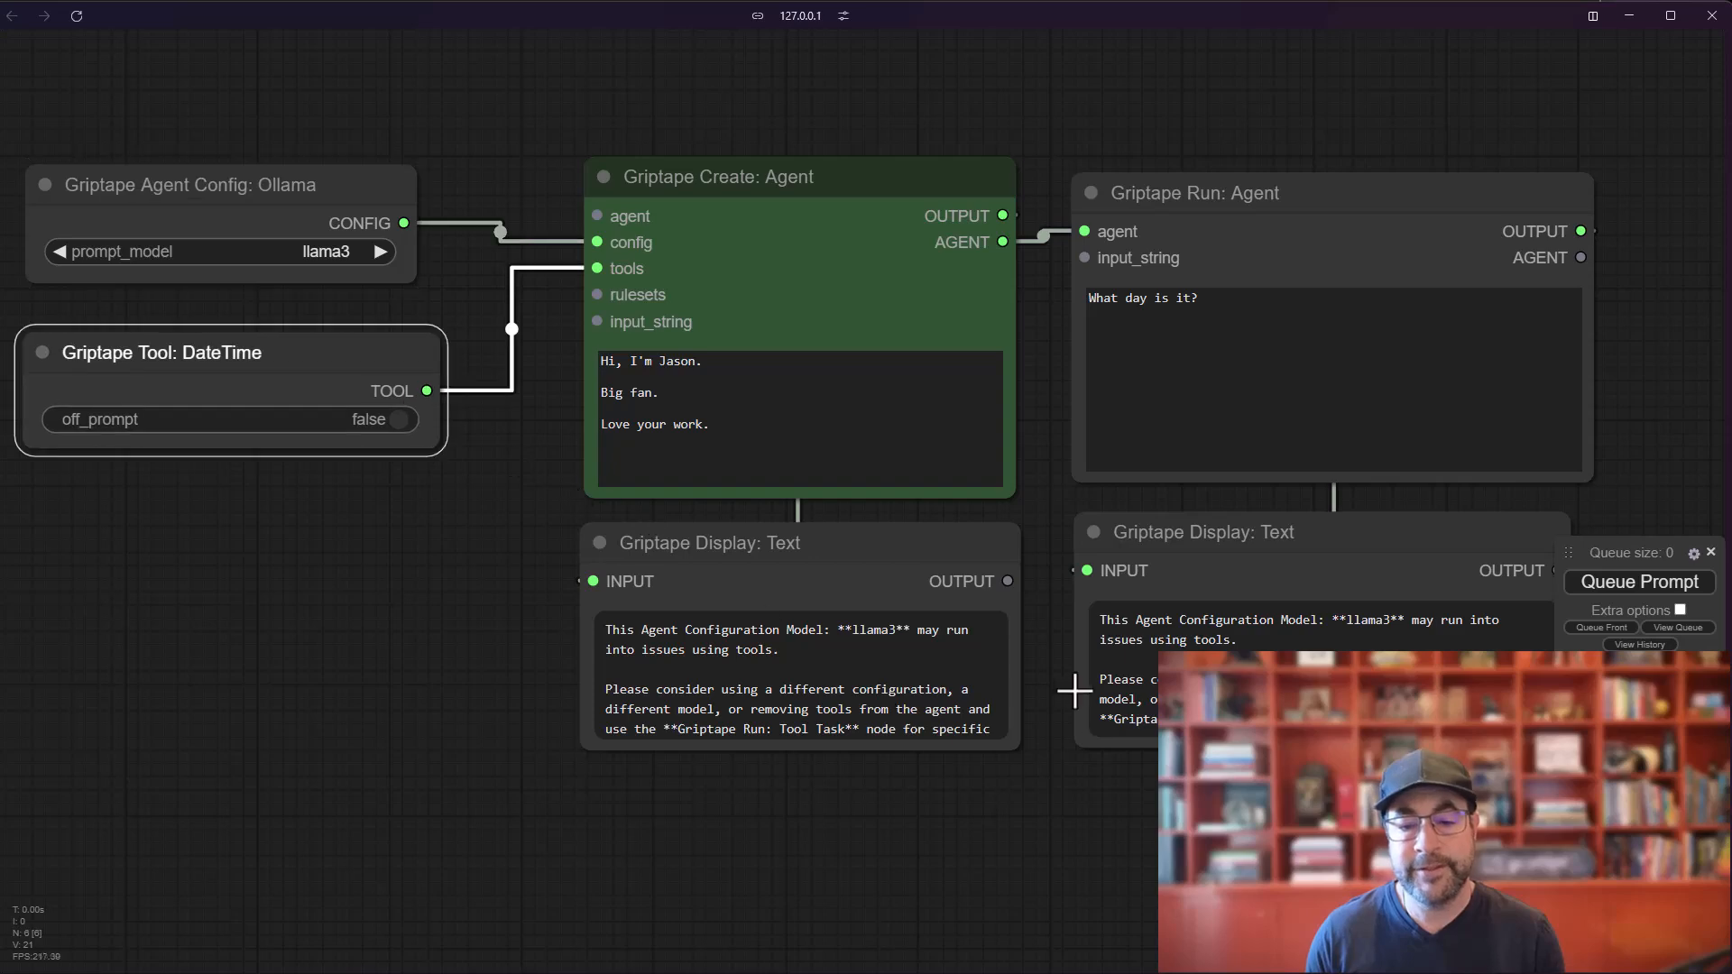
- Enlarge the Display: Text node beneath Create: Agent and read its full output
drag(1001, 740, 1015, 810)
scroll(496, 692, up, 3)
drag(489, 693, 435, 668)
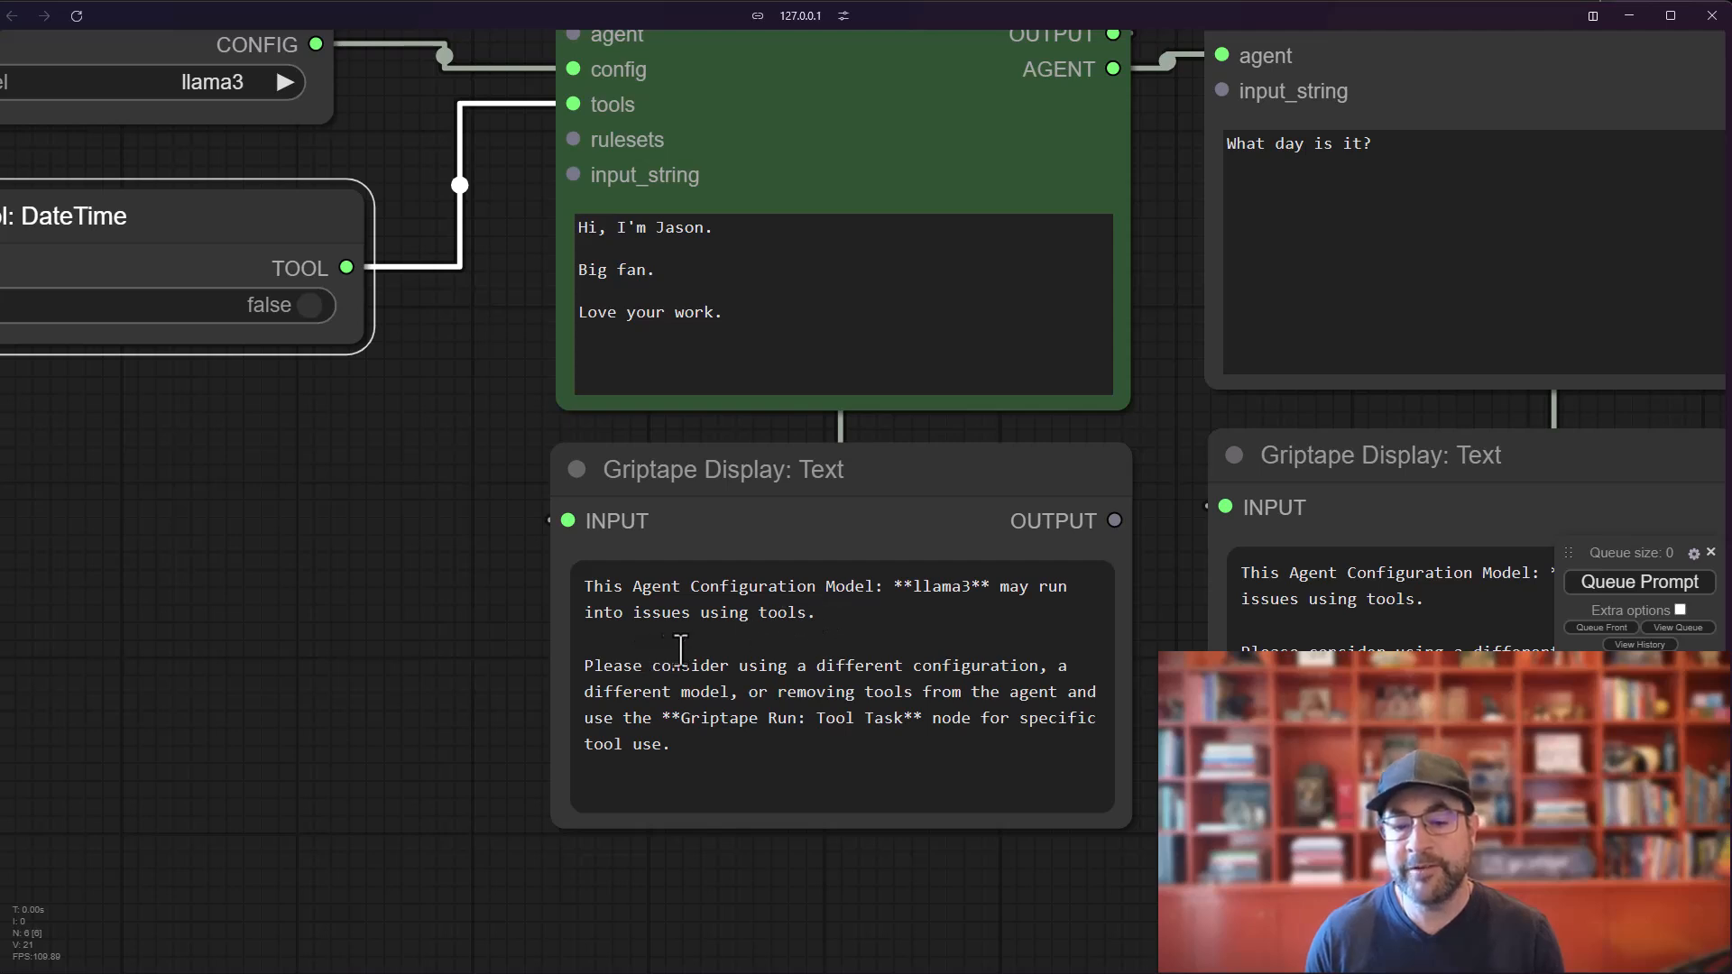
drag(830, 873, 772, 785)
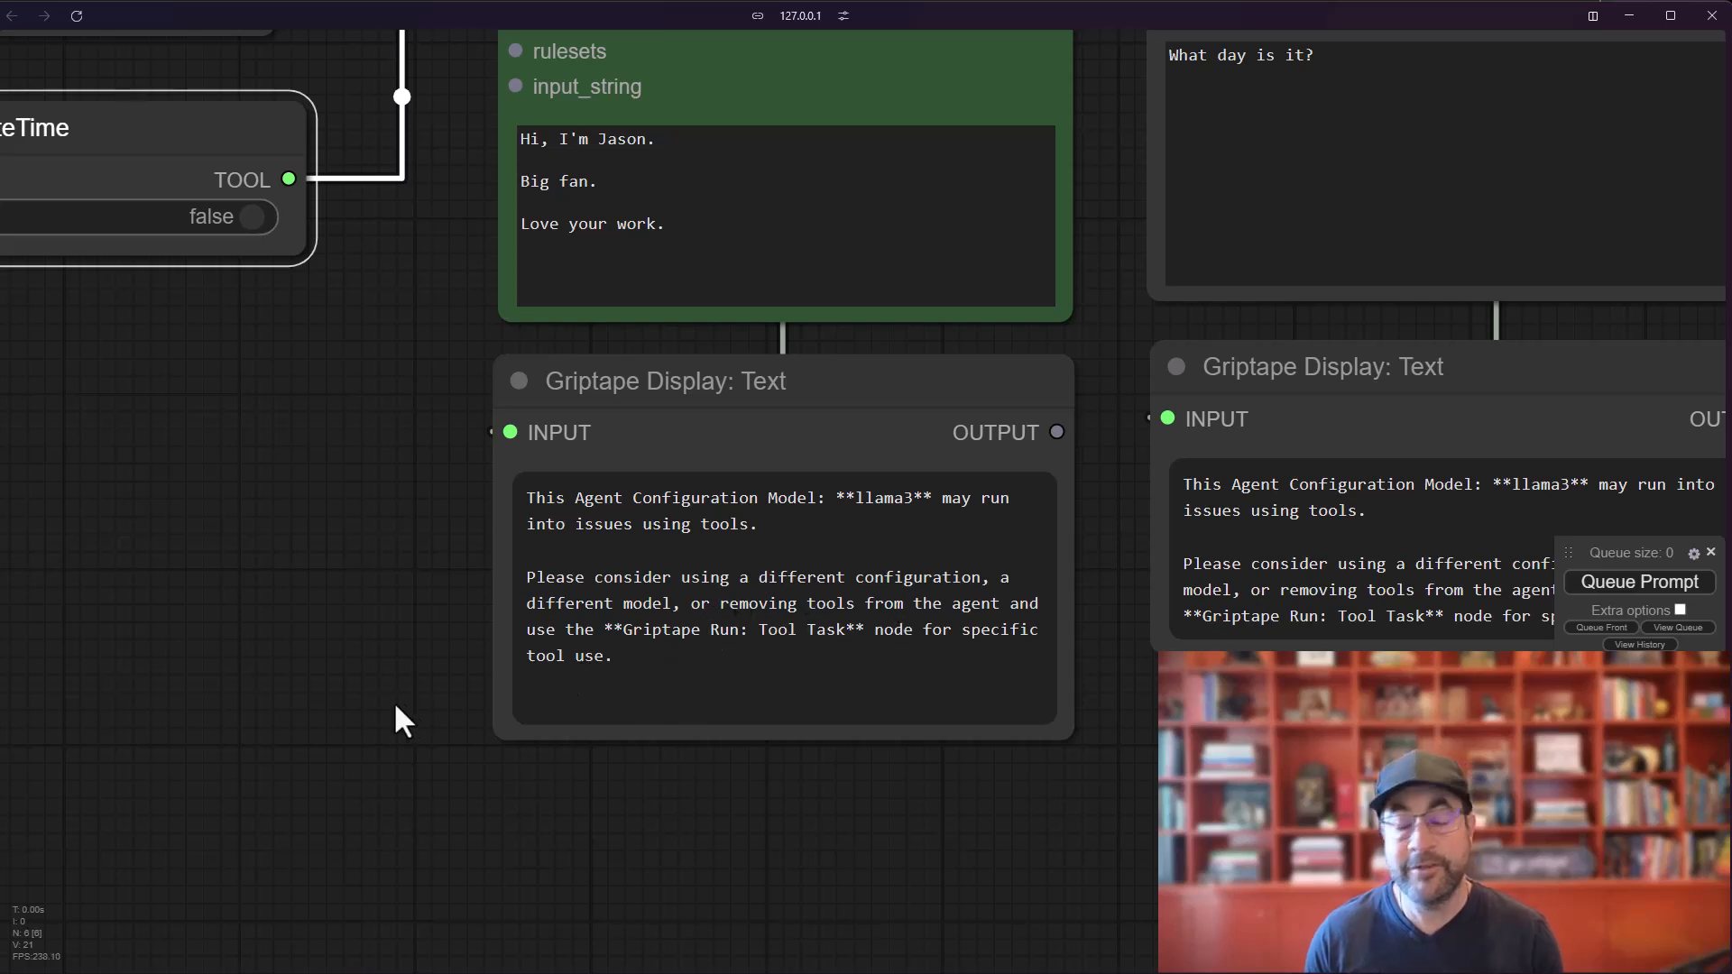
click(356, 660)
scroll(341, 486, down, 3)
drag(341, 113, 545, 323)
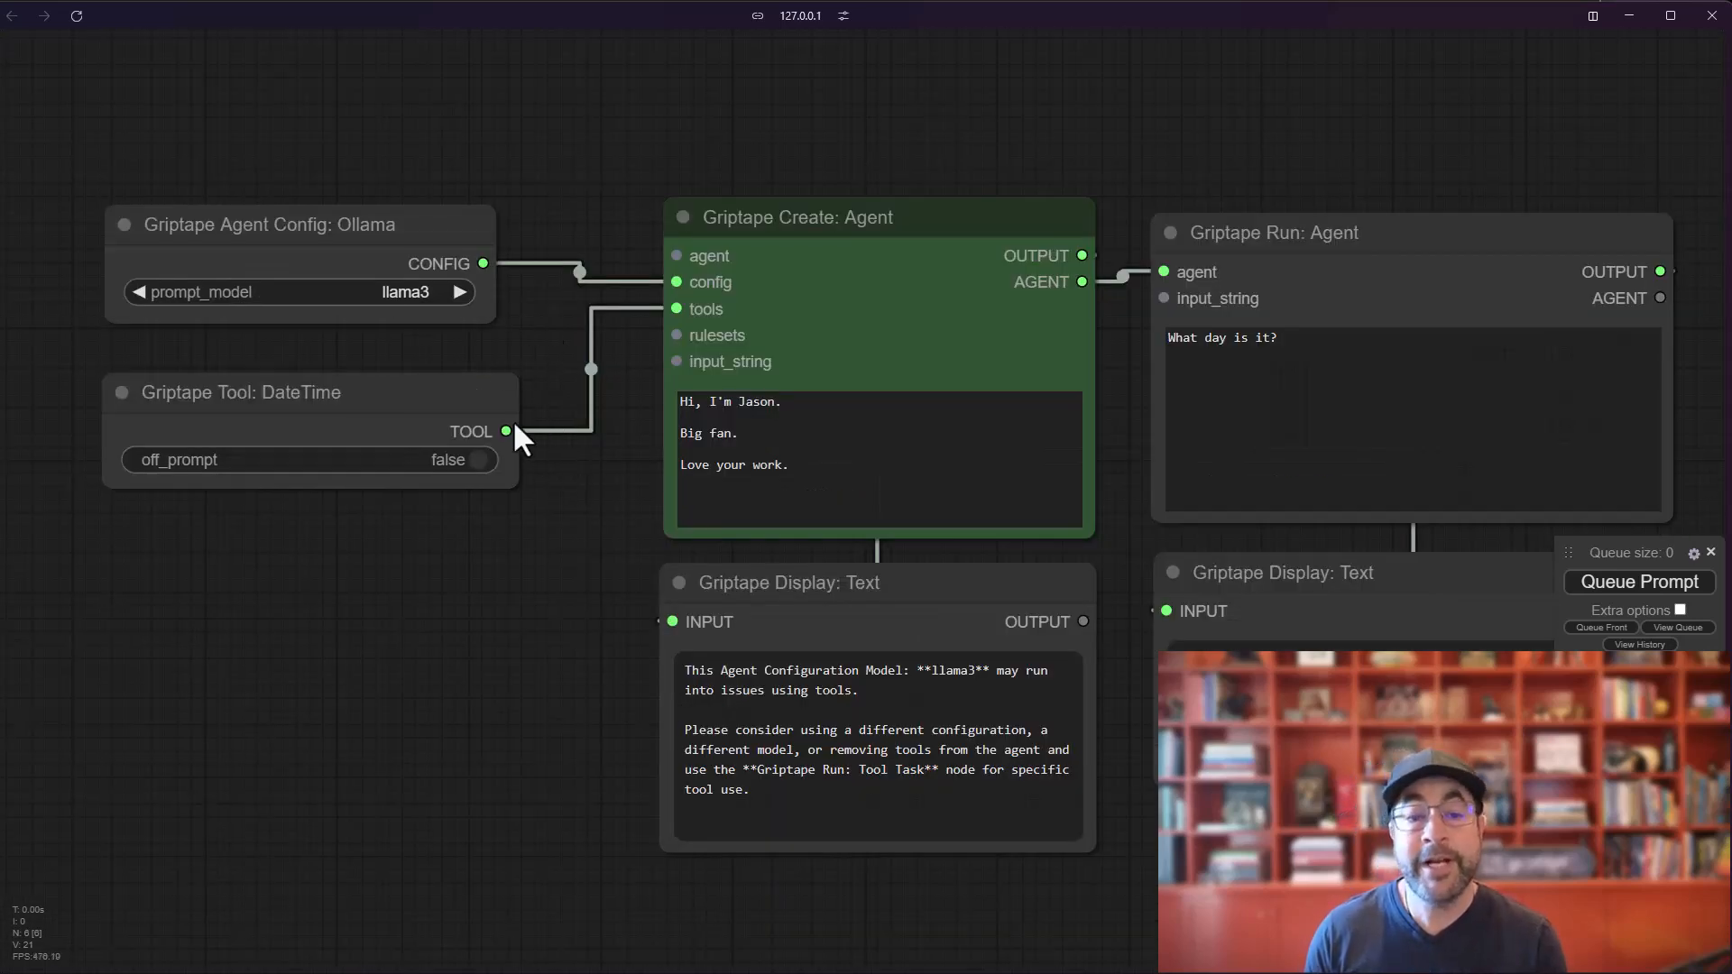
- Move the DateTime tool node farther below the Ollama config node to space the two out
drag(350, 232, 356, 237)
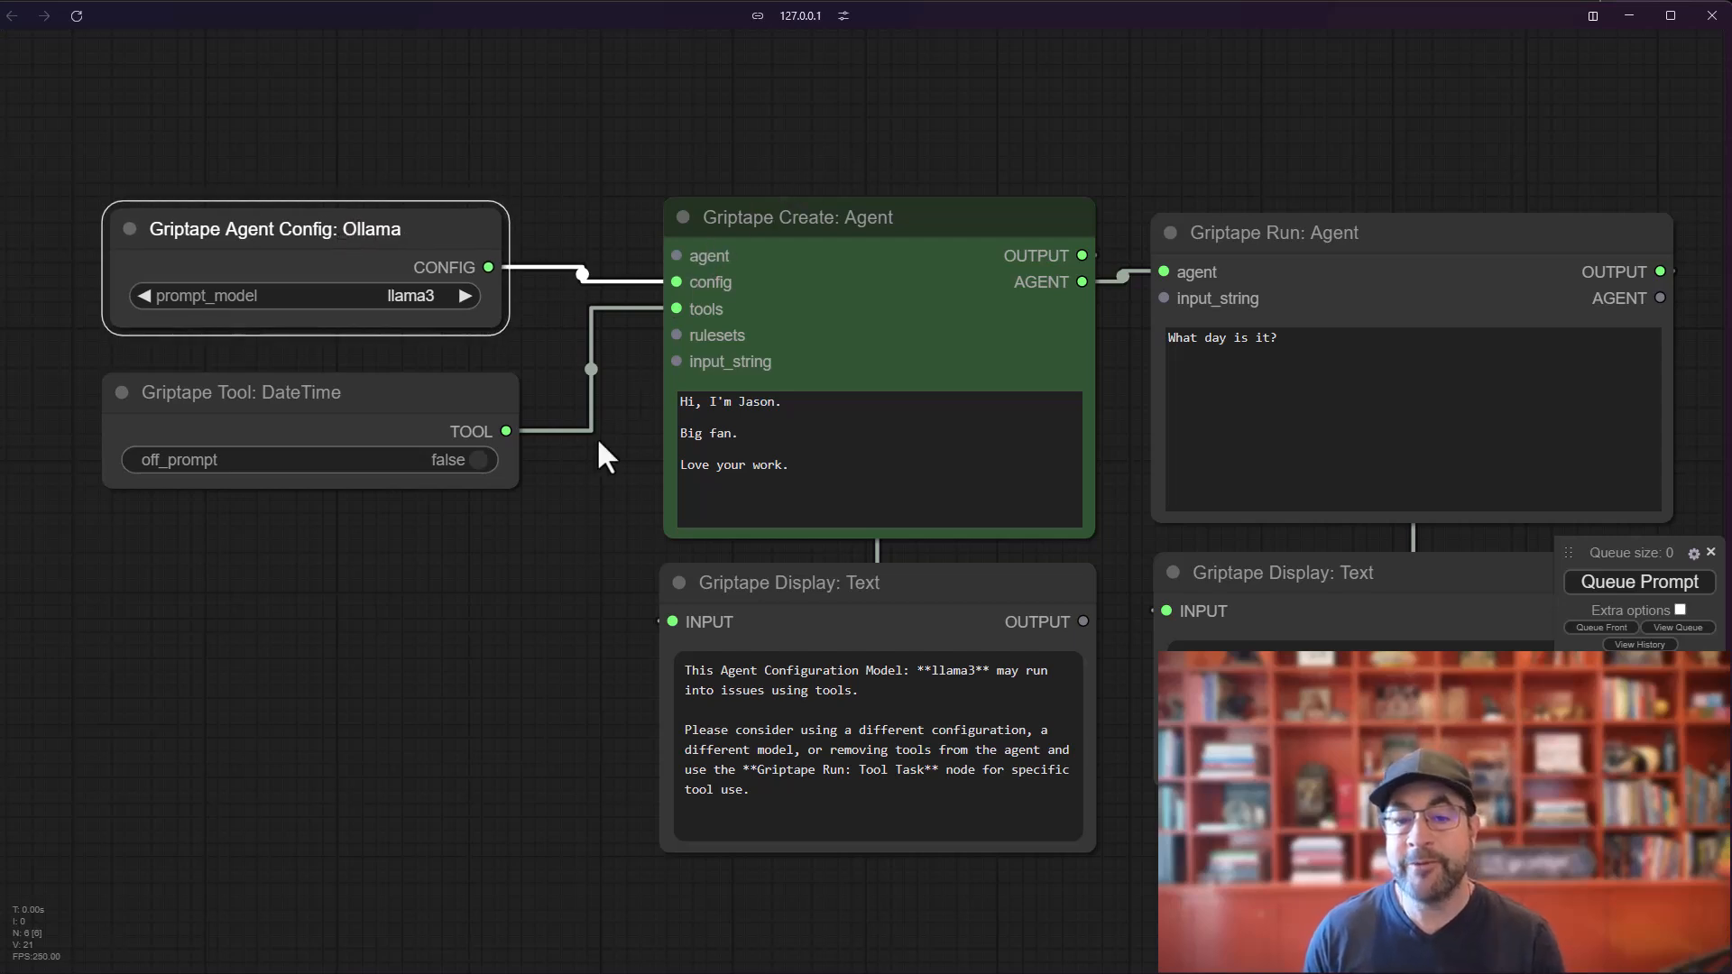
scroll(613, 460, down, 2)
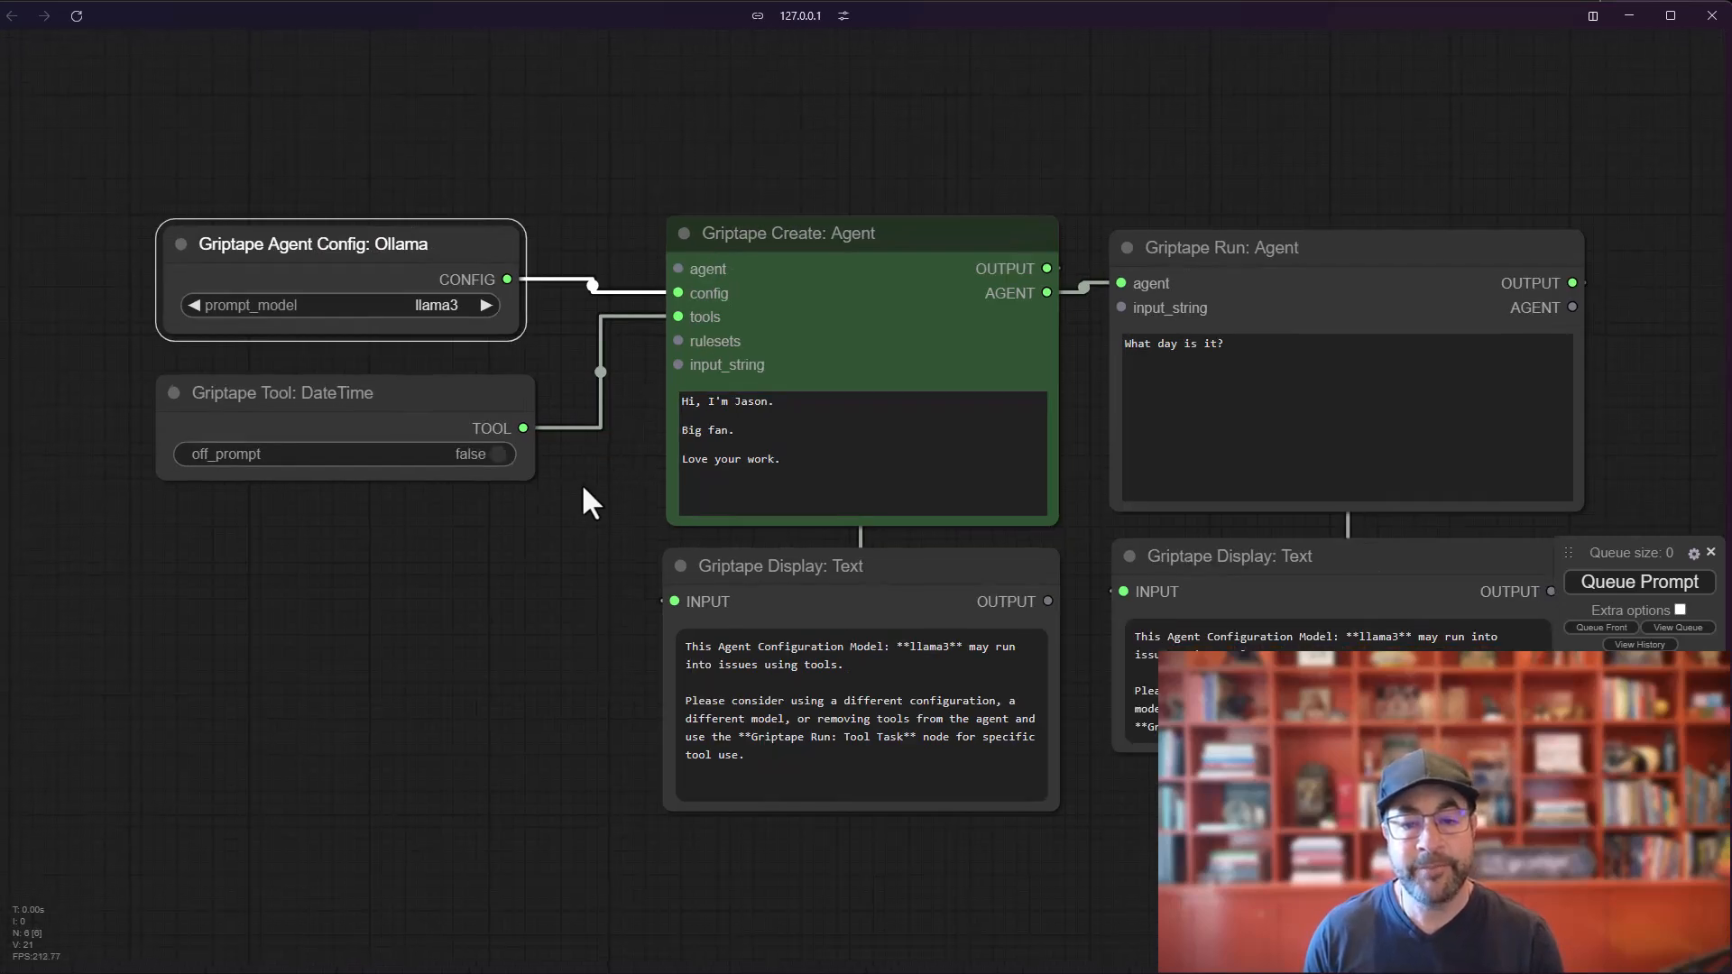
click(426, 397)
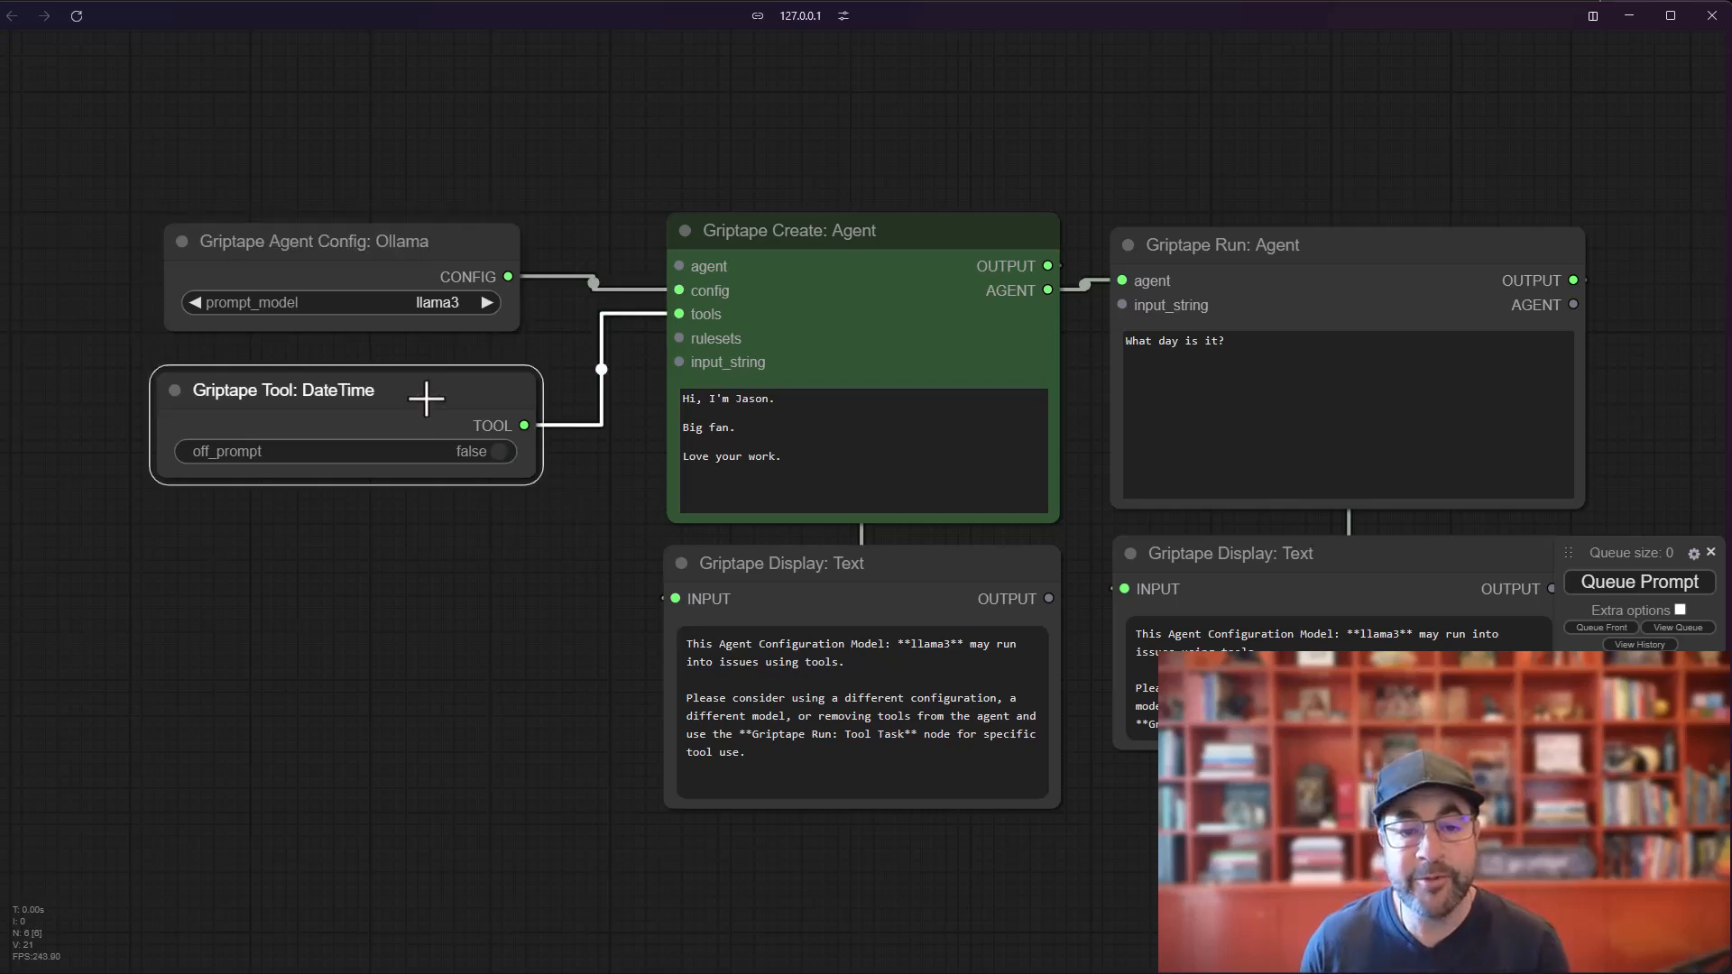
drag(483, 397, 466, 465)
drag(464, 240, 462, 243)
drag(451, 442, 453, 434)
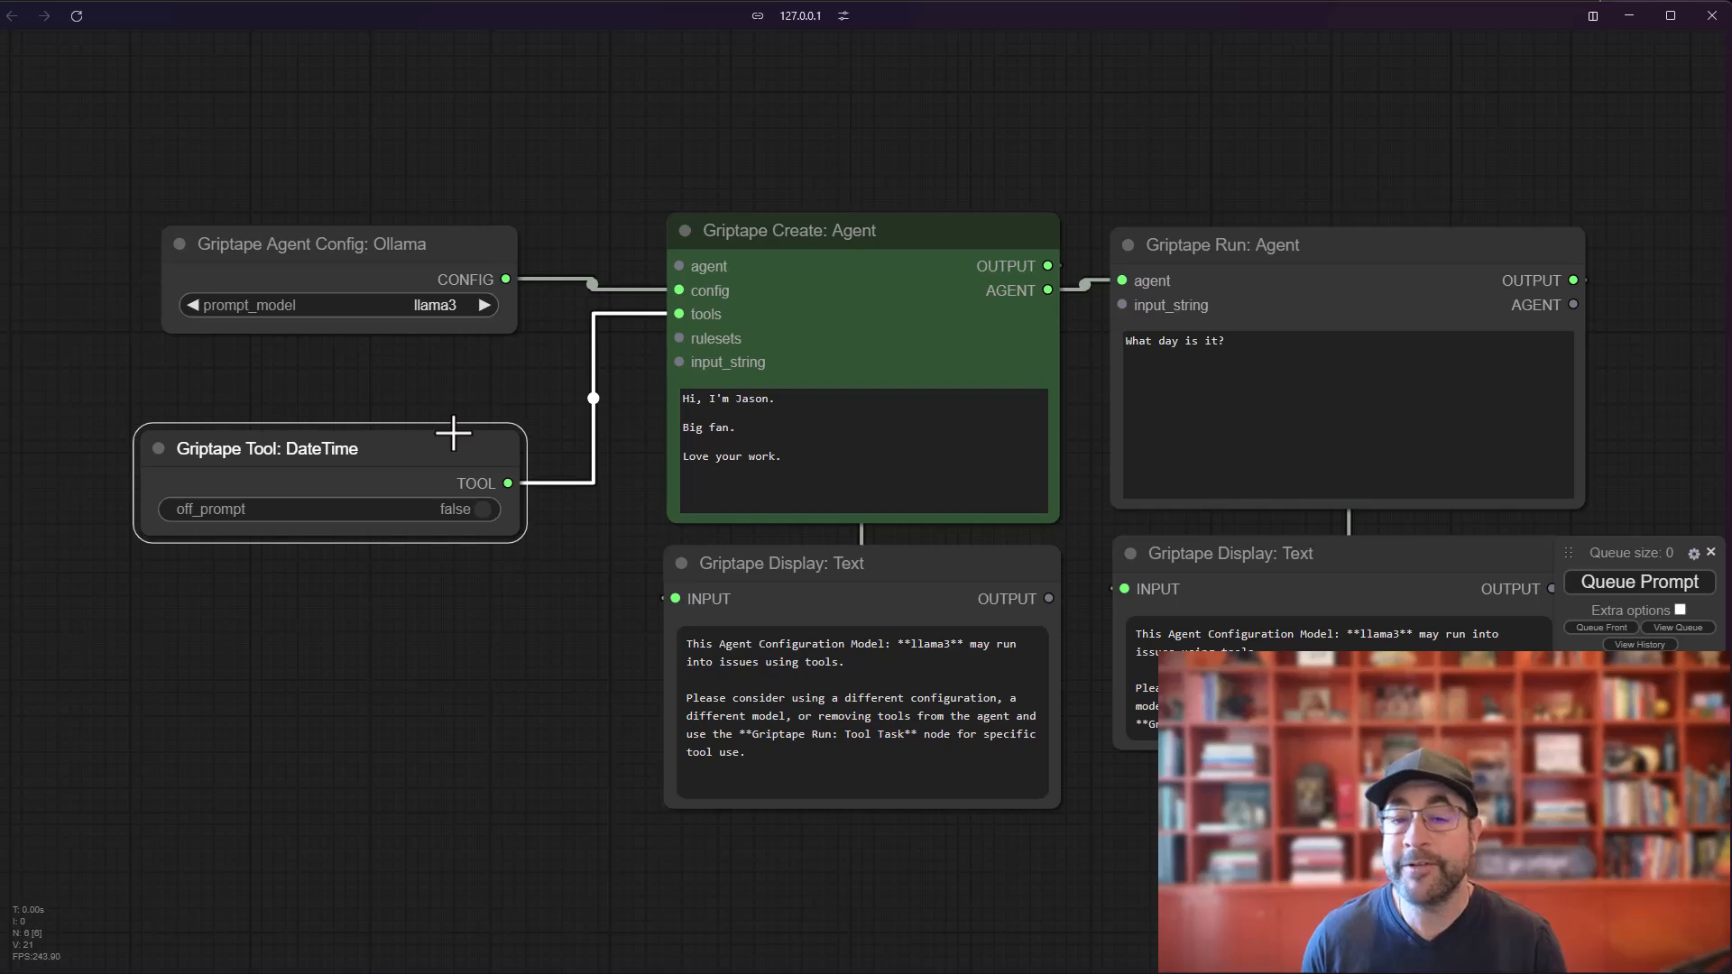
scroll(488, 577, down, 2)
drag(502, 633, 413, 603)
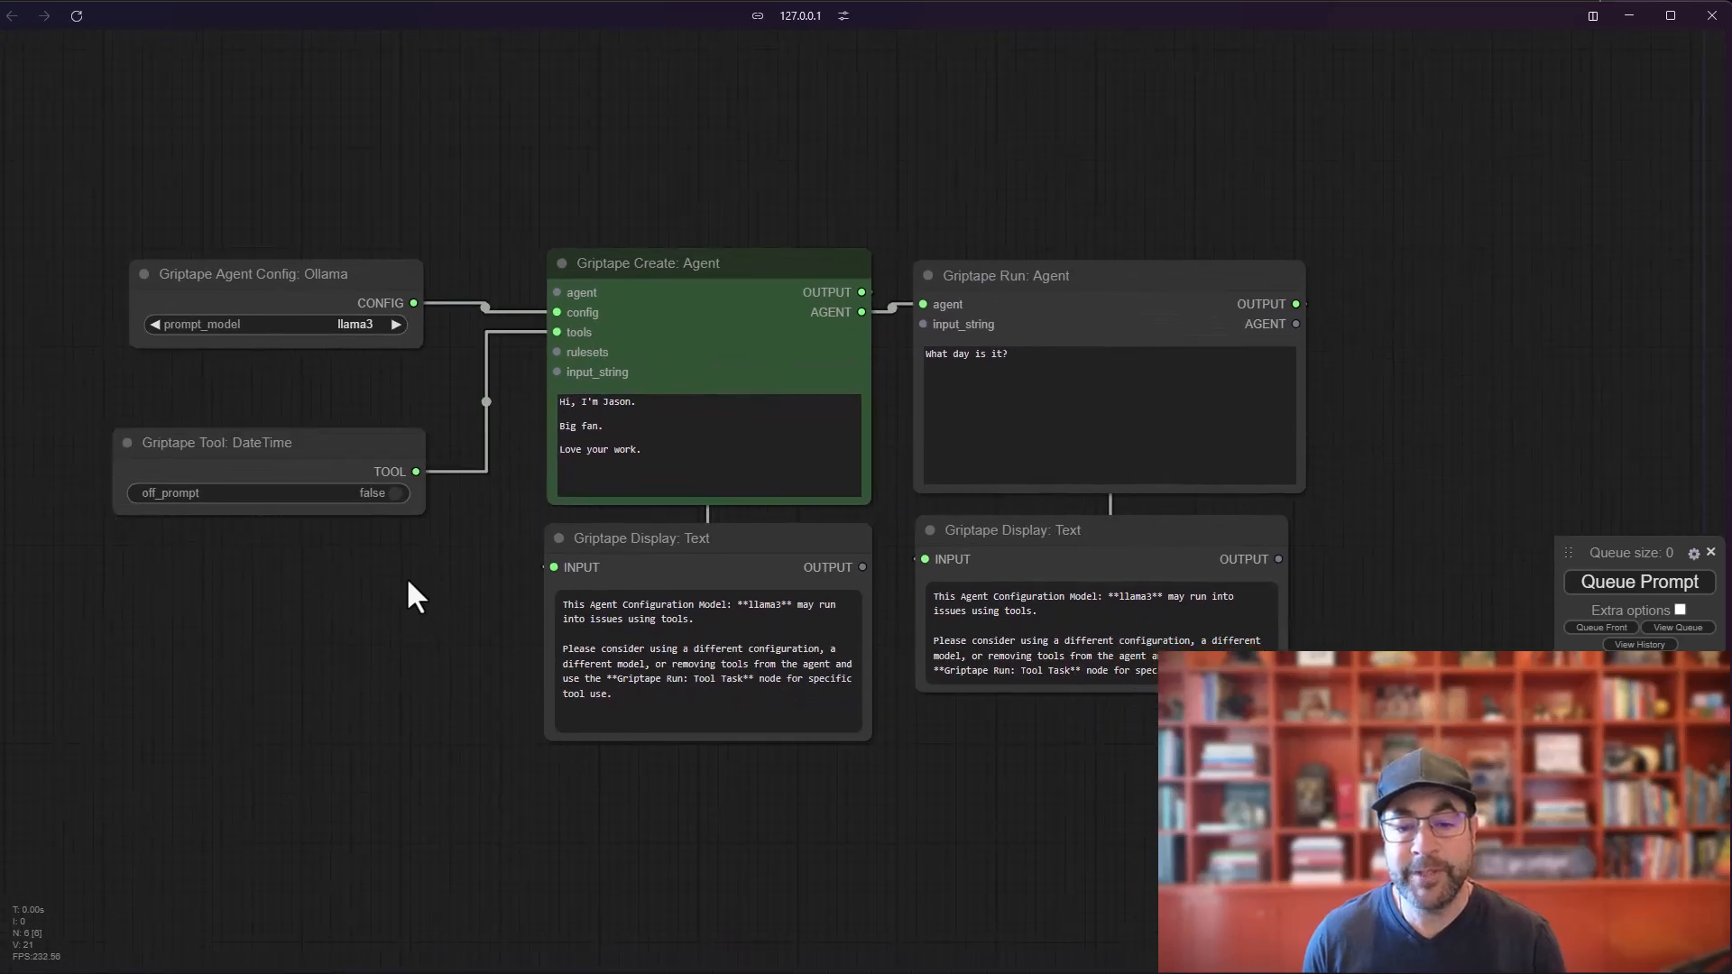
- Disconnect the DateTime tool node from the Create: Agent node's tools input
click(485, 402)
click(513, 430)
scroll(493, 501, up, 2)
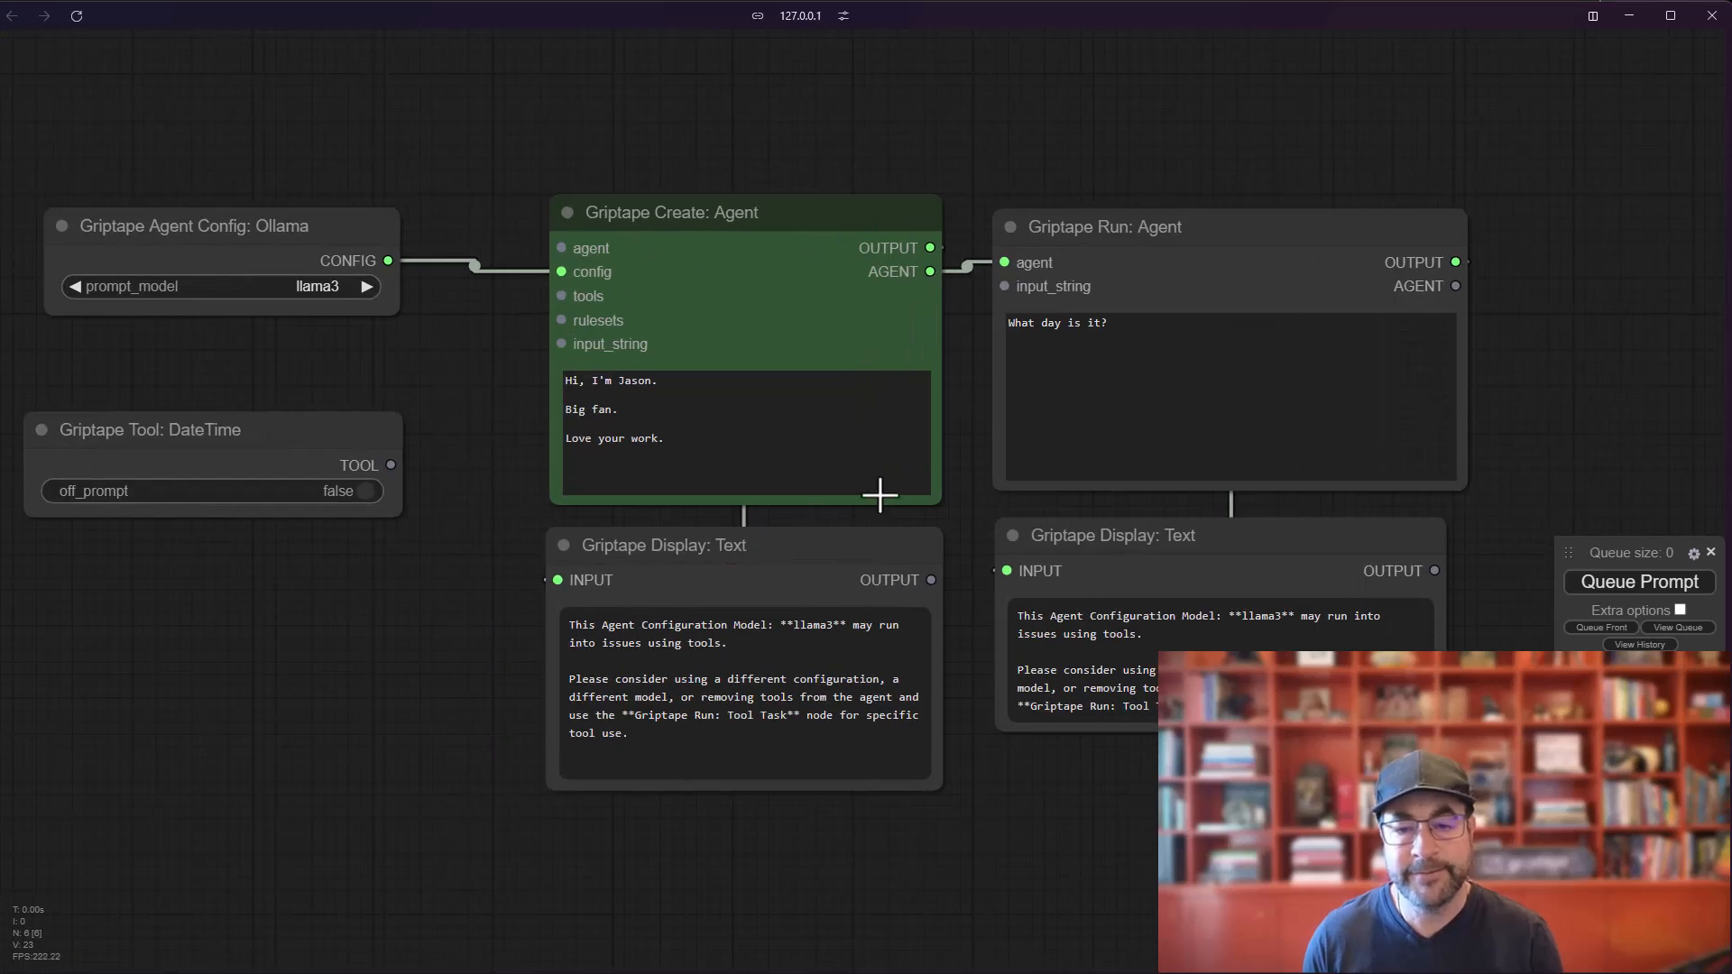
- Delete the Run: Agent node and the Display: Text node beneath it
click(1178, 231)
key(Delete)
click(1118, 534)
key(Delete)
- Add a Griptape Run: Tool Task node beside Create: Agent and connect the AGENT output to its agent input
right_click(1037, 354)
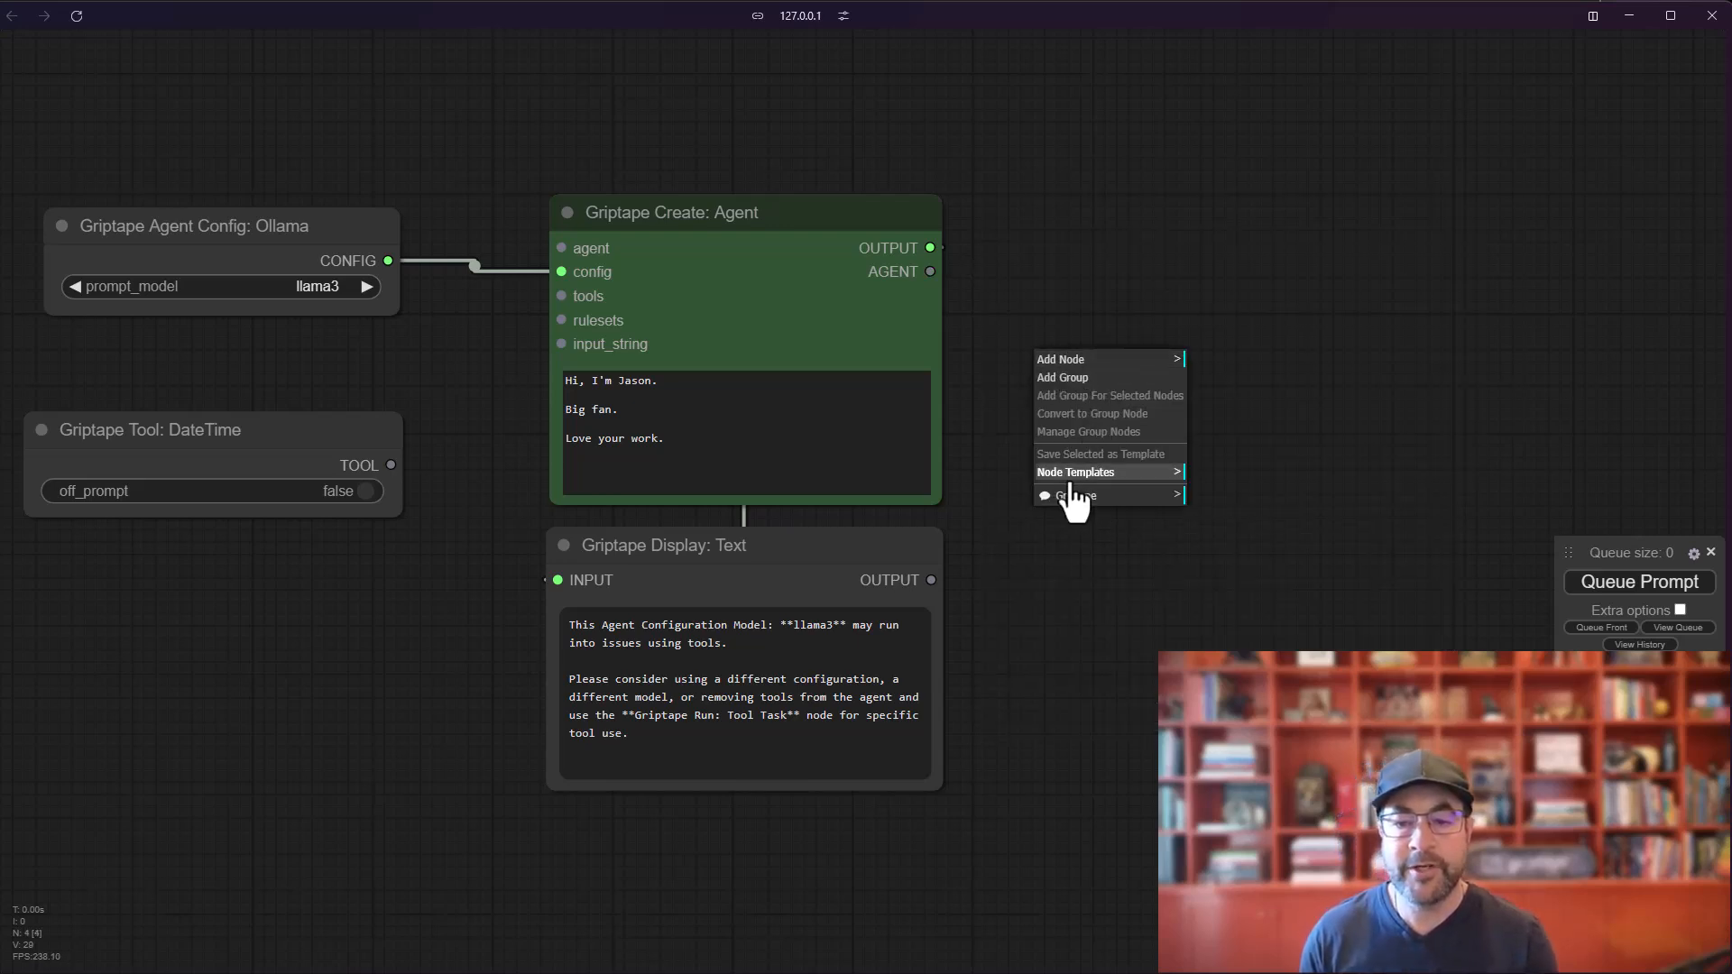
click(1057, 361)
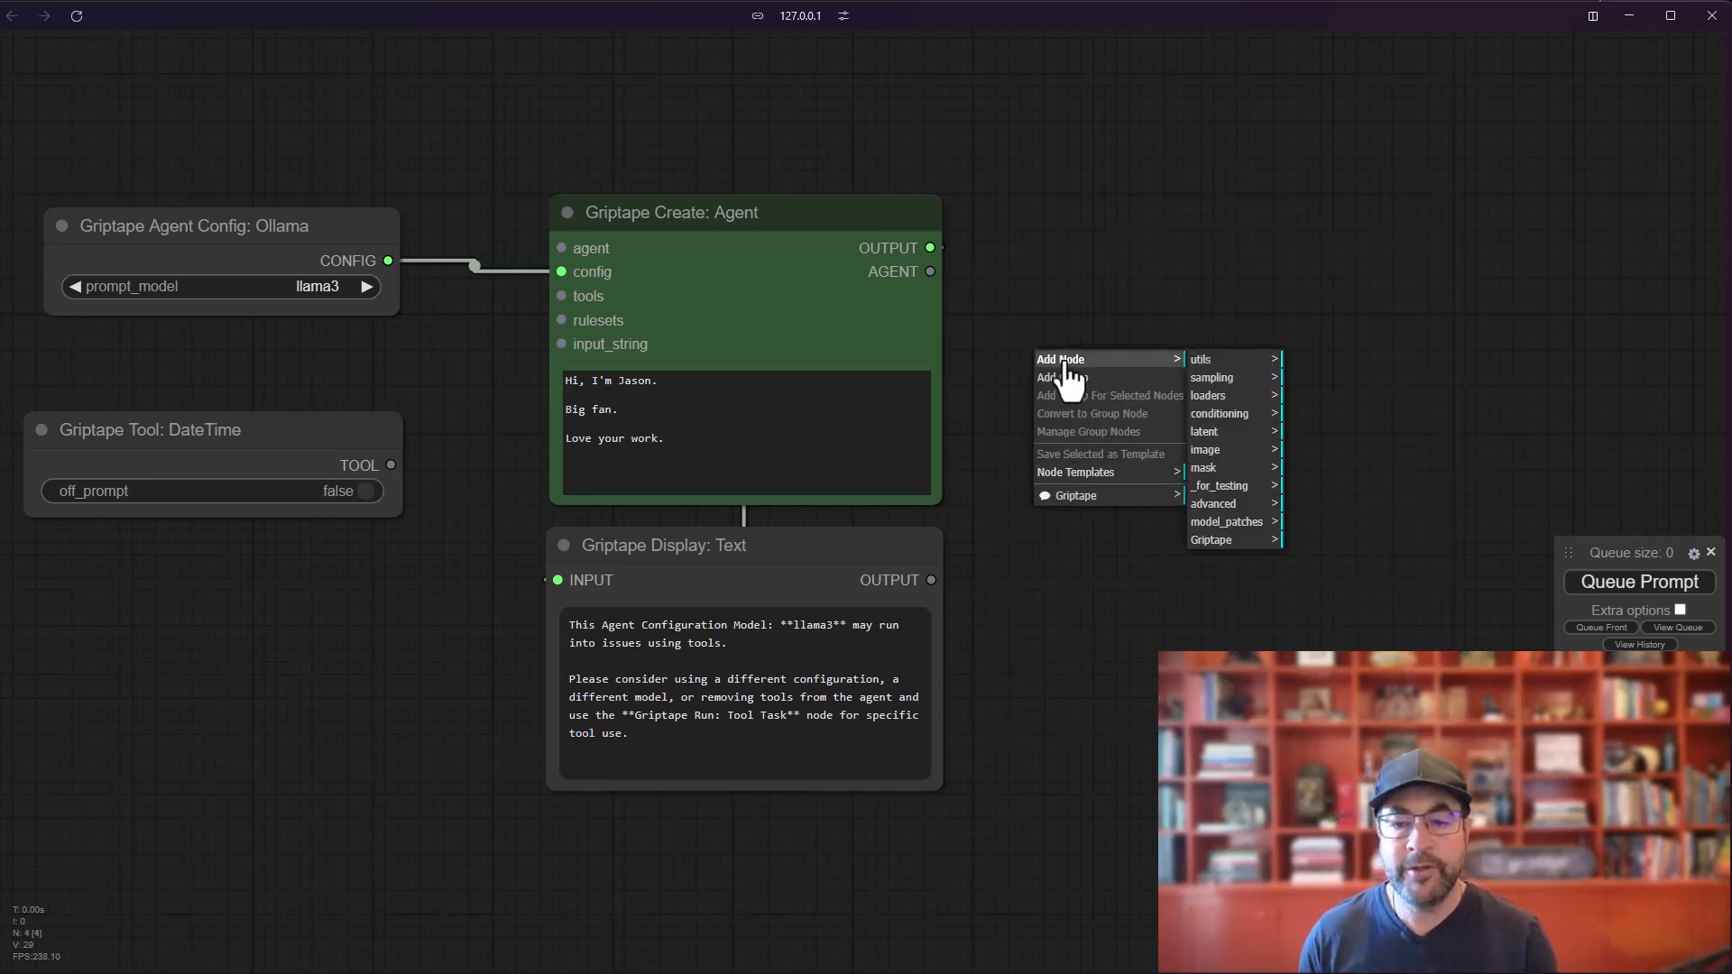
click(1211, 540)
click(1319, 468)
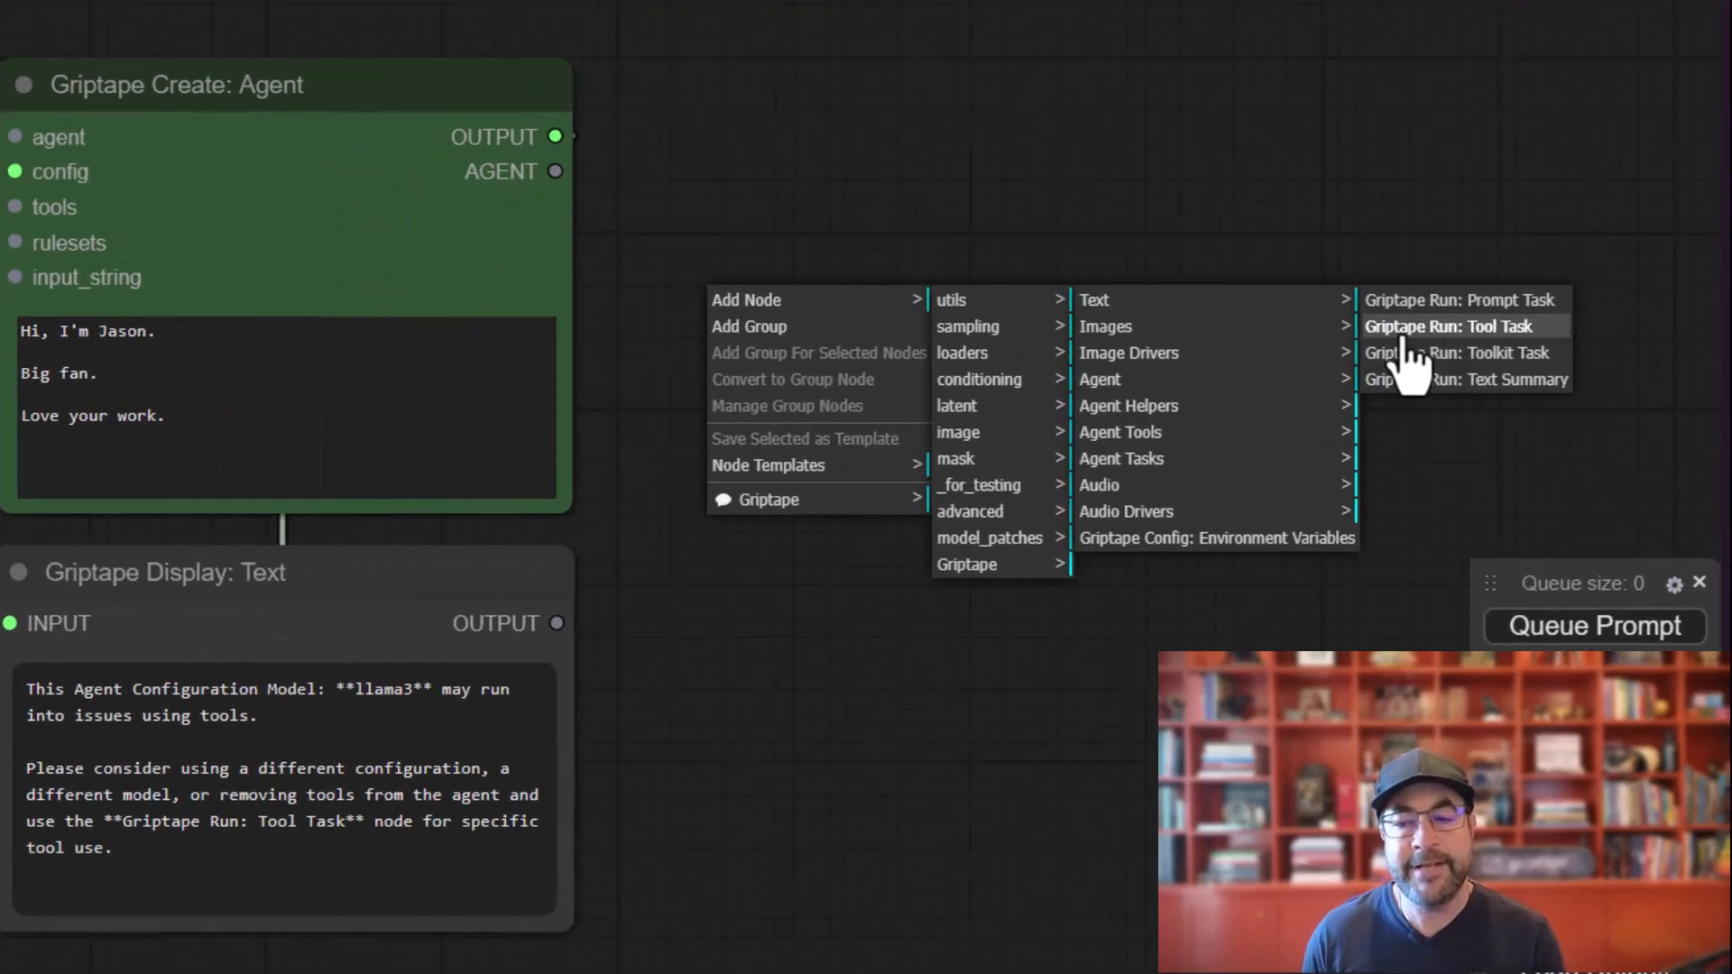
click(1490, 336)
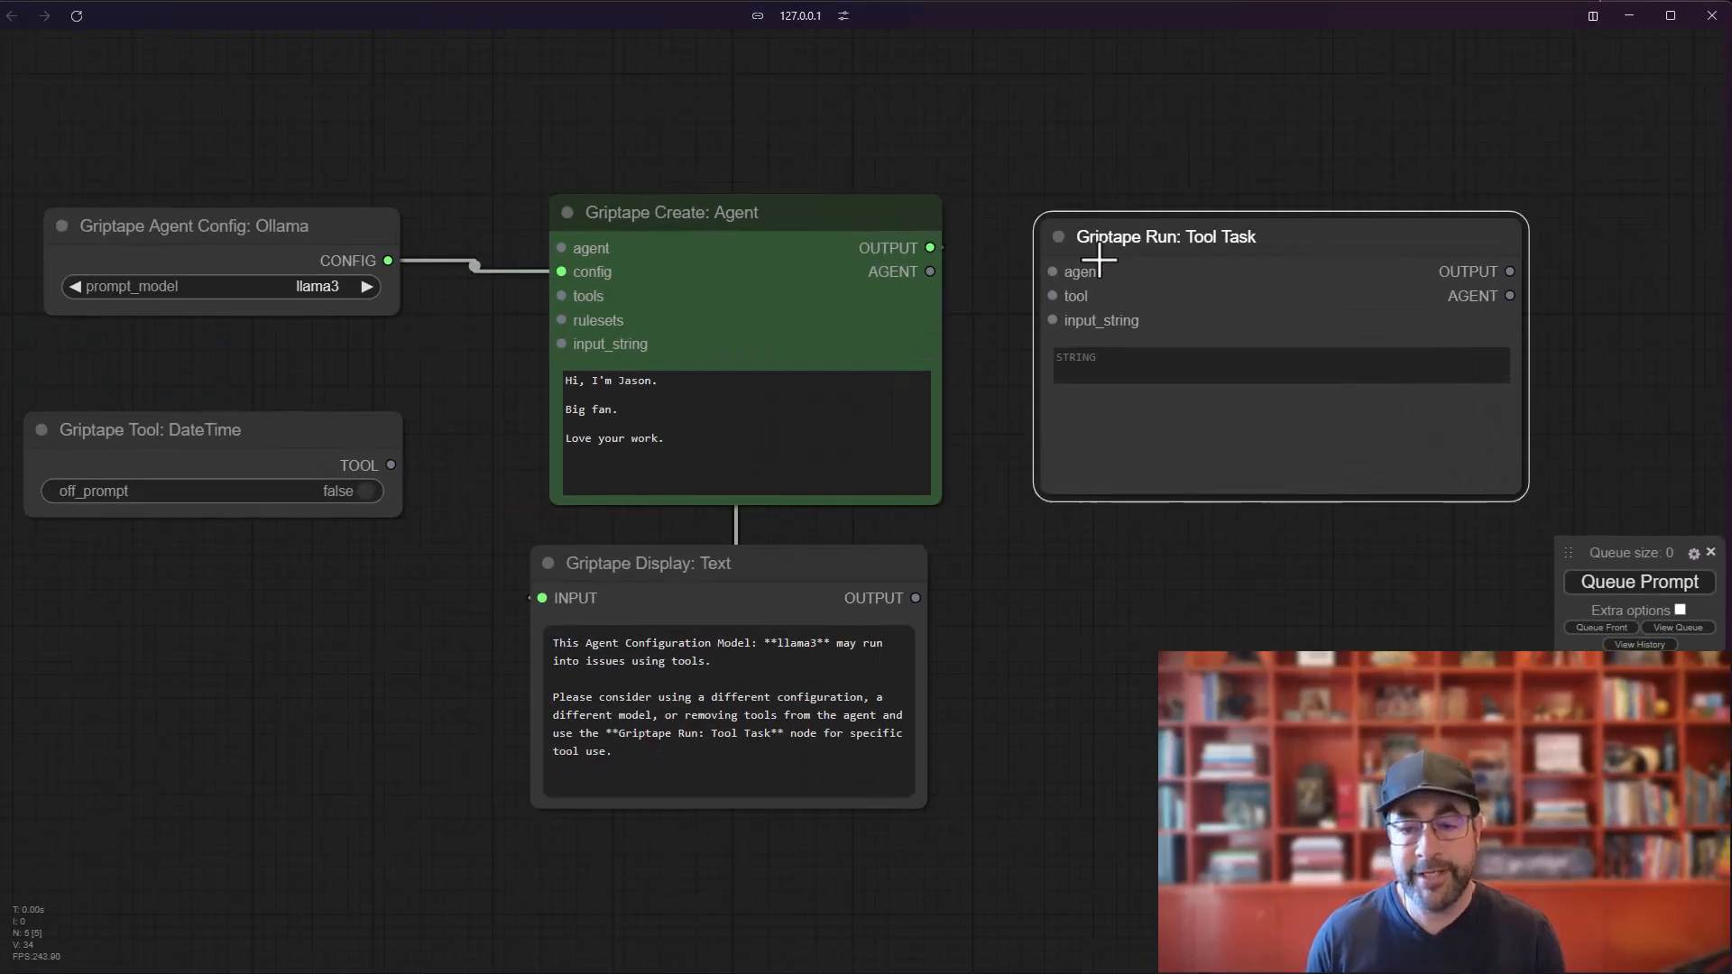
drag(1133, 225, 1122, 228)
drag(935, 271, 1042, 273)
- Place the DateTime node above Run: Tool Task, connect TOOL to its tool input, and enter the prompt "What day is it?"
drag(255, 432, 1289, 107)
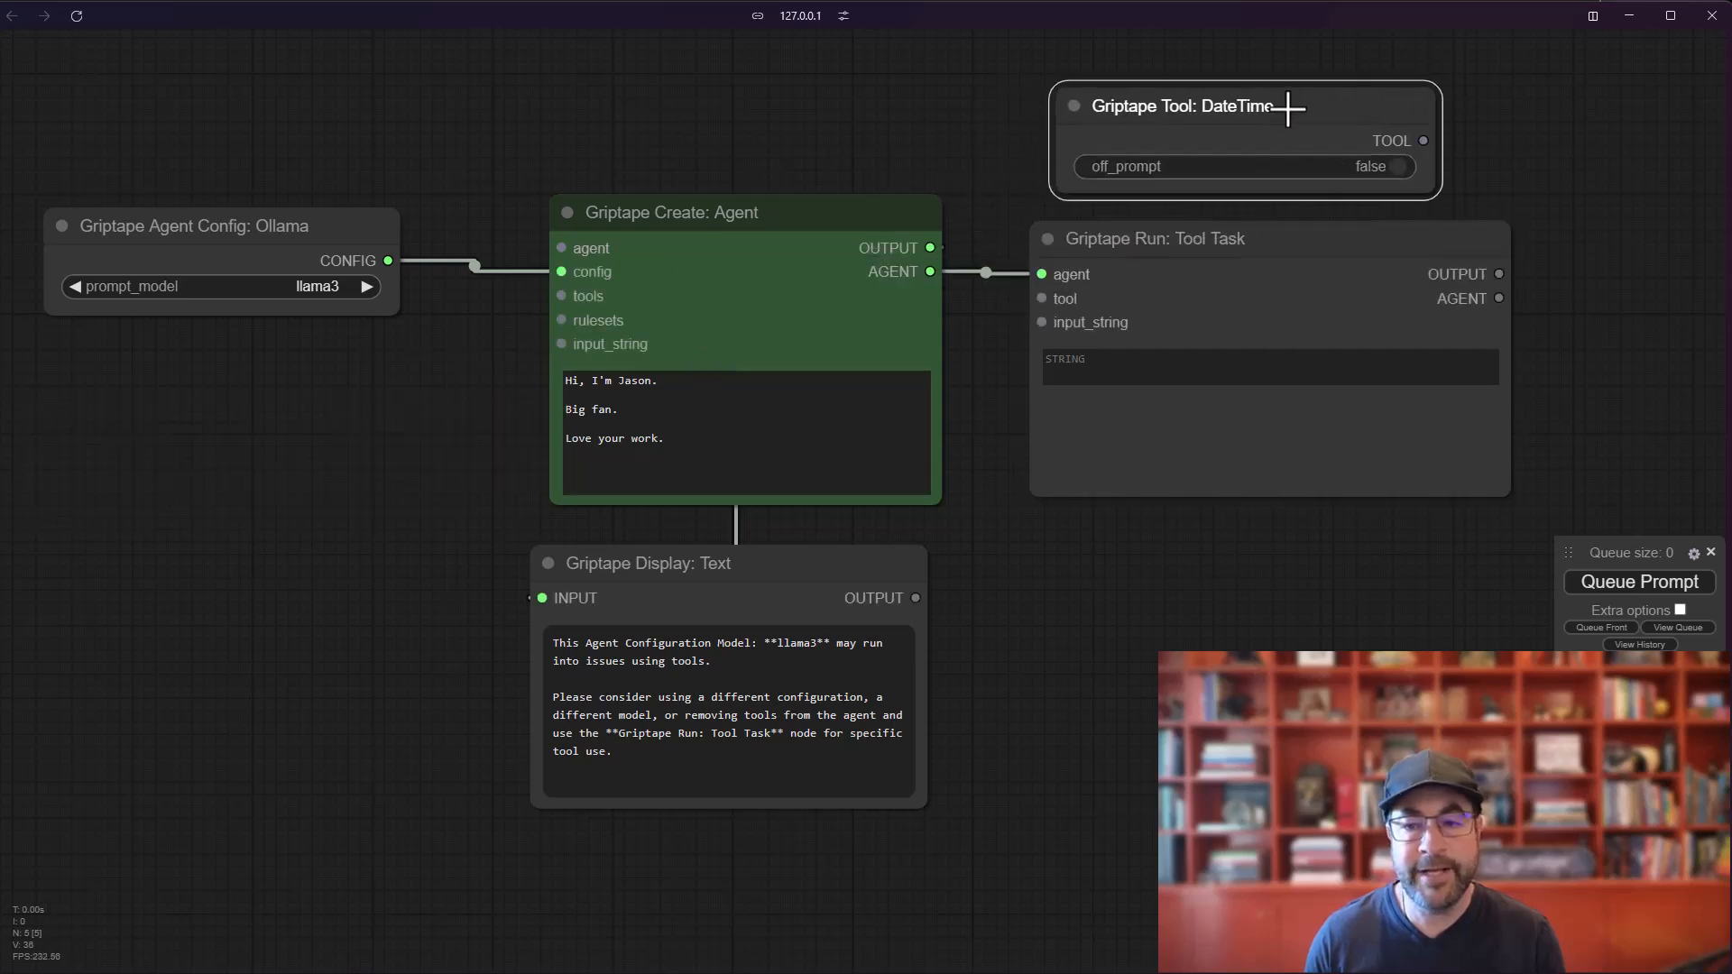
drag(1424, 140, 1046, 301)
click(1089, 366)
text(What d)
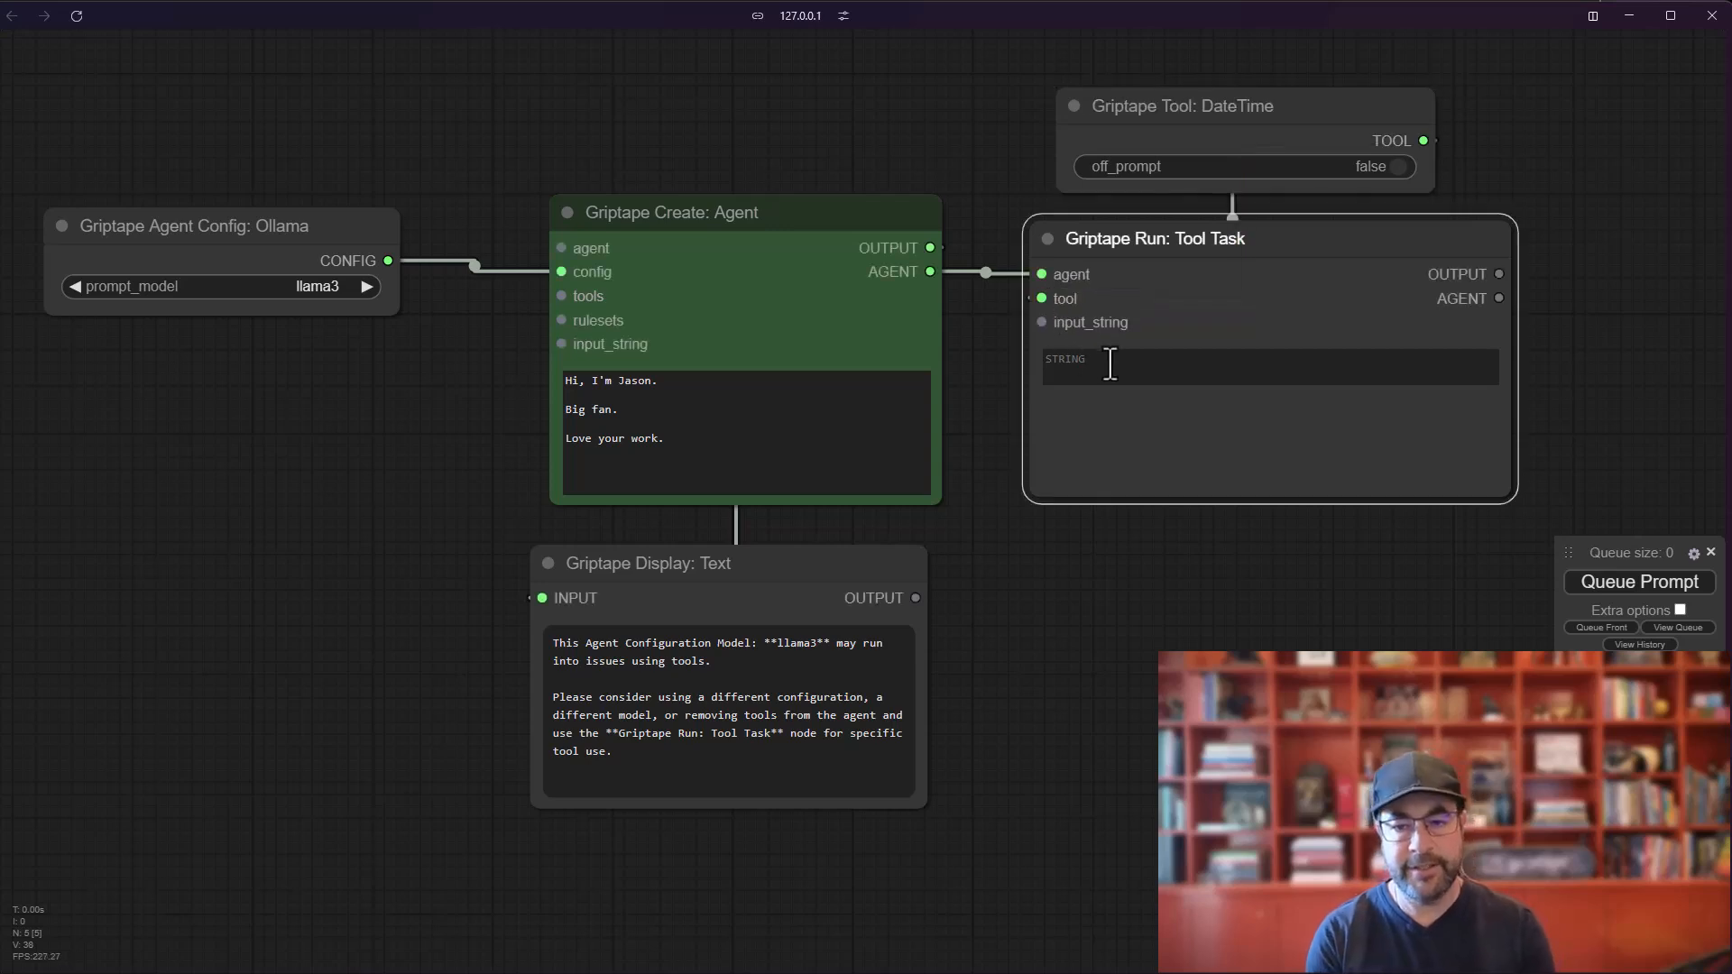
text(ay is it)
text(?)
- Connect the Tool Task's OUTPUT to a copy of the Display: Text node placed beneath it, and queue the prompt
click(647, 563)
key(ctrl+c)
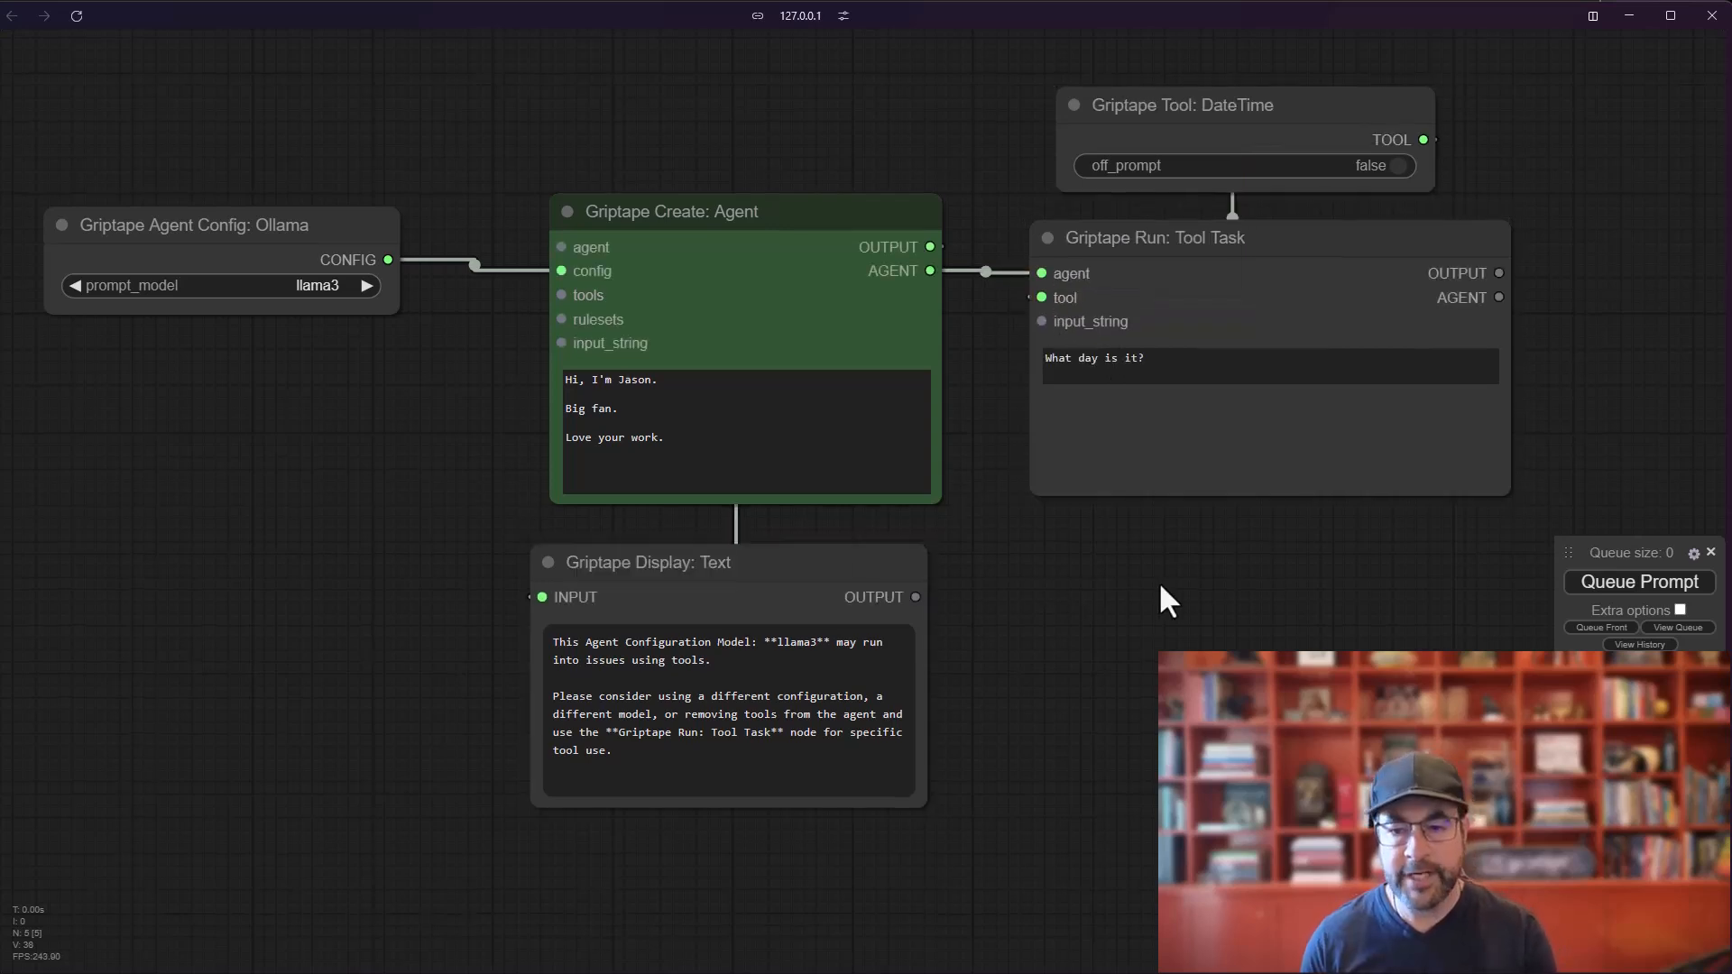
key(ctrl+v)
drag(1260, 572, 1163, 557)
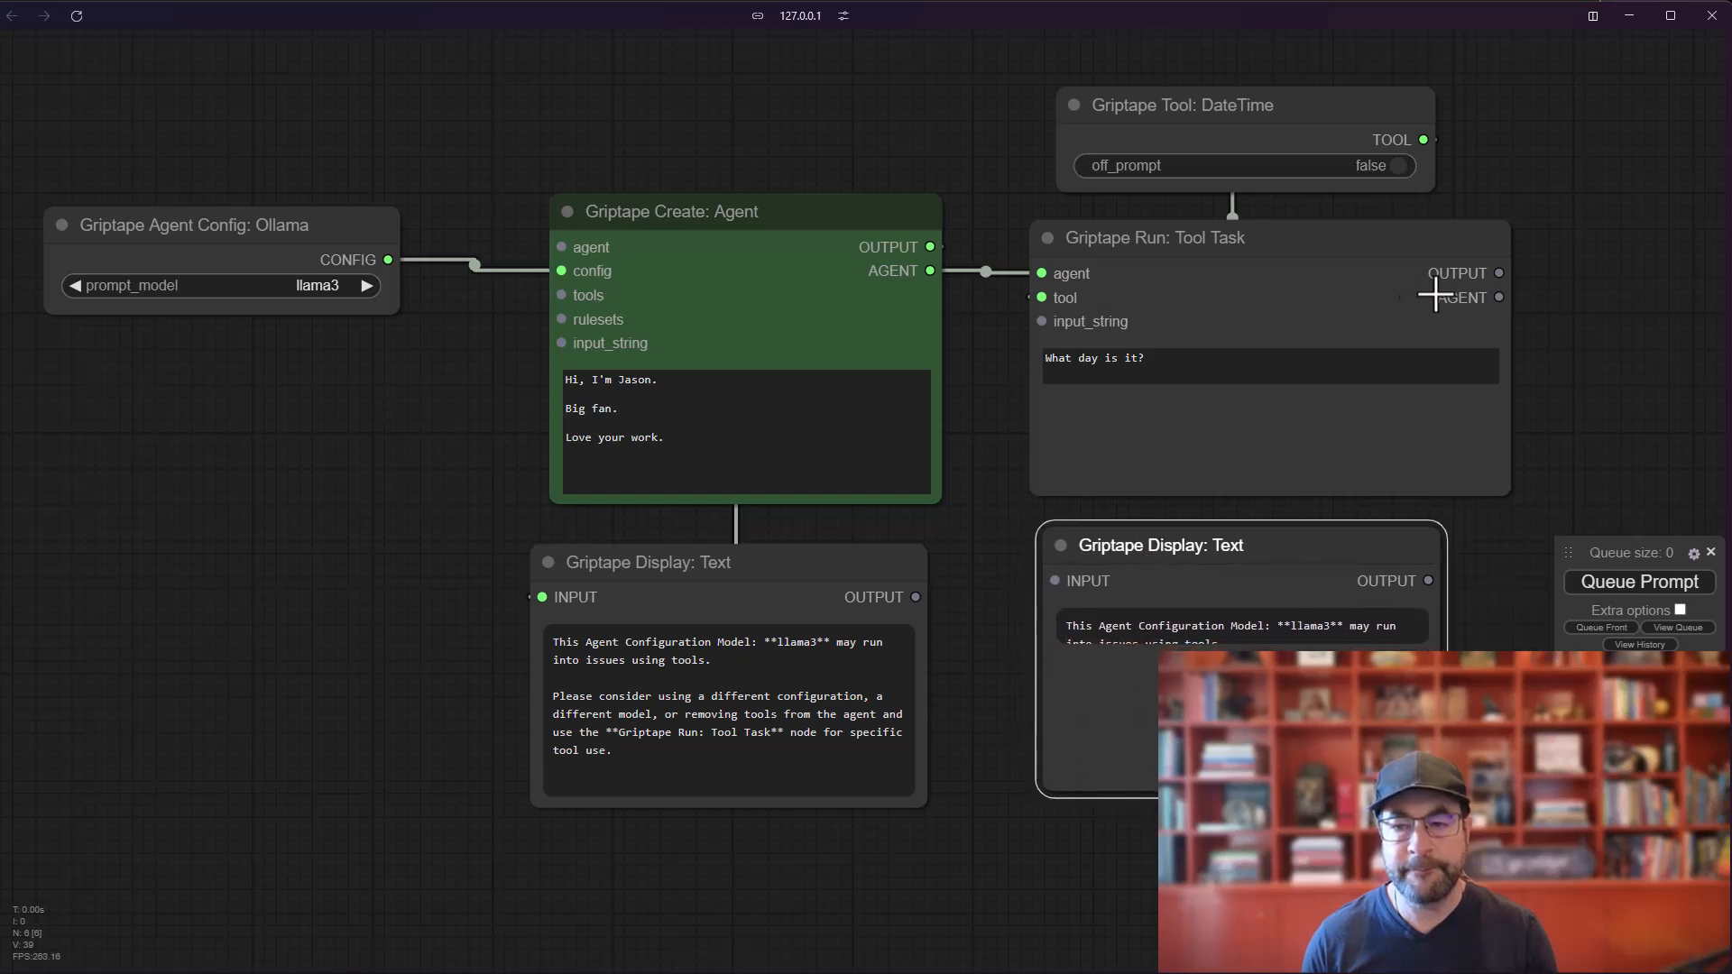
drag(1500, 272, 1055, 581)
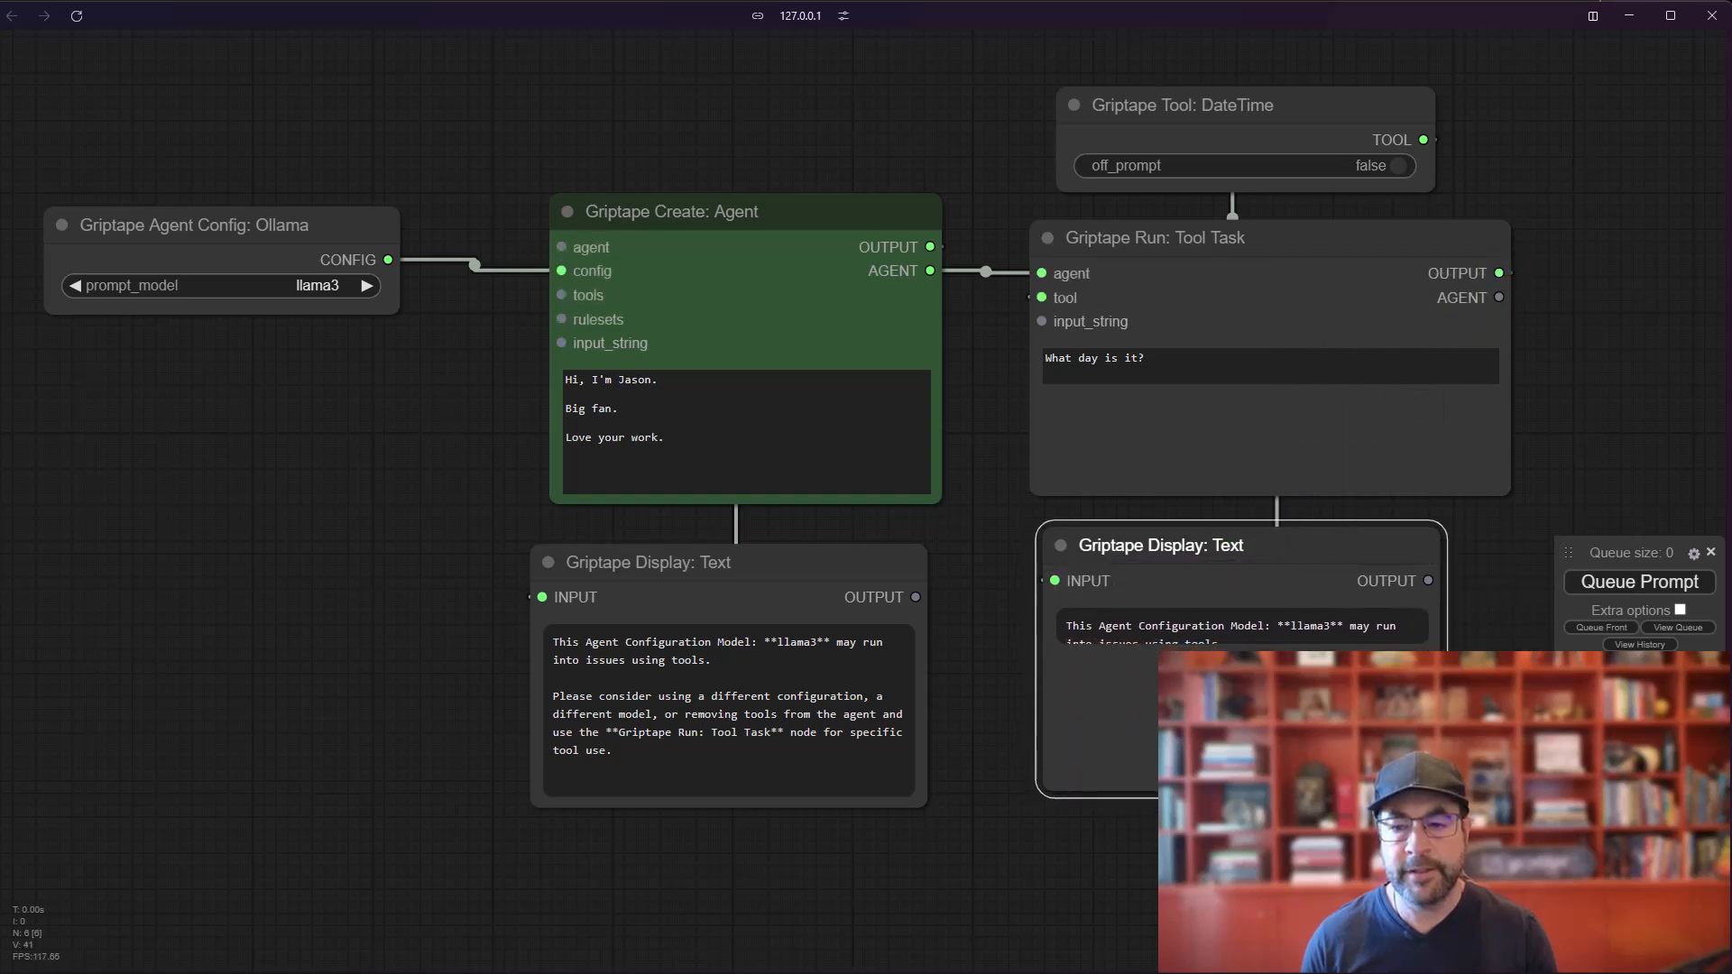
click(1638, 585)
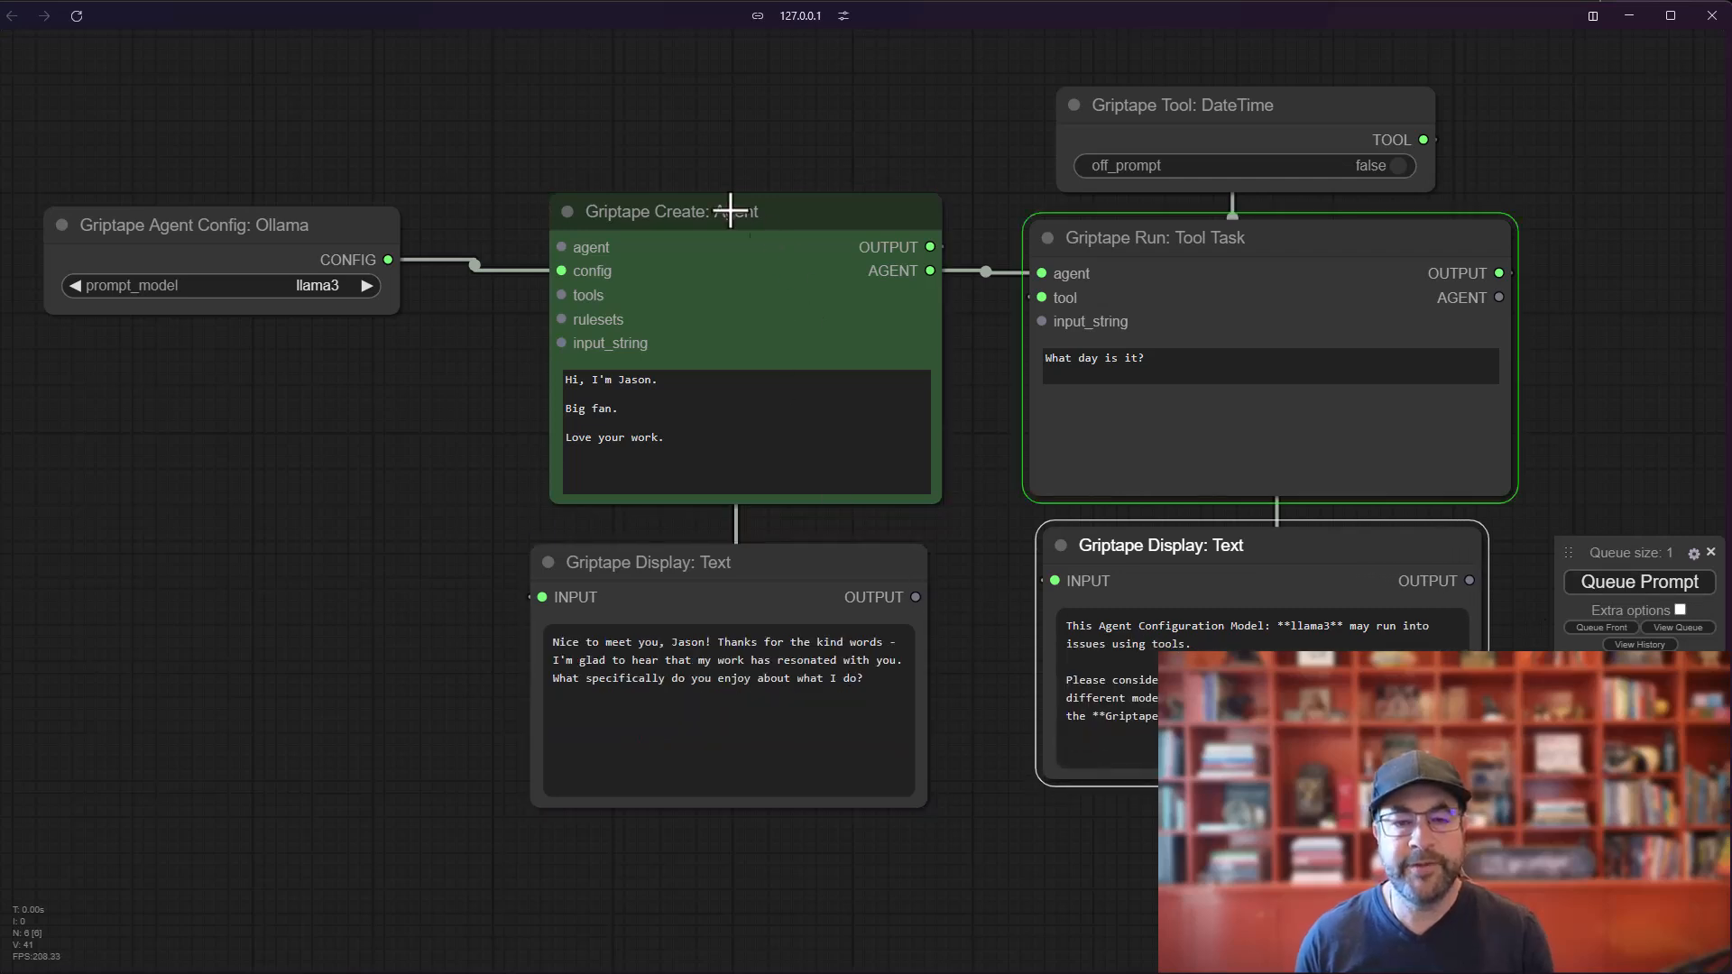
- Examine the agent's reply, the Tool Task's answer, and the Ollama config and DateTime nodes behind them
drag(688, 209, 683, 209)
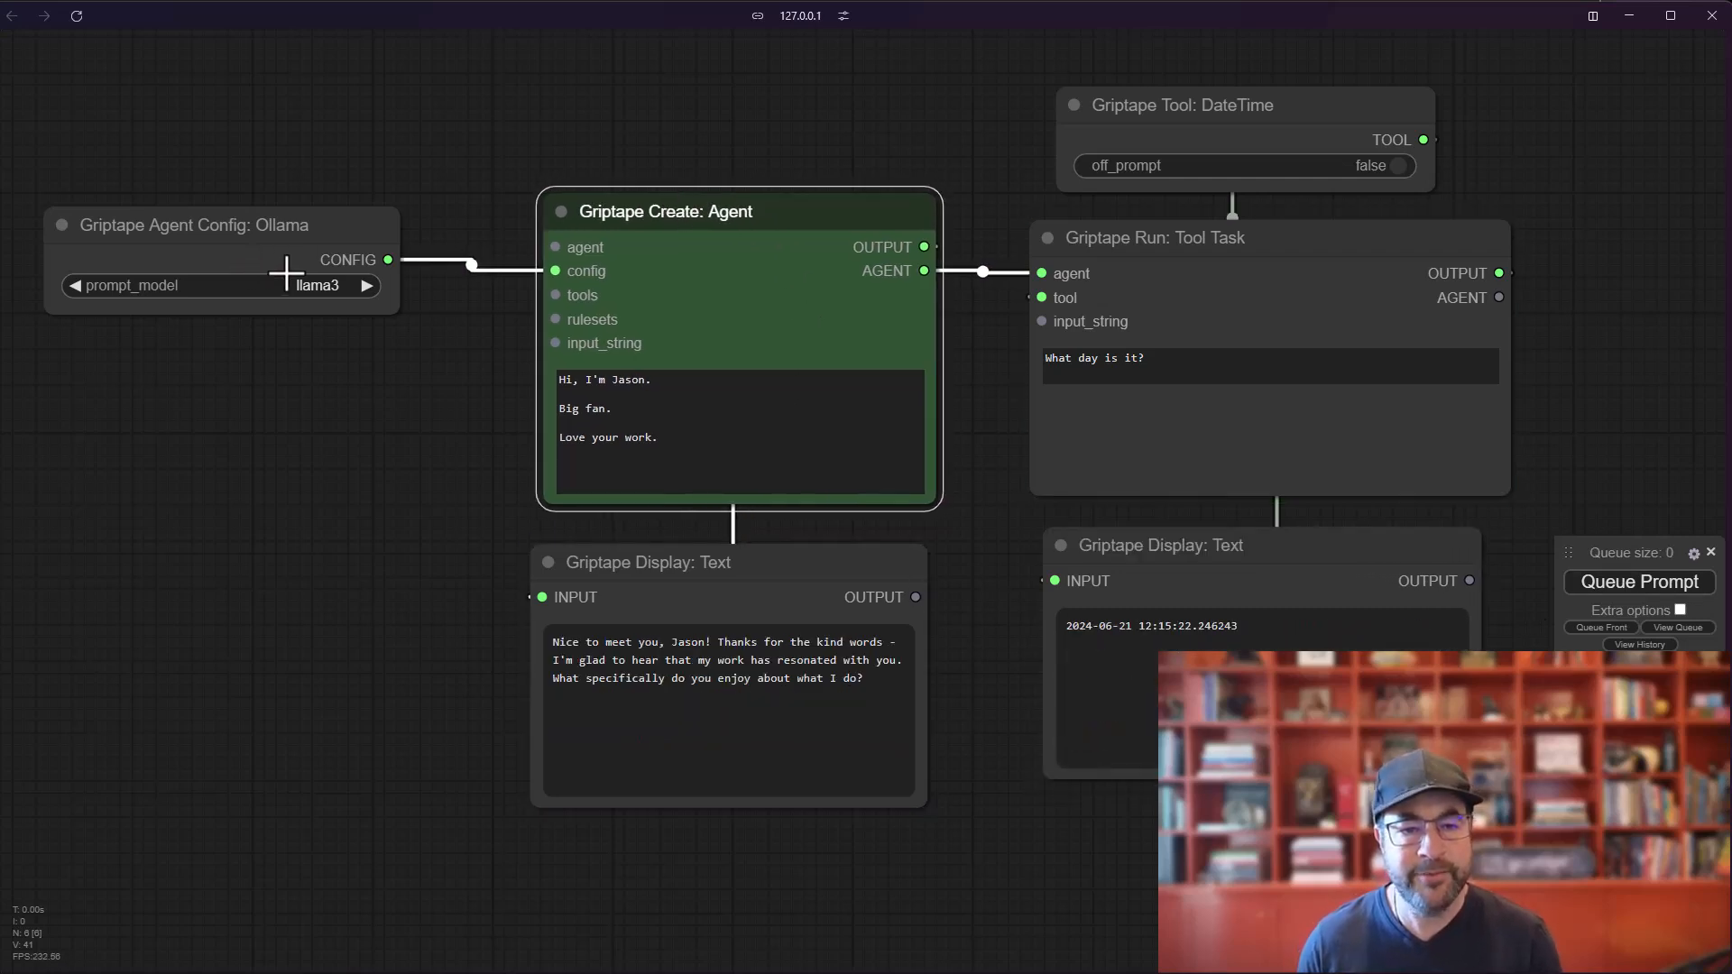
click(309, 232)
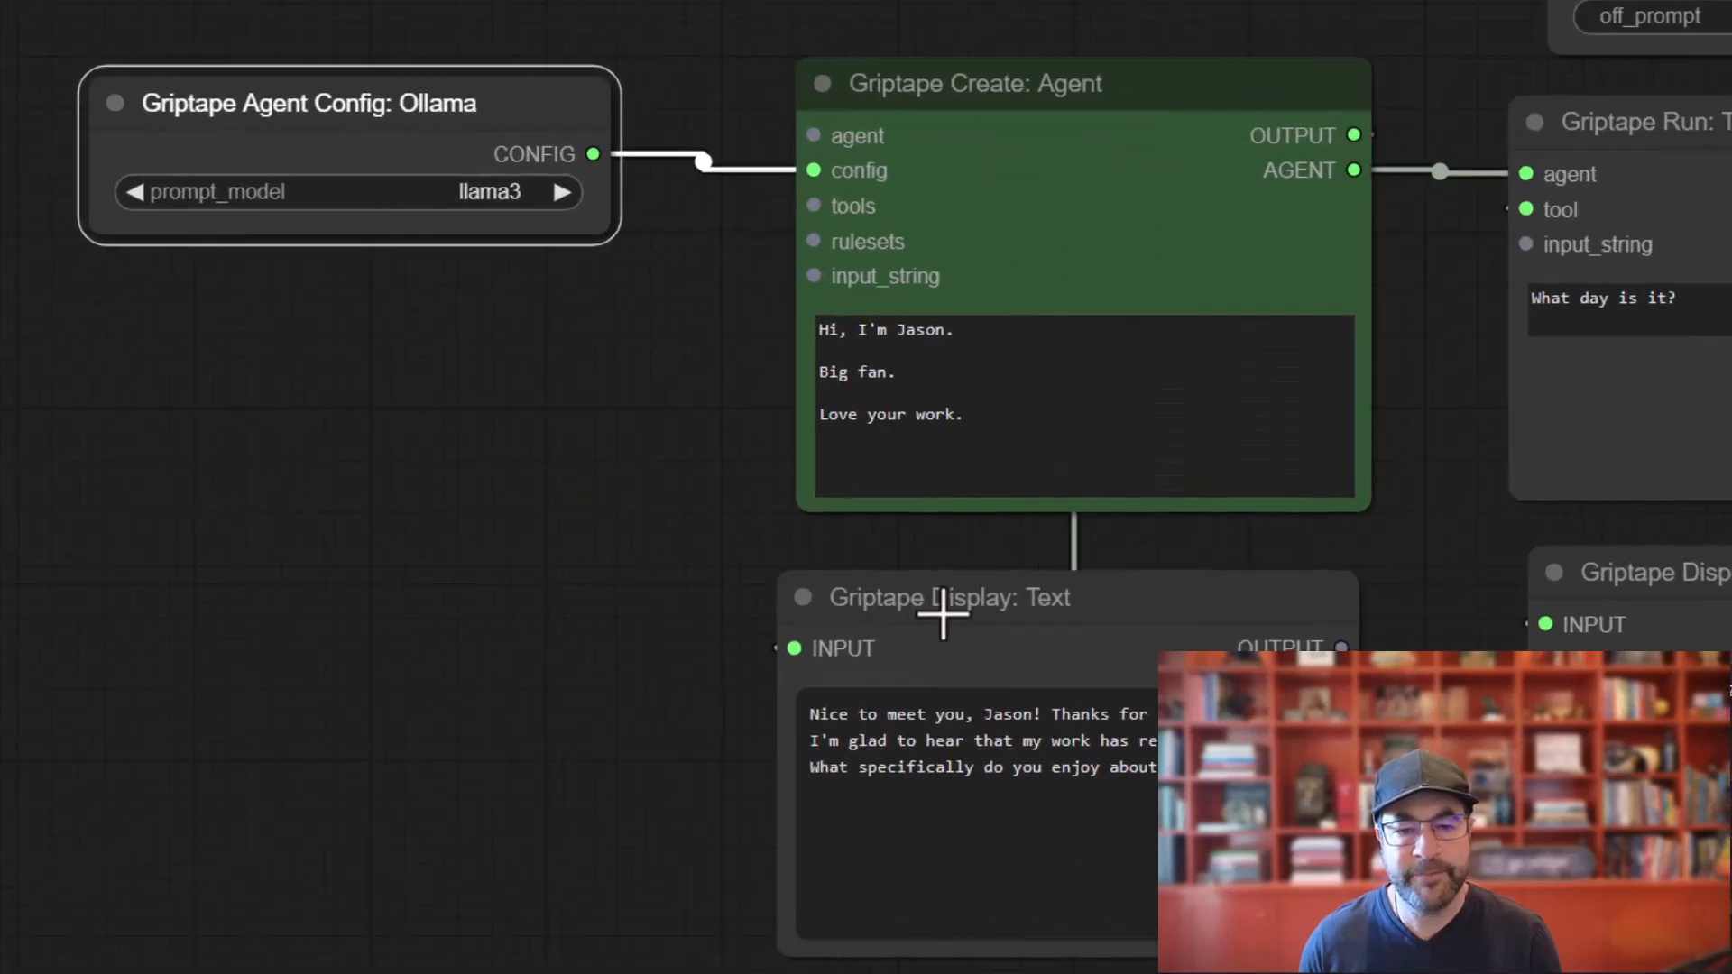
drag(943, 614, 978, 580)
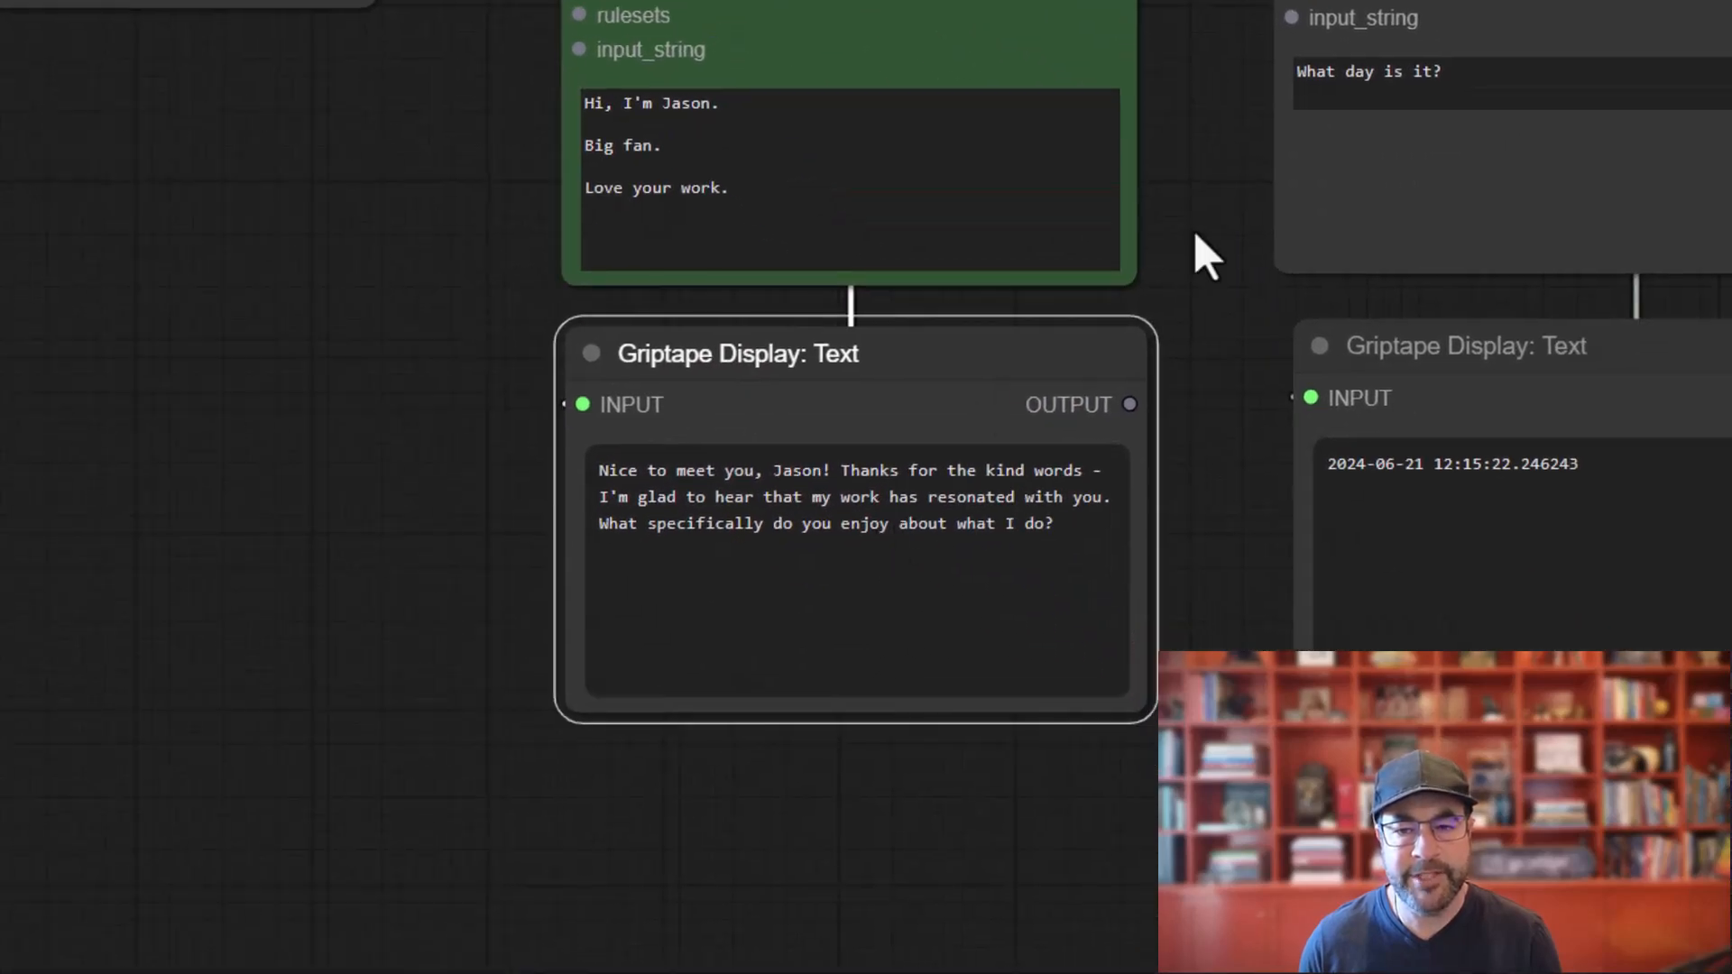
drag(960, 239, 970, 239)
drag(998, 42, 970, 40)
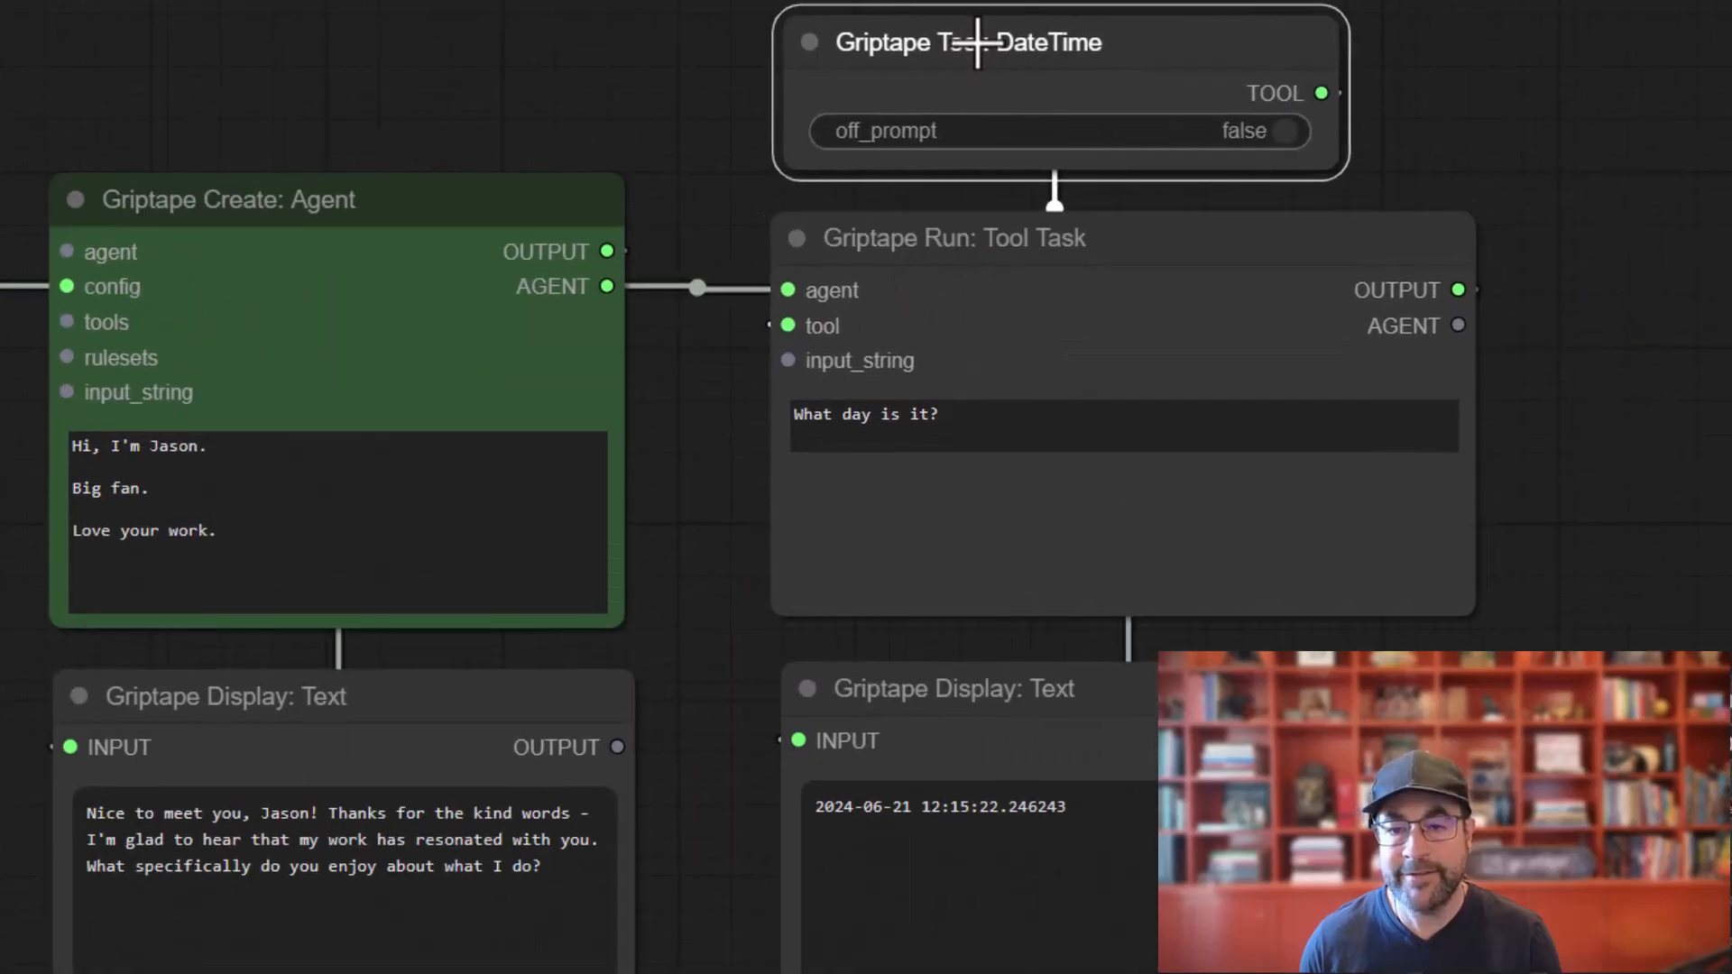
- Resize the Run: Tool Task node slightly narrower and realign the Display: Text nodes
mouse_move(1454, 616)
mouse_down()
mouse_move(1423, 619)
mouse_move(1443, 614)
mouse_up()
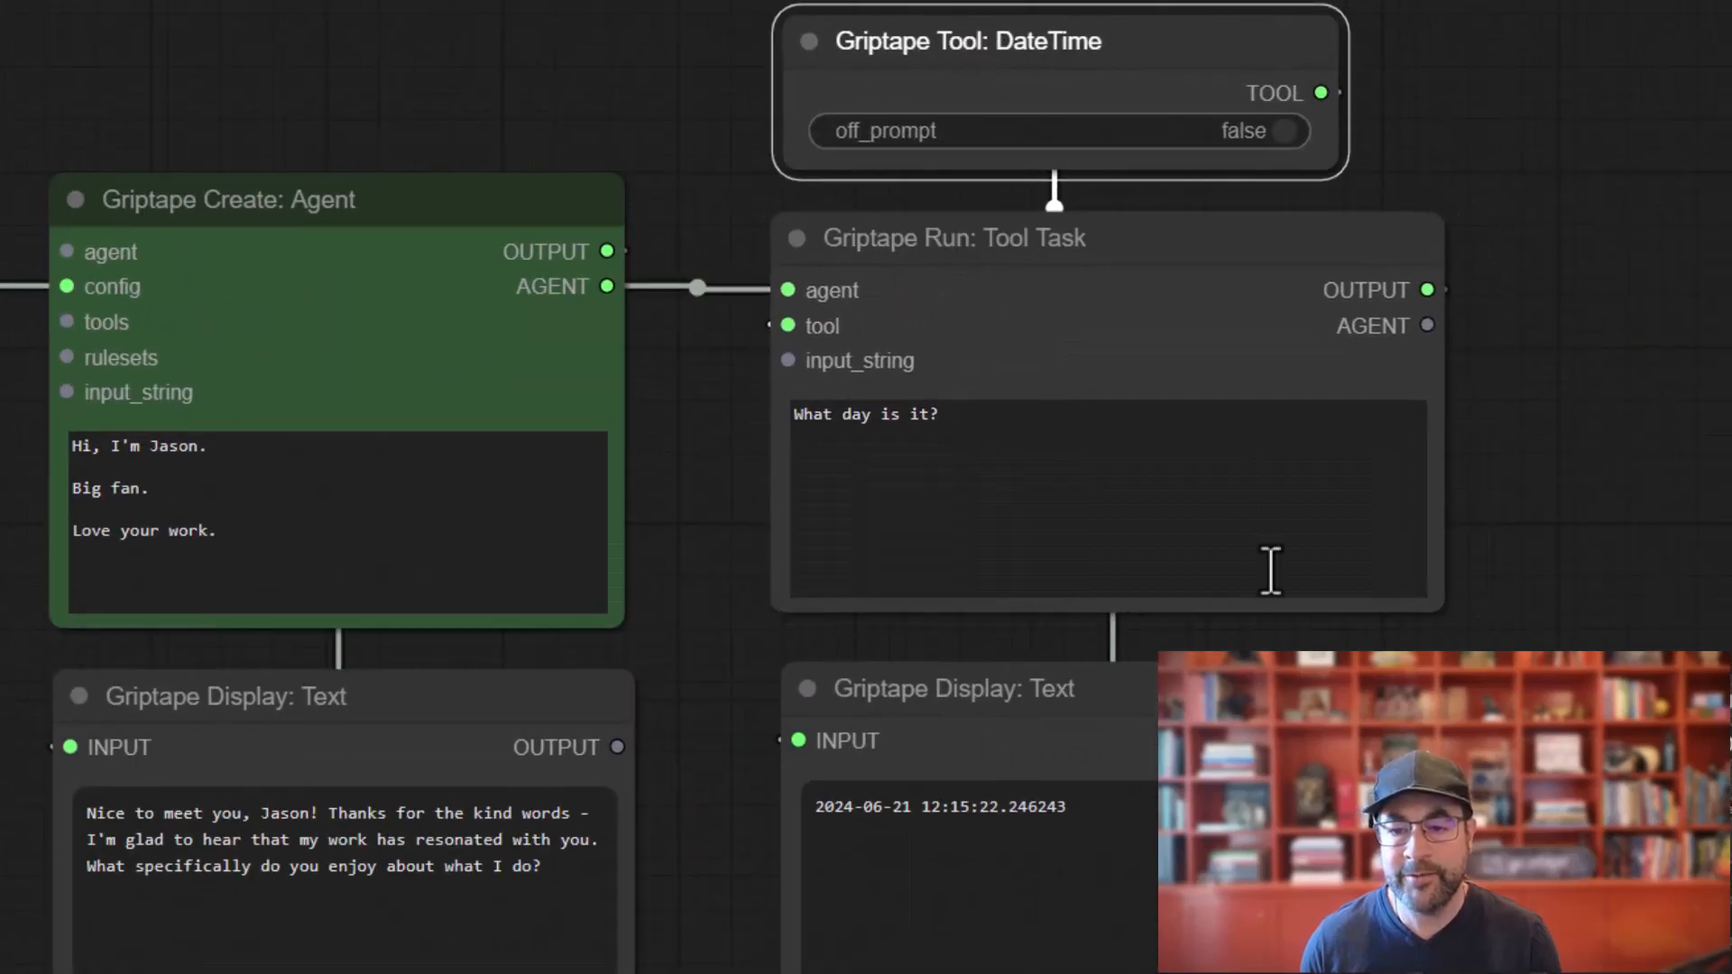
drag(977, 683, 981, 674)
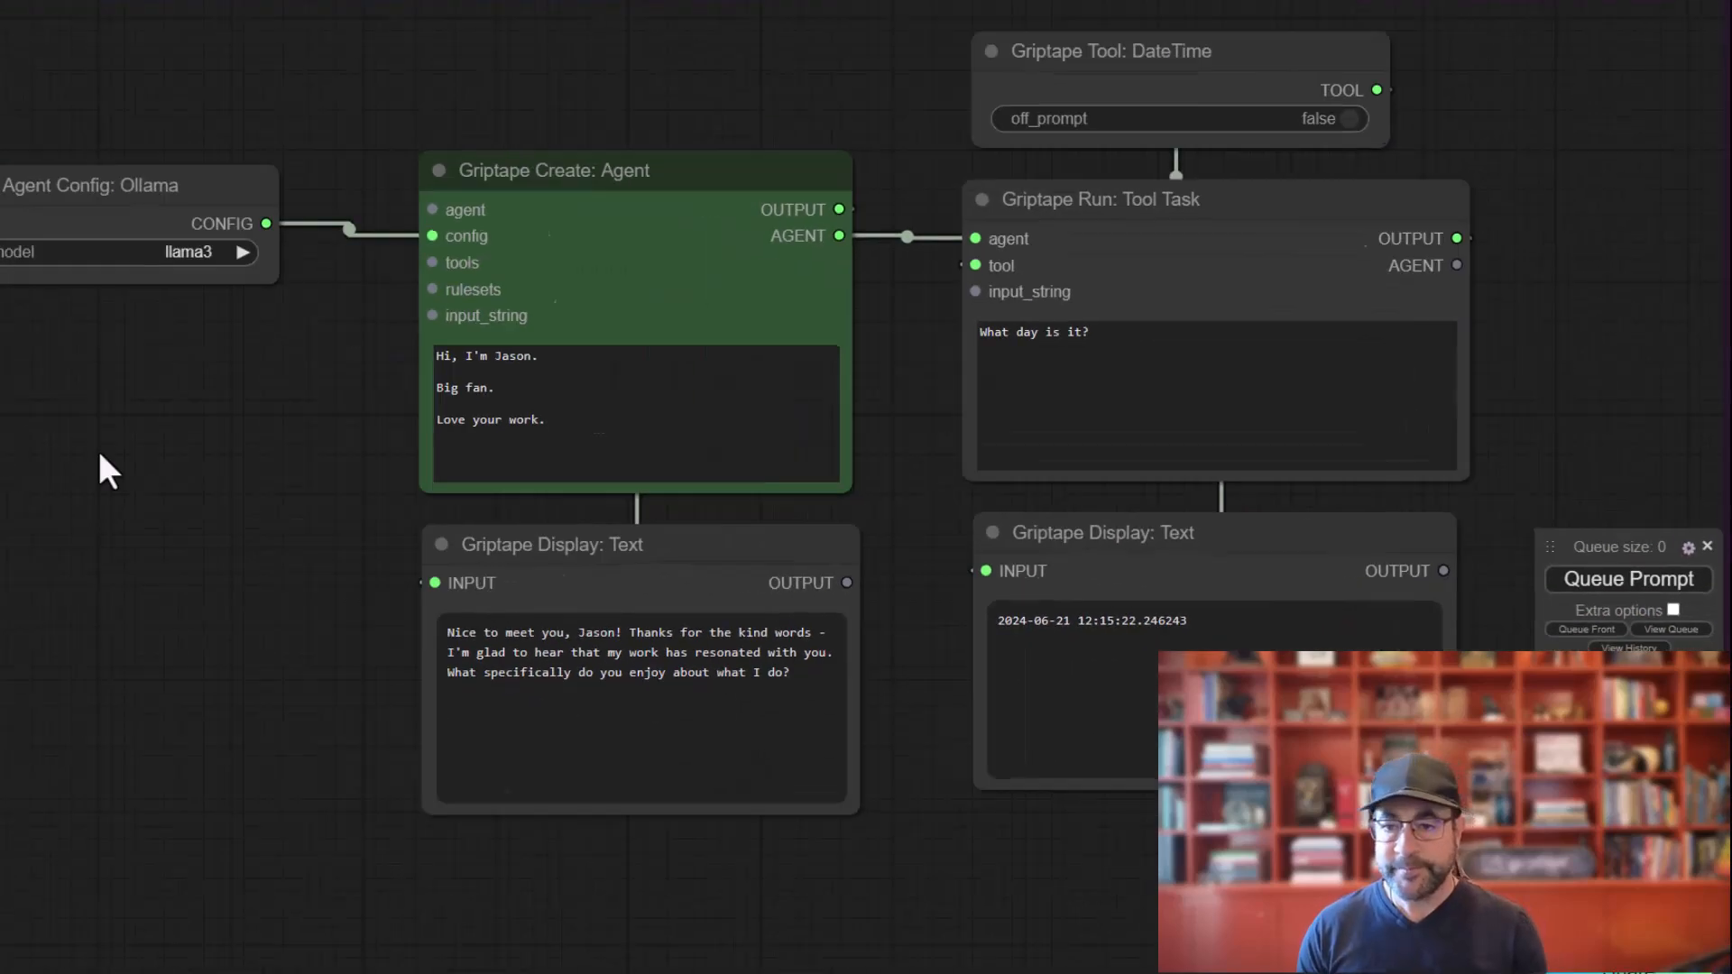
drag(262, 525, 263, 520)
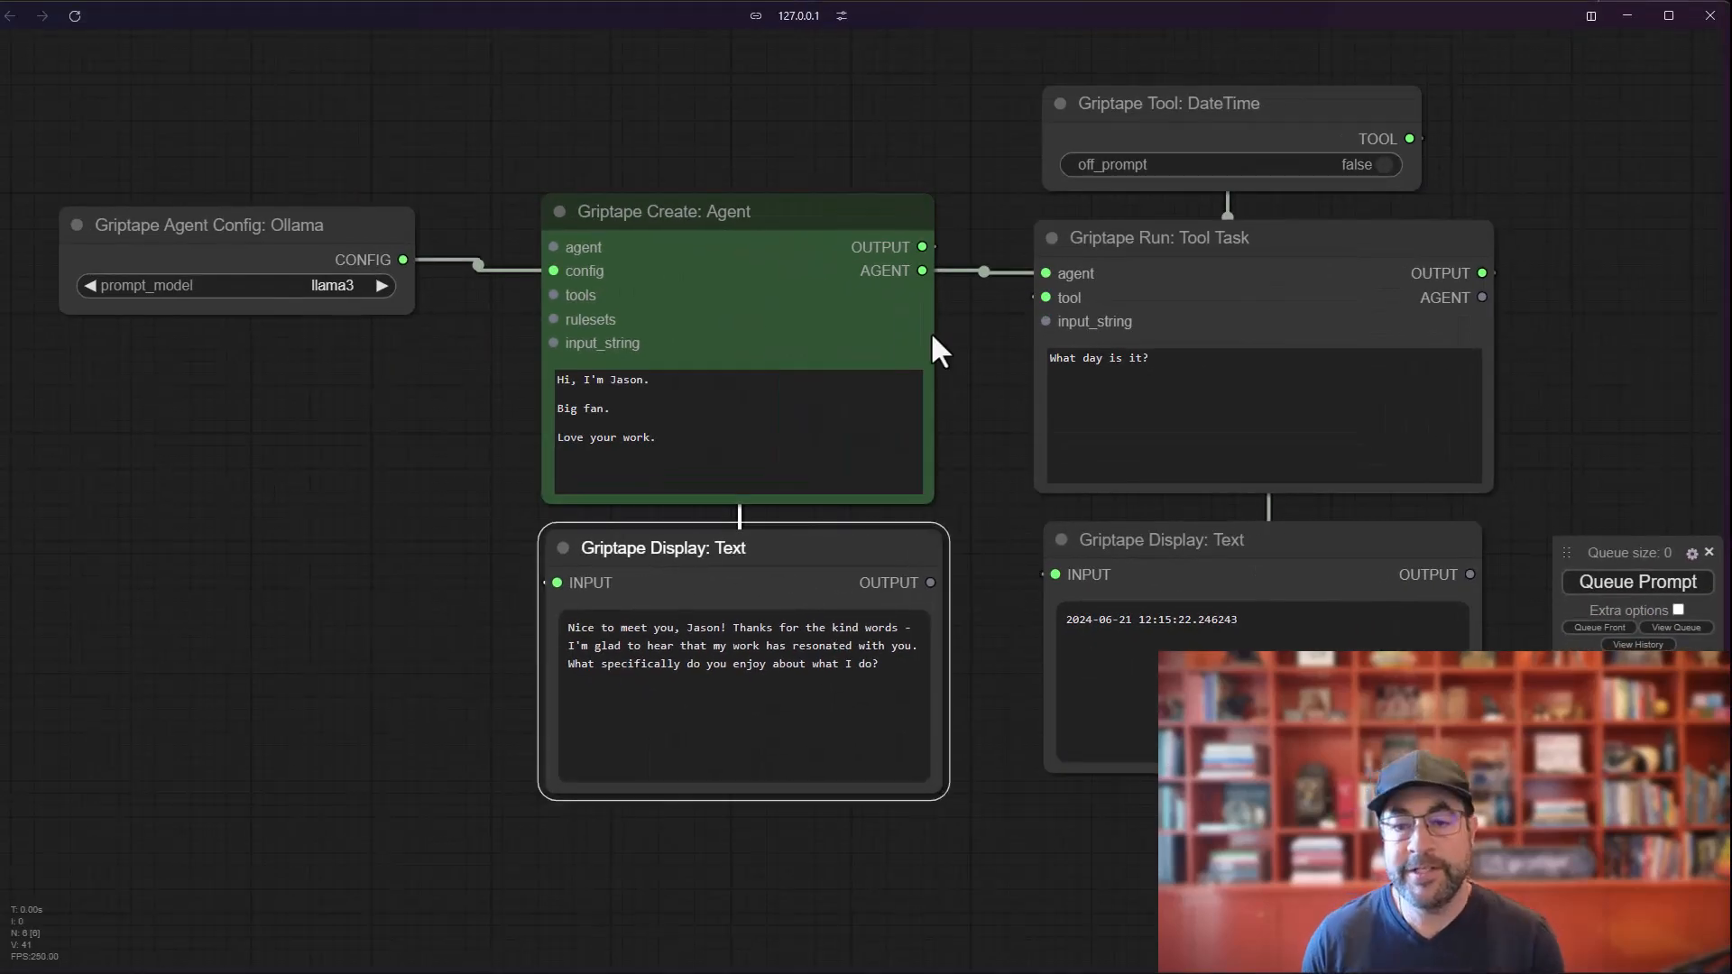
- Review the workflow from the Ollama config and Create: Agent through the DateTime tool and Tool Task to the displayed answer
drag(1121, 238, 1122, 233)
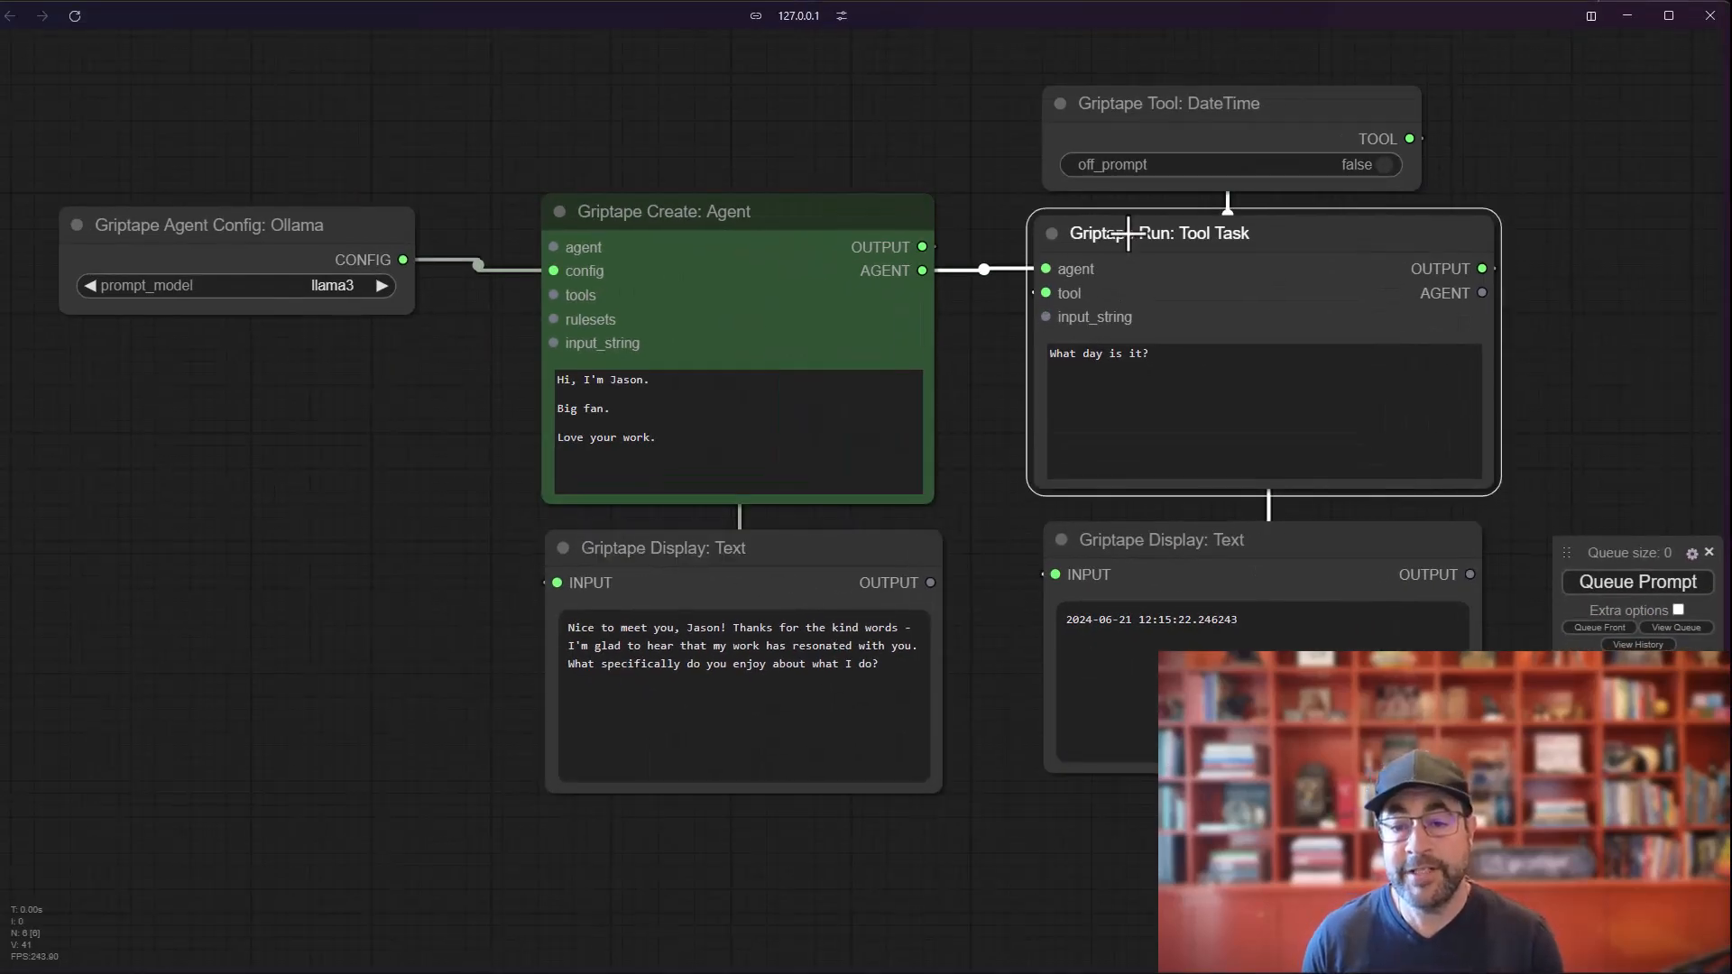
click(1122, 101)
drag(1123, 101, 1119, 98)
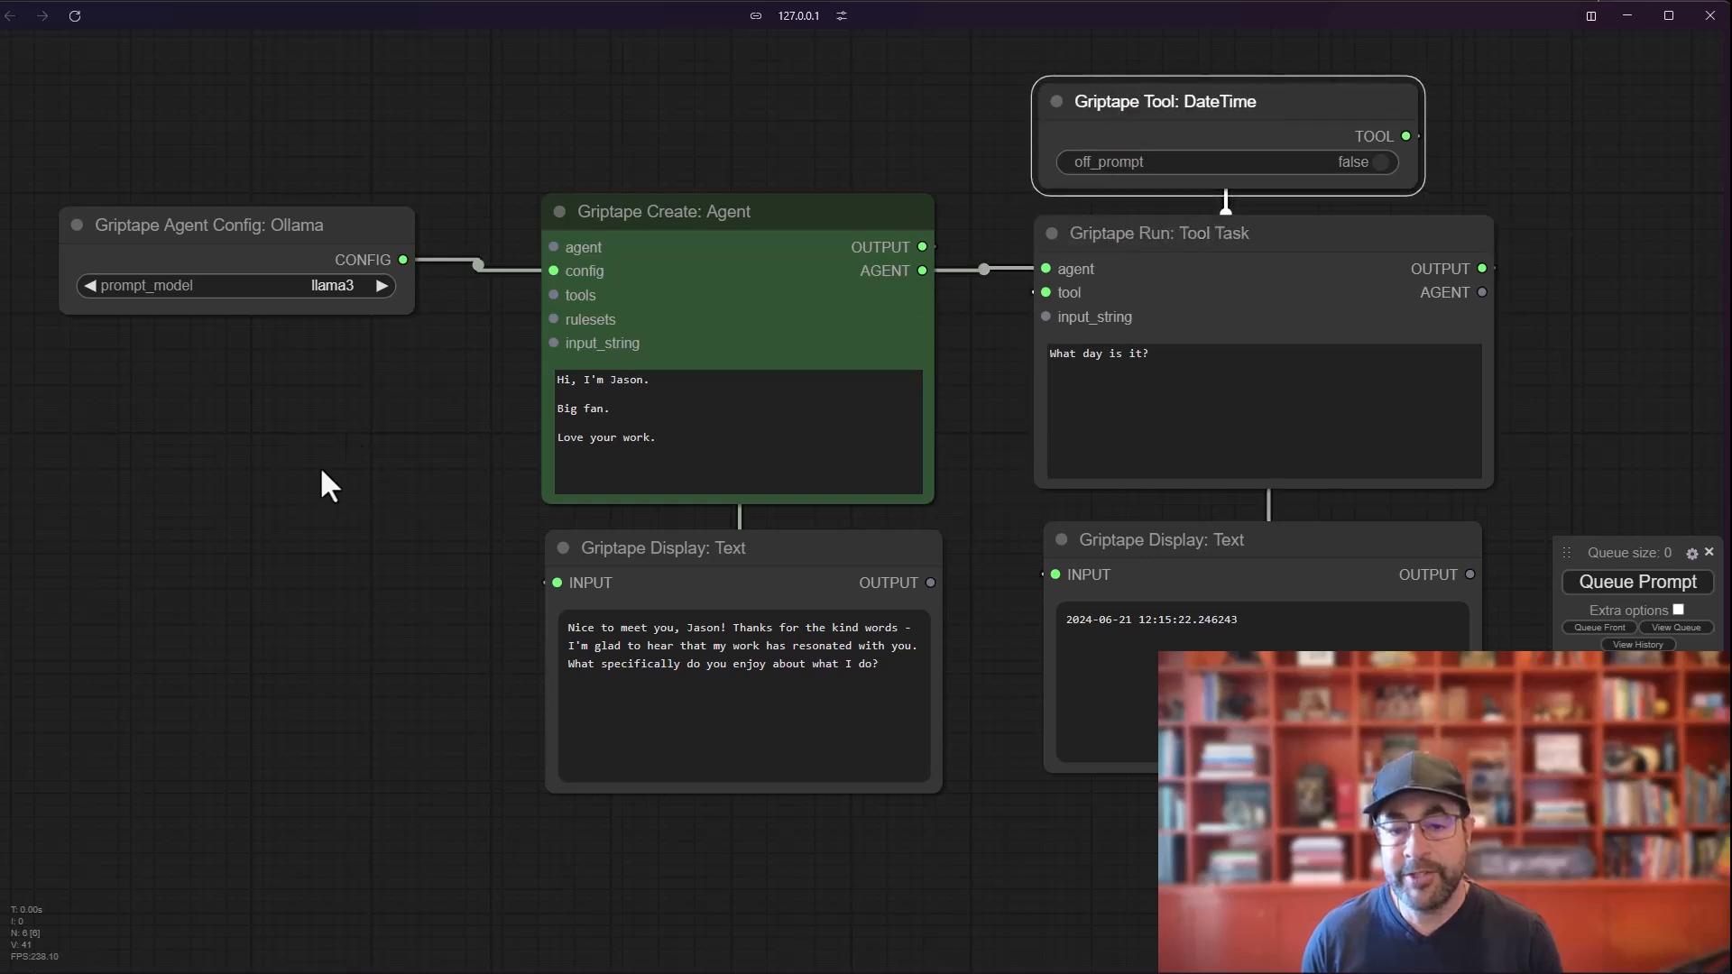
drag(700, 213, 693, 217)
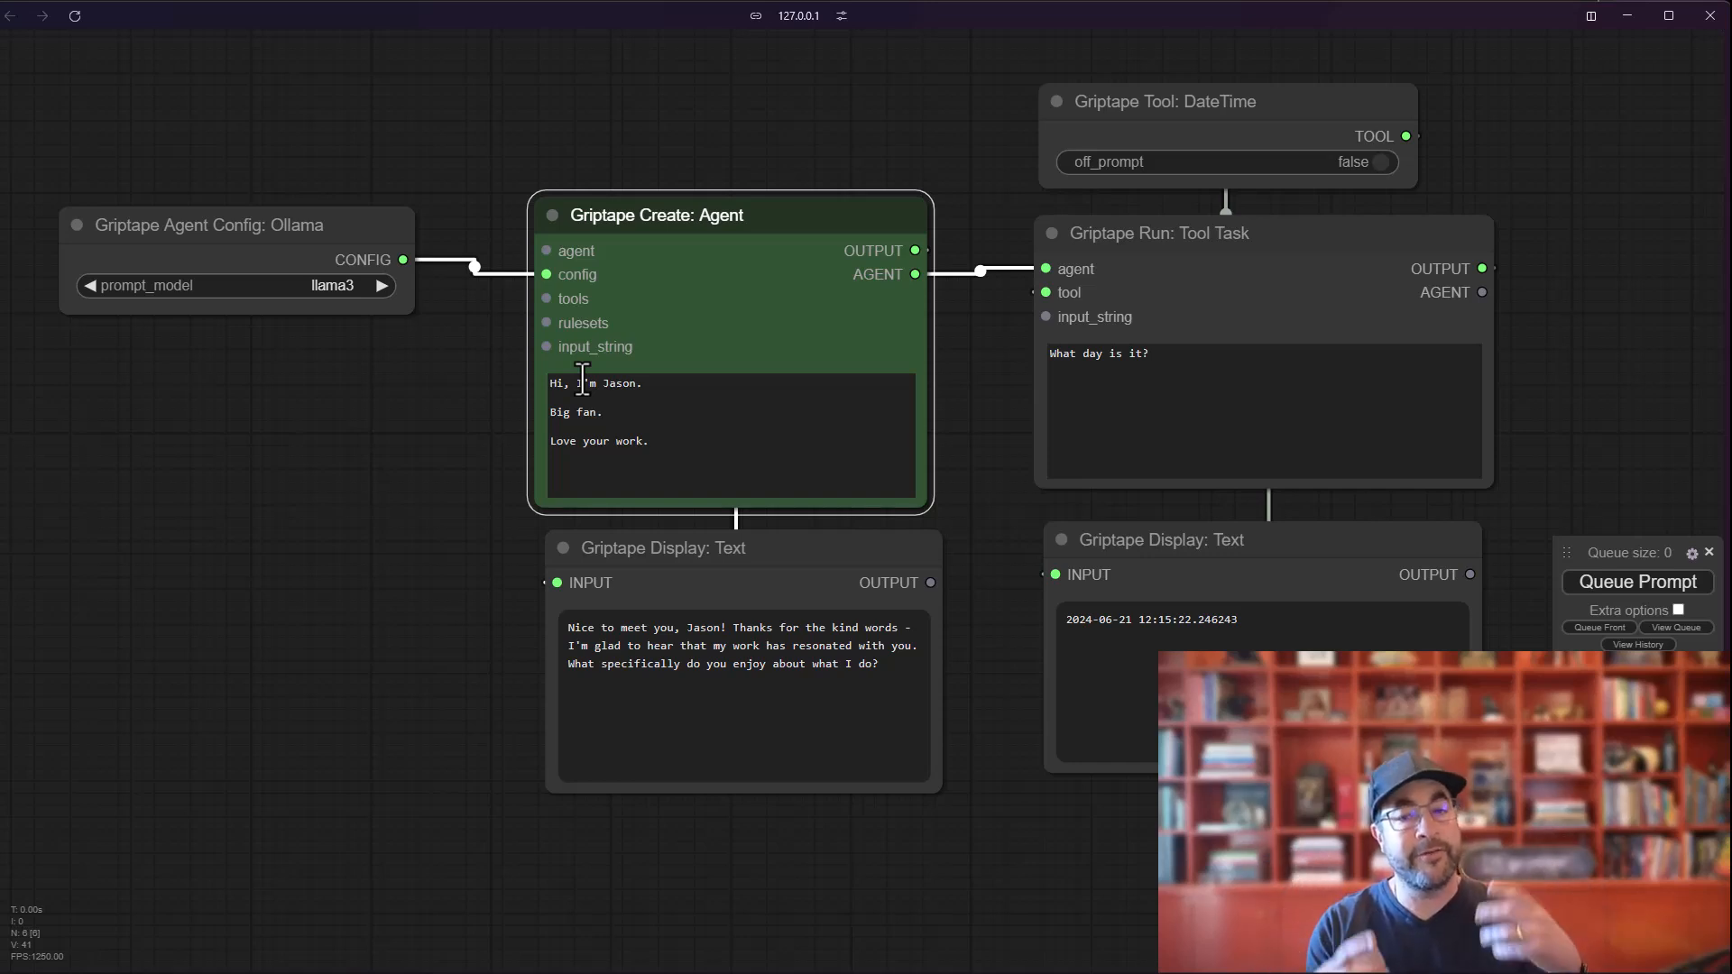
drag(1152, 241, 1147, 244)
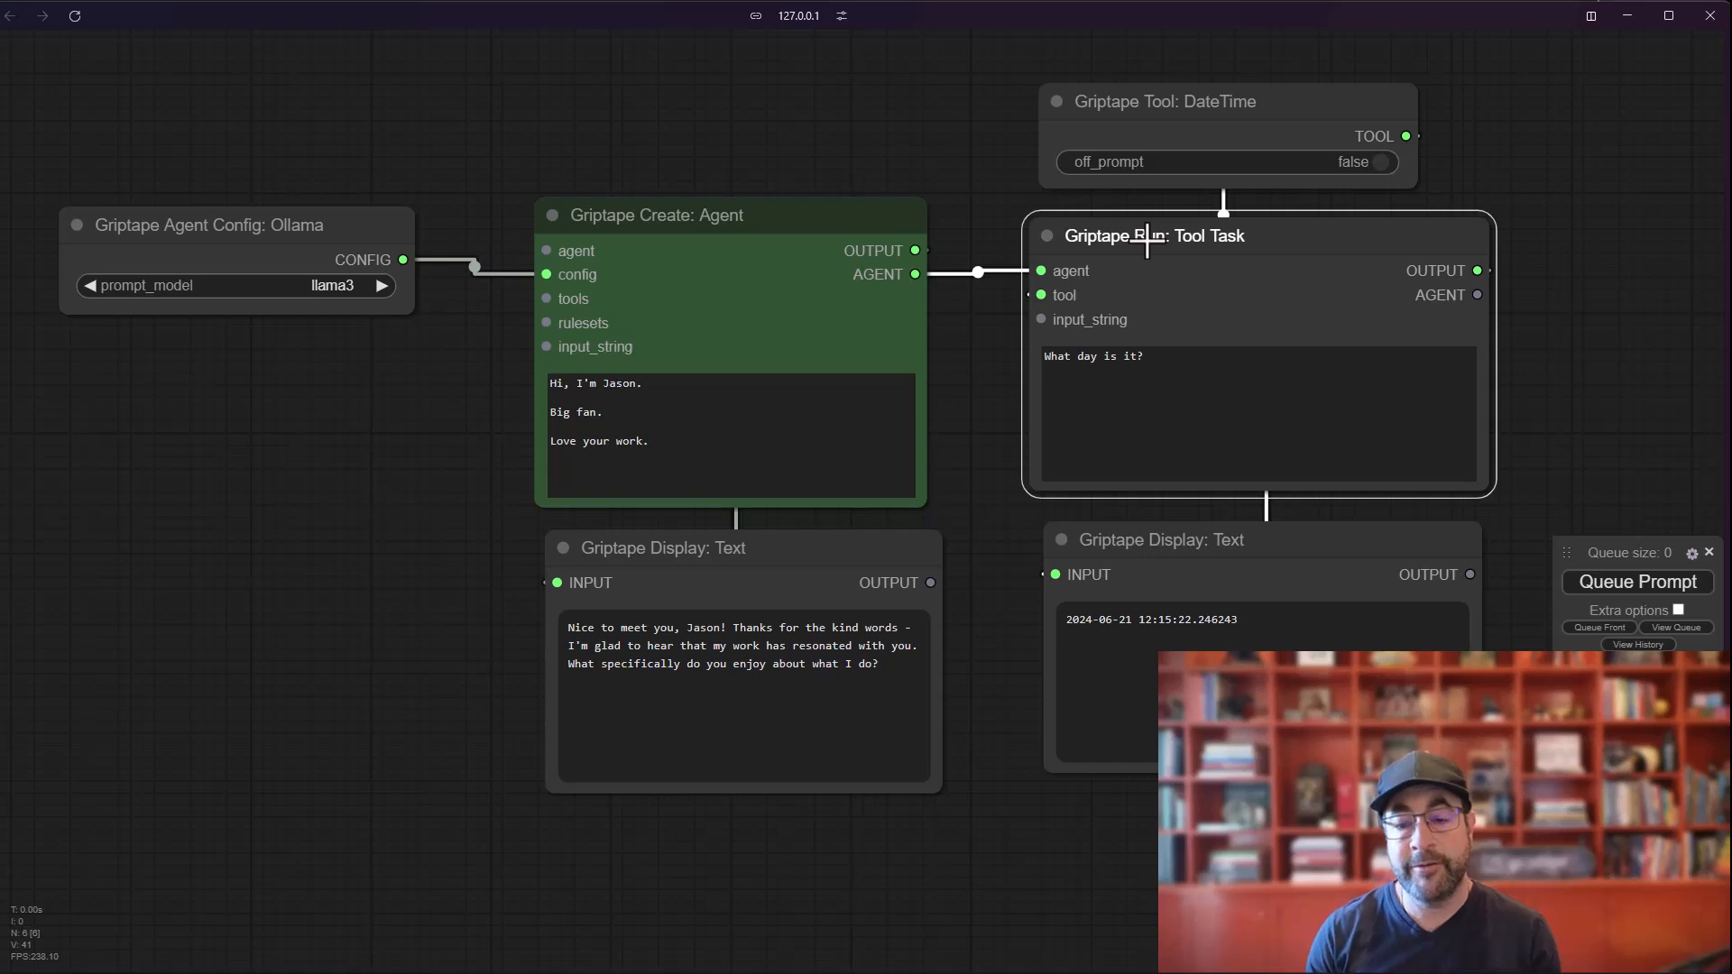
drag(1281, 540, 1278, 539)
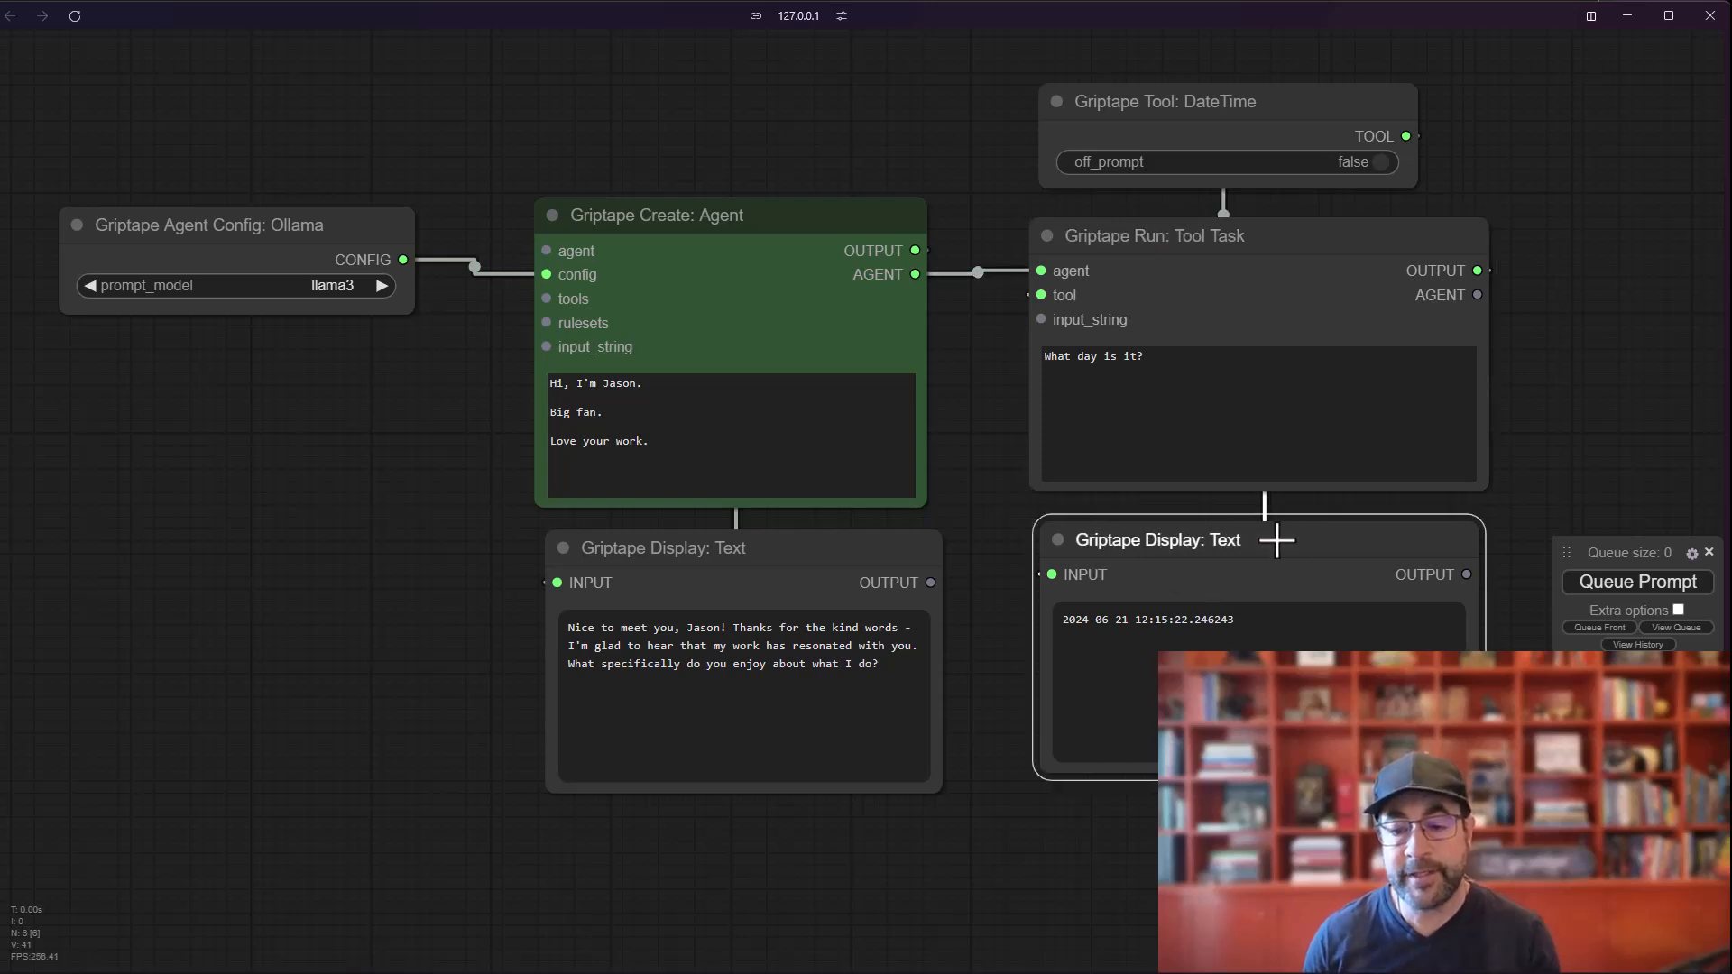
click(1169, 237)
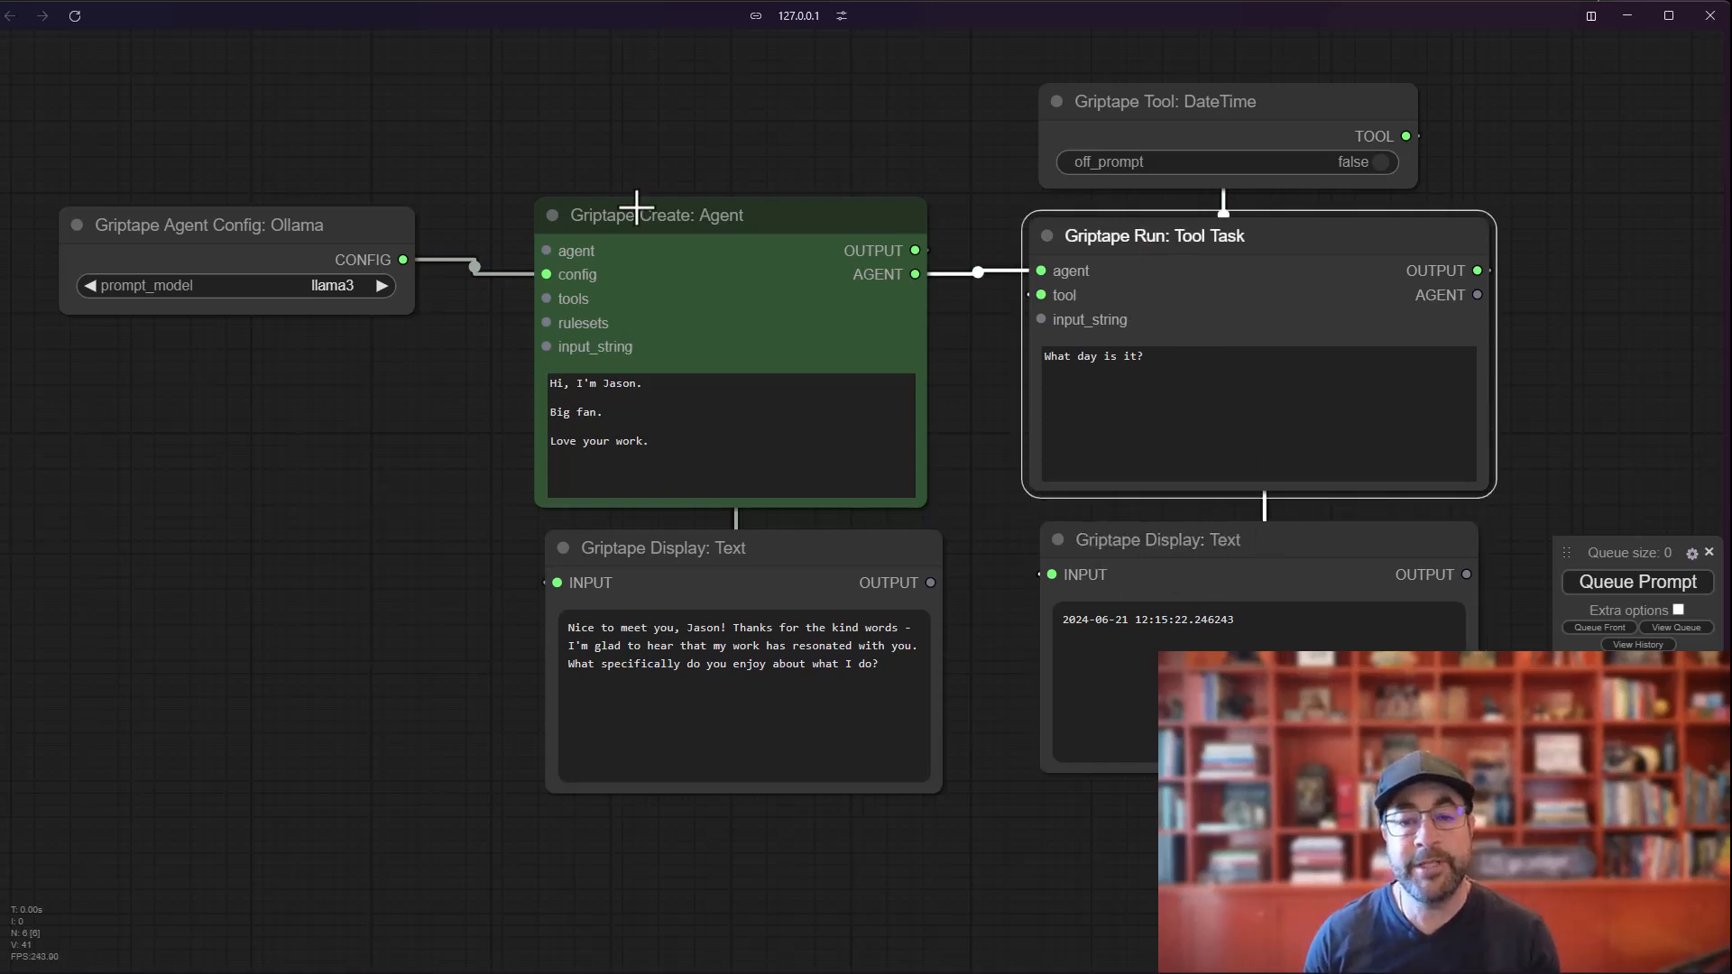
drag(310, 211, 321, 225)
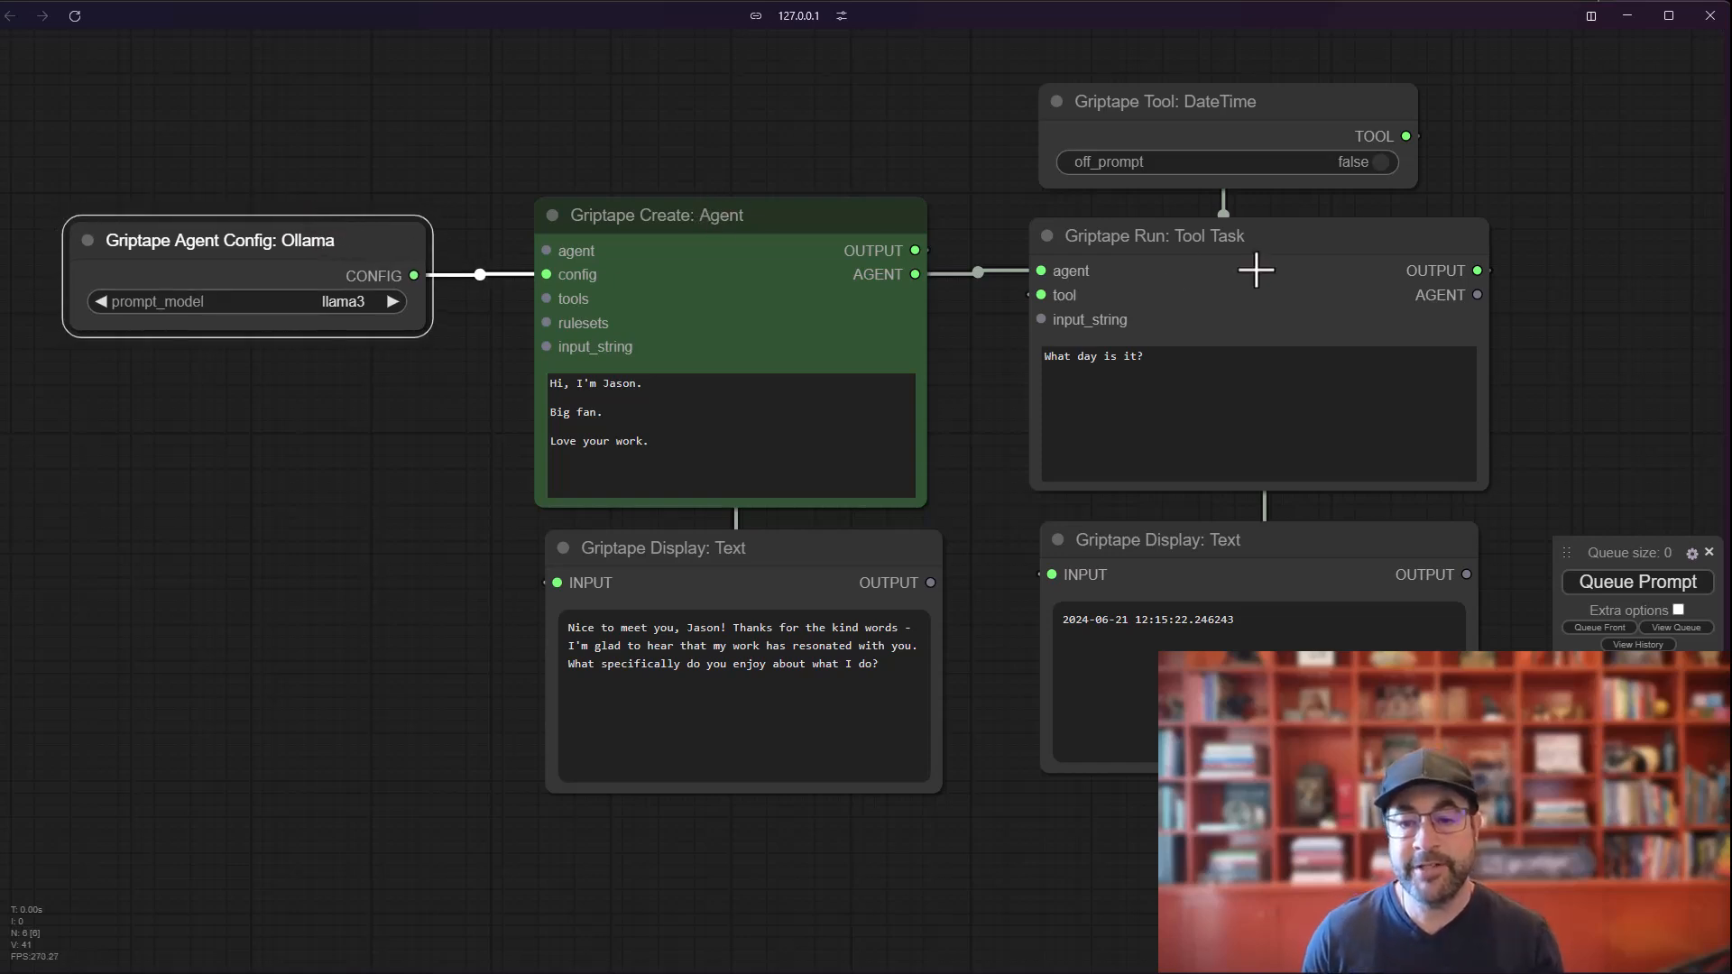
click(1242, 242)
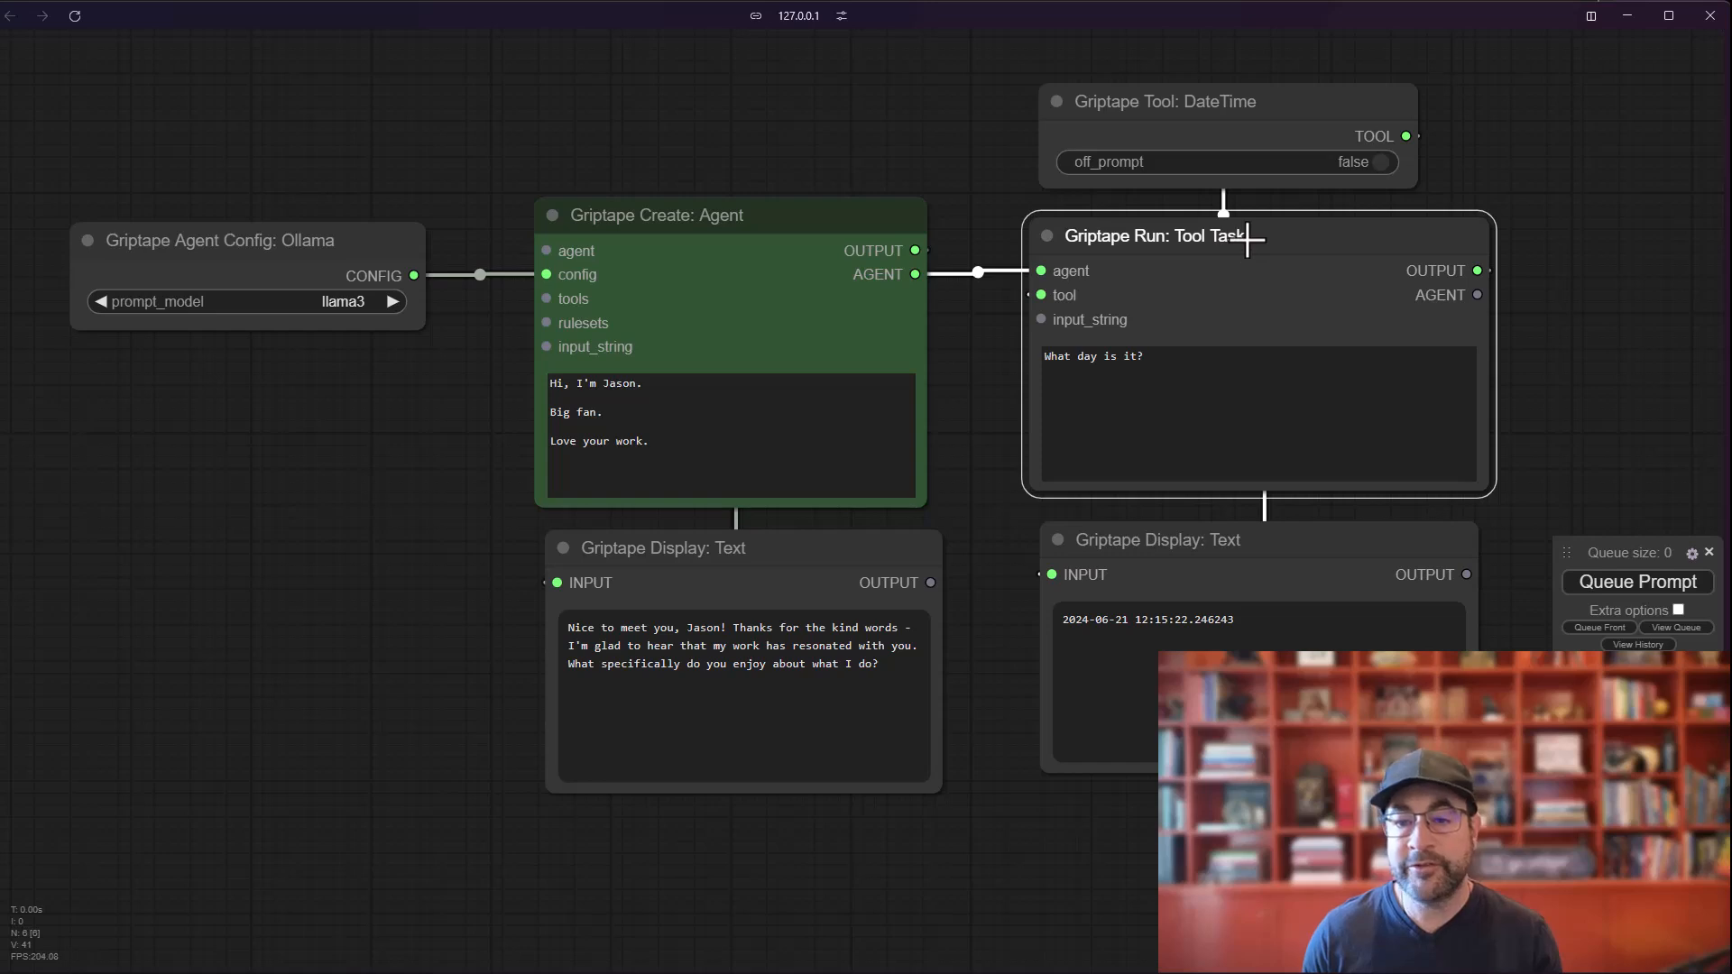
click(732, 219)
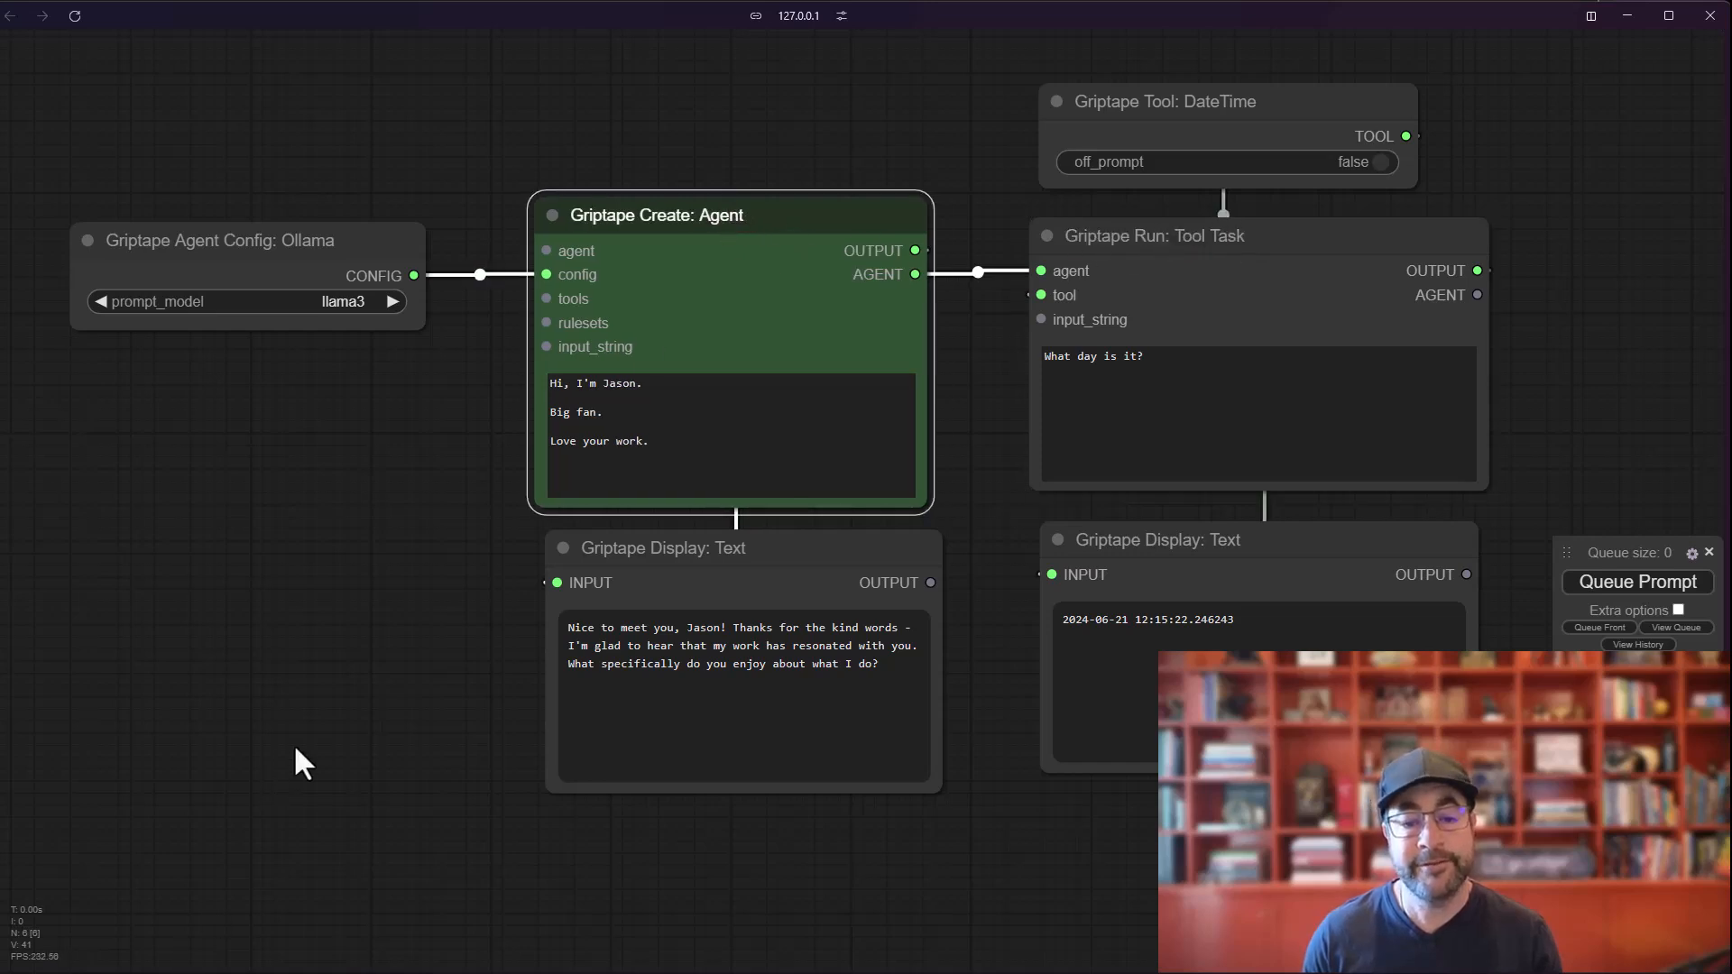
click(291, 704)
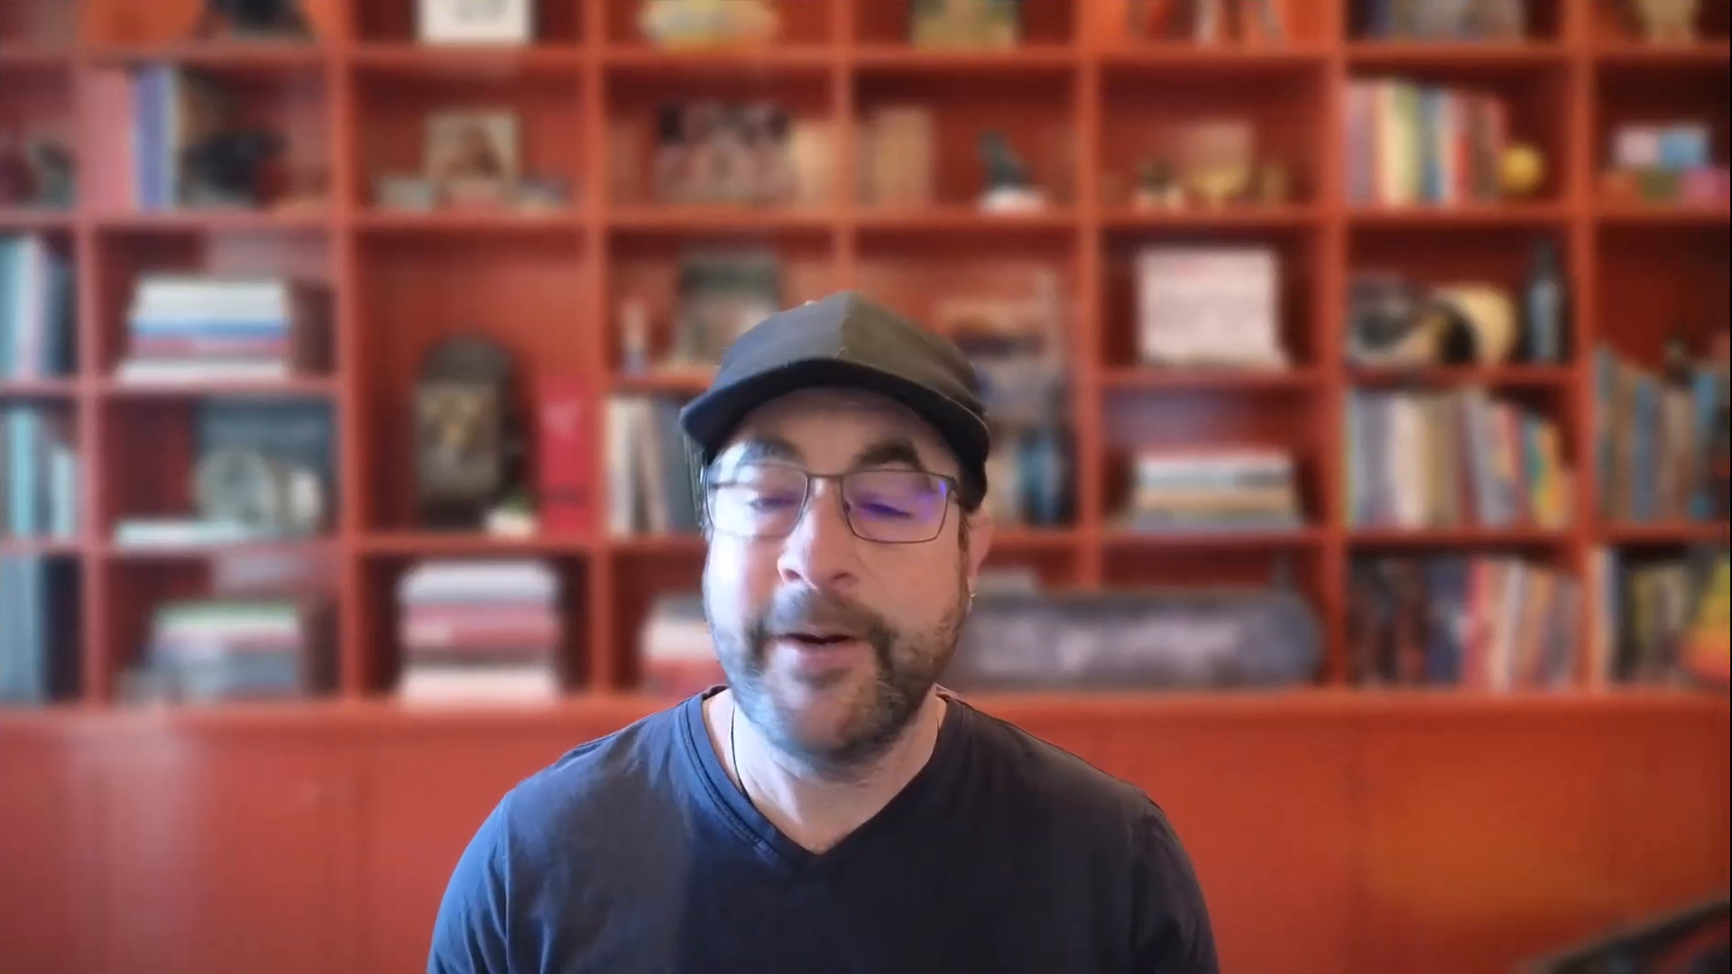